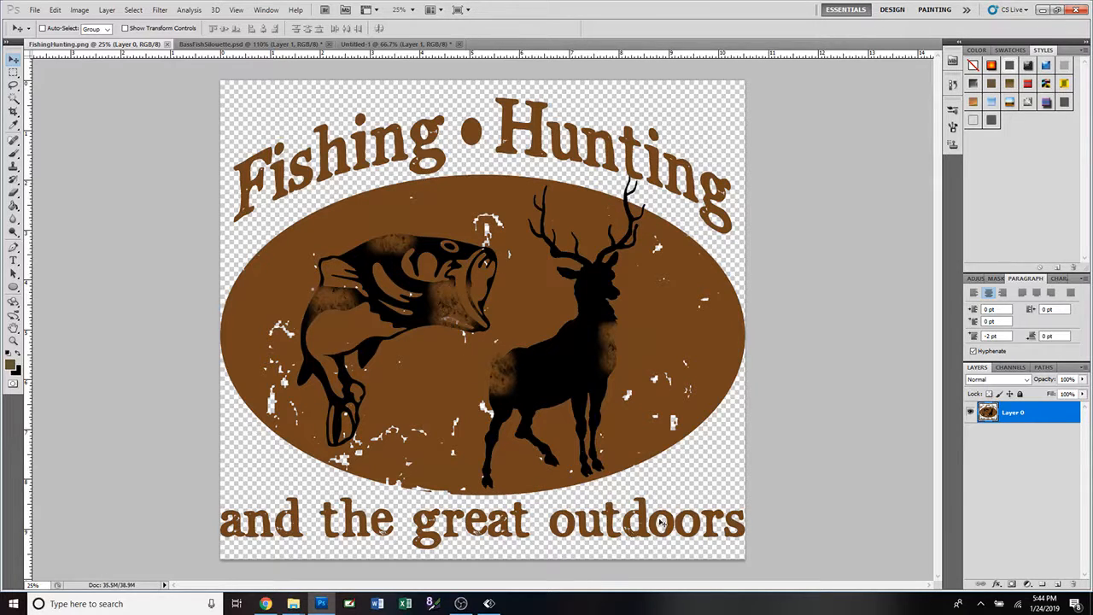
# Create a new document from the Print Tech preset, 2800 x 3200 pixels at 300 pixels/inch with a transparent background
pyautogui.click(35, 9)
pyautogui.click(41, 22)
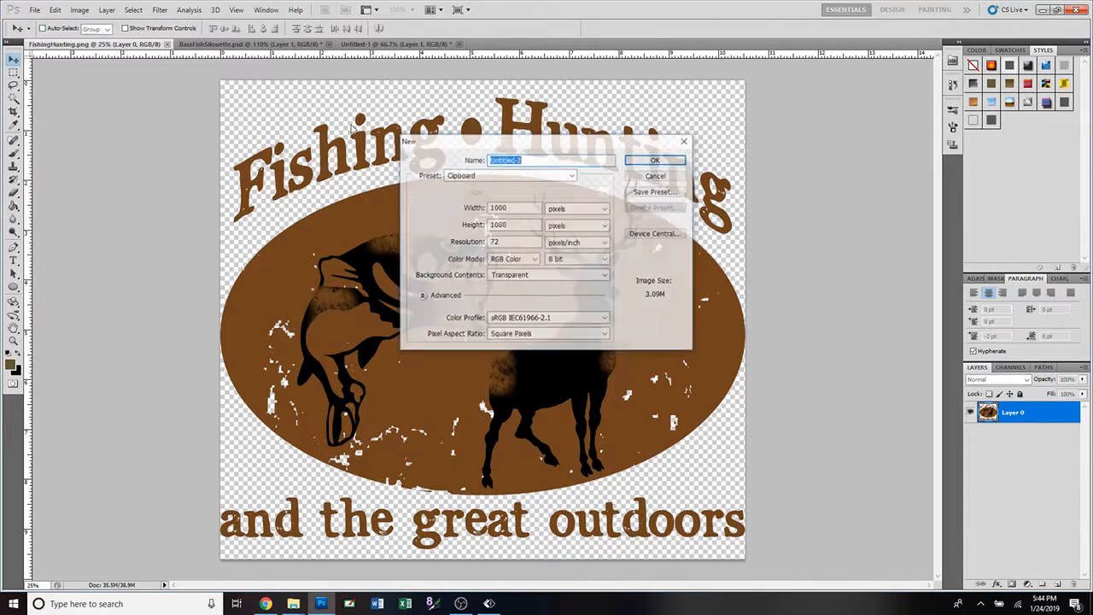
pyautogui.click(571, 175)
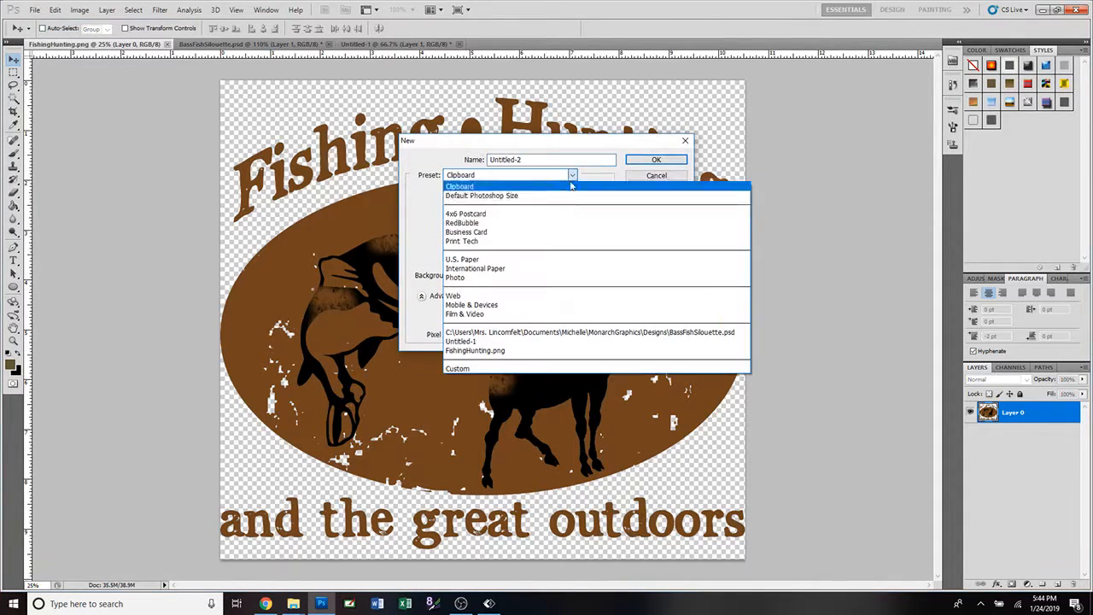
pyautogui.click(529, 243)
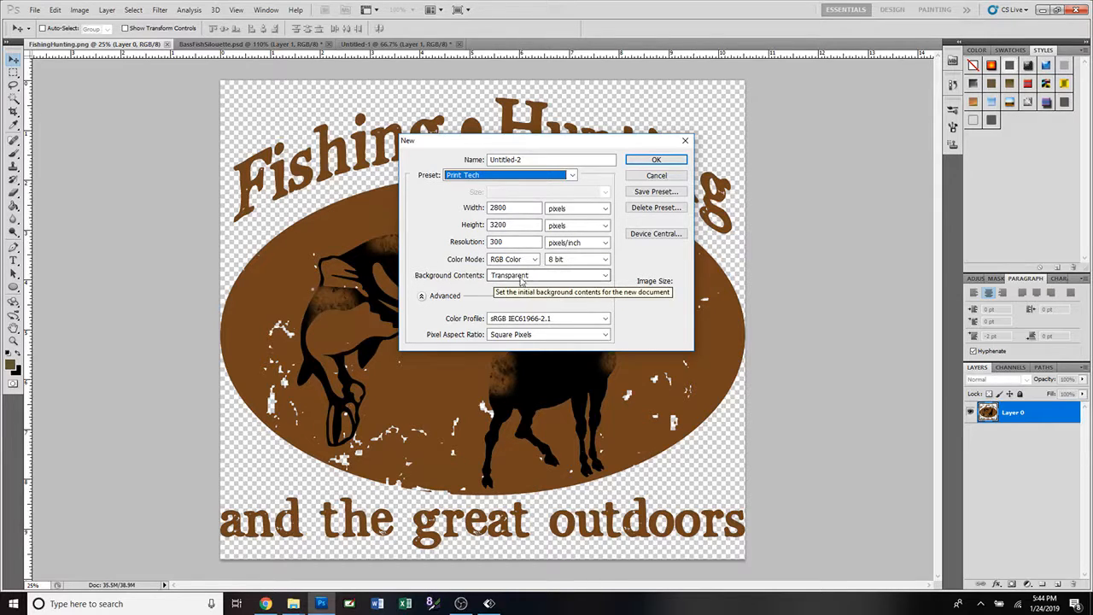
pyautogui.click(653, 160)
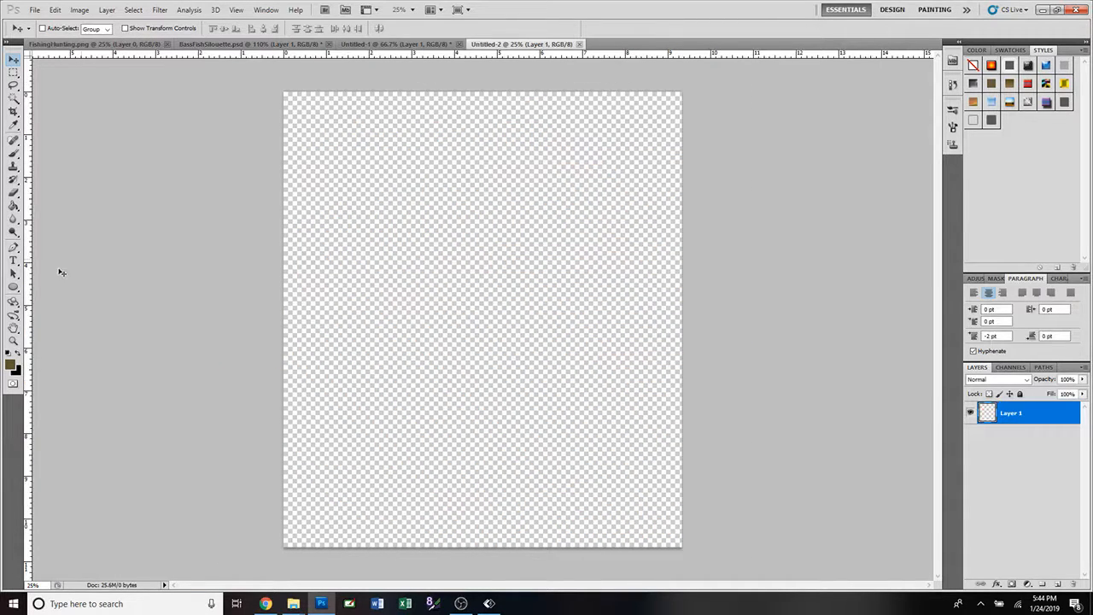
# Sample the oval's brown in FishingHunting.png as the foreground color with the Eyedropper
pyautogui.click(144, 45)
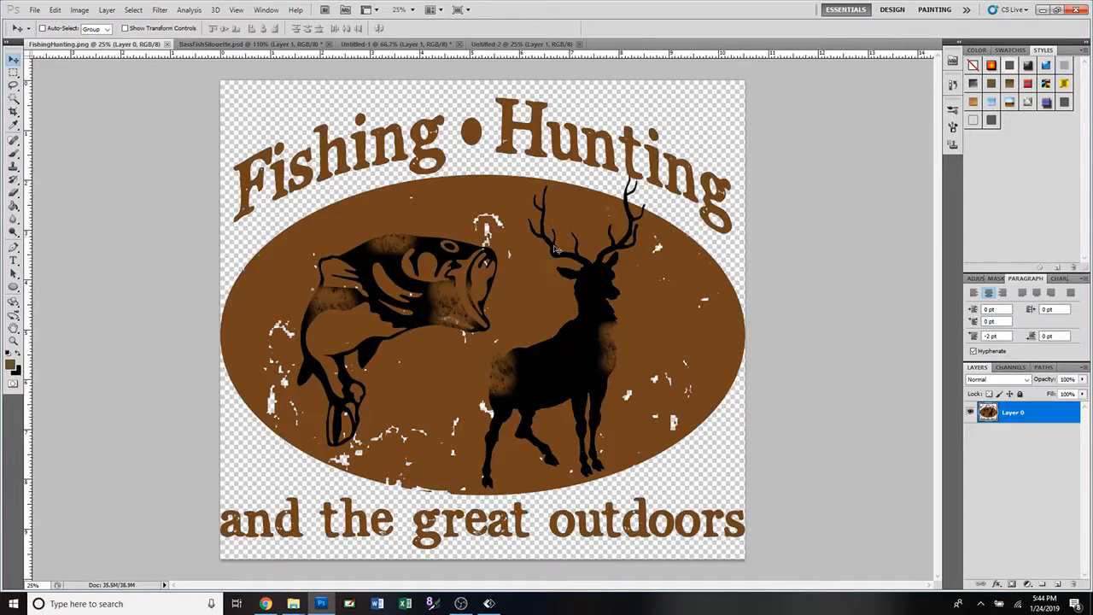
pyautogui.click(521, 44)
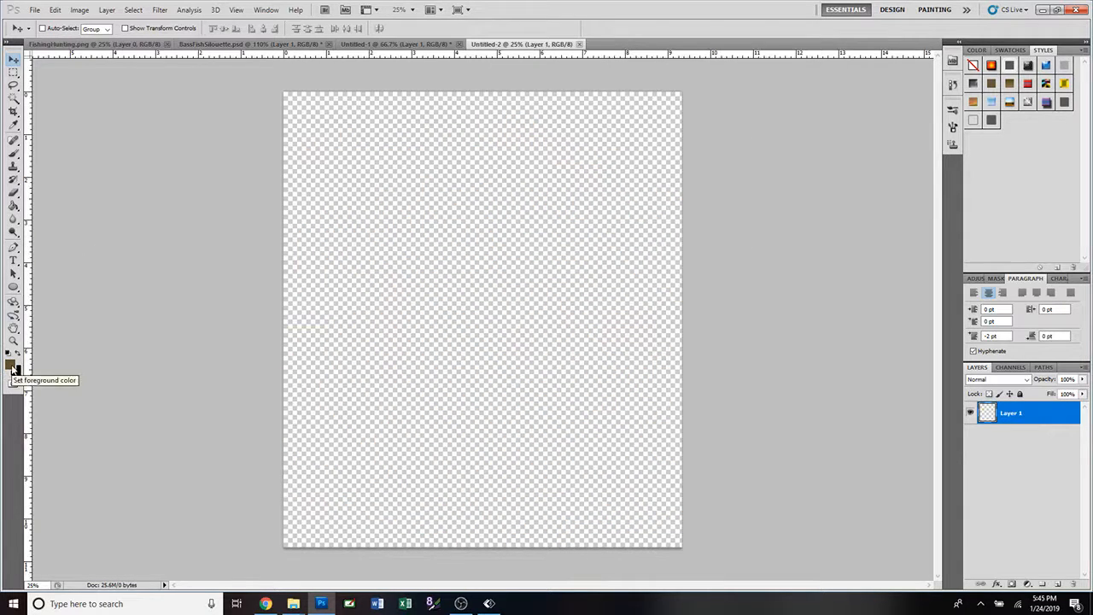
pyautogui.click(89, 48)
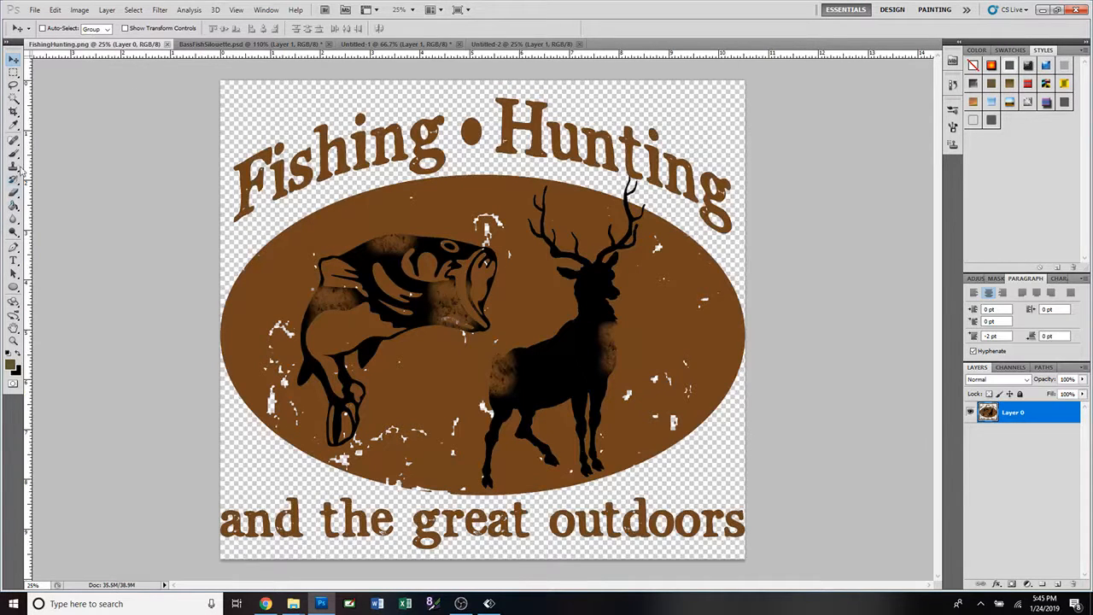
pyautogui.click(13, 125)
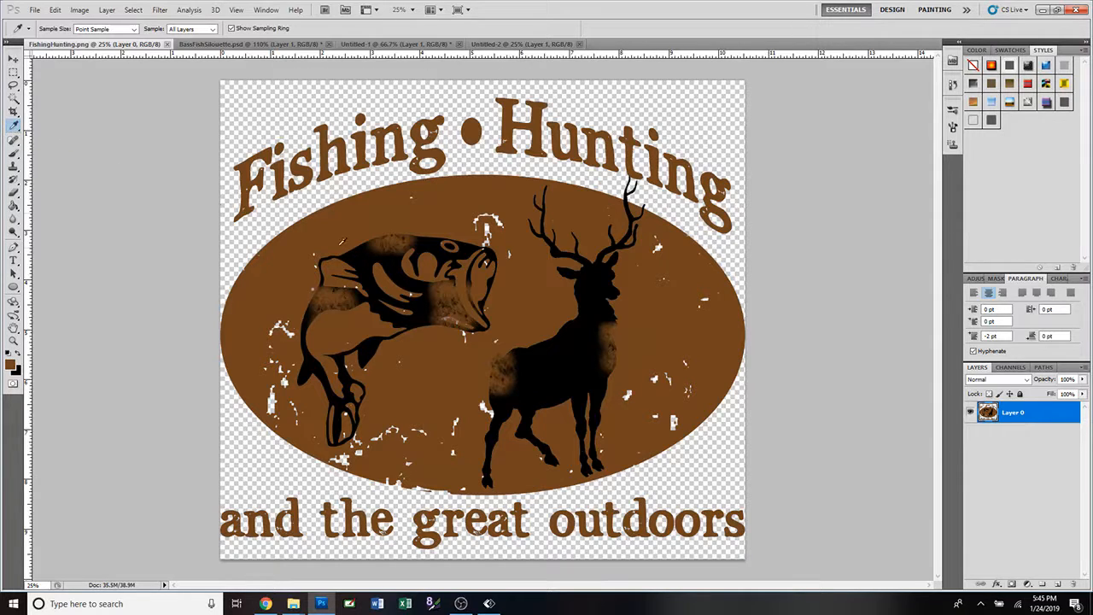
pyautogui.click(343, 226)
# Return to the blank Untitled-2 document and activate the Ellipse tool
pyautogui.click(494, 46)
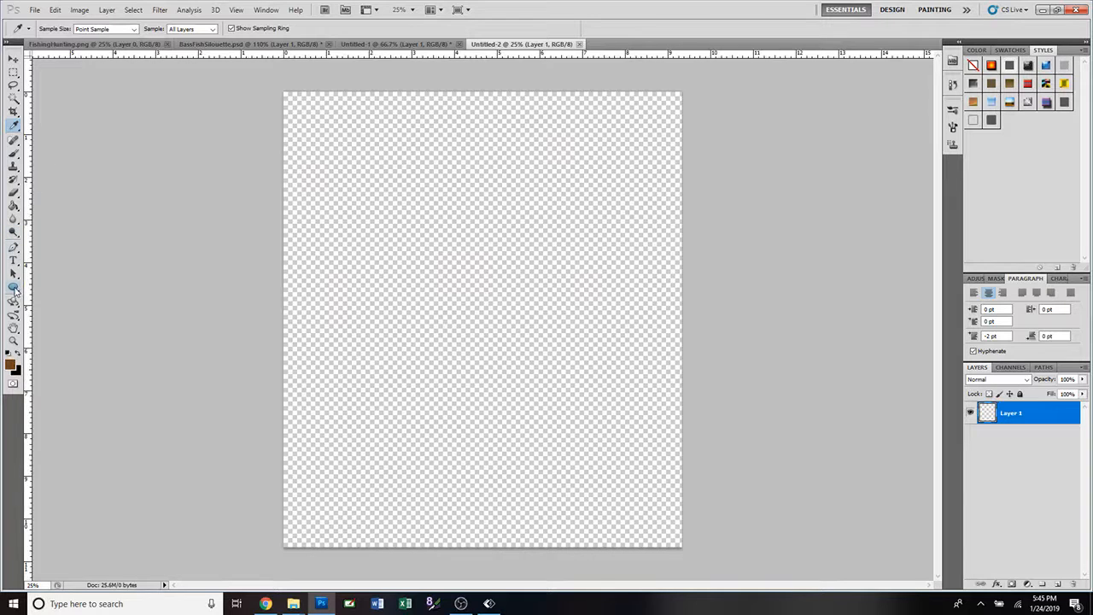
pyautogui.click(13, 288)
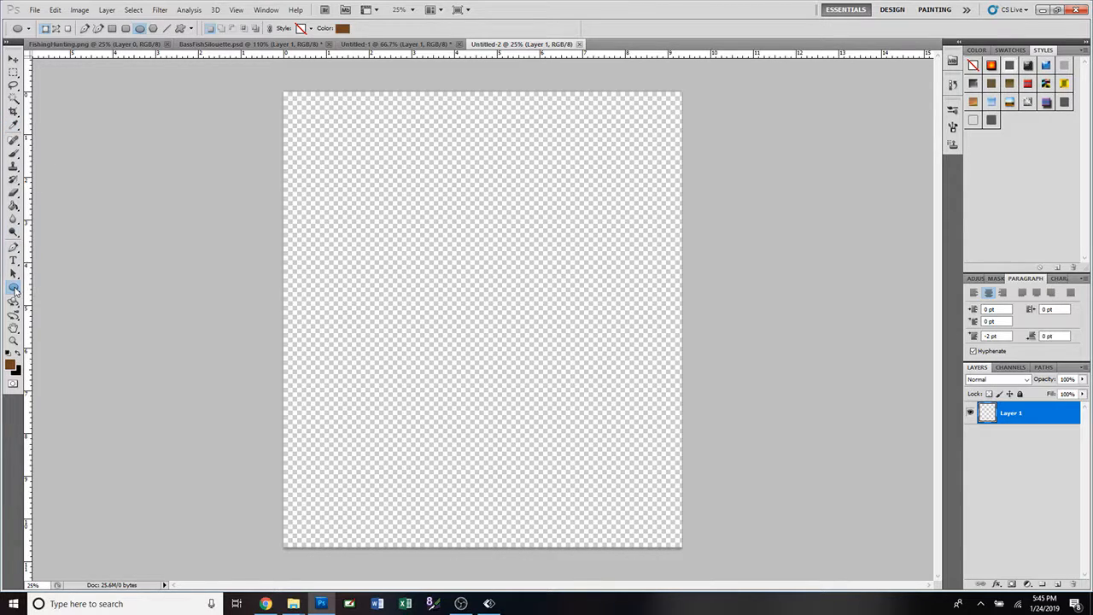
pyautogui.click(14, 287)
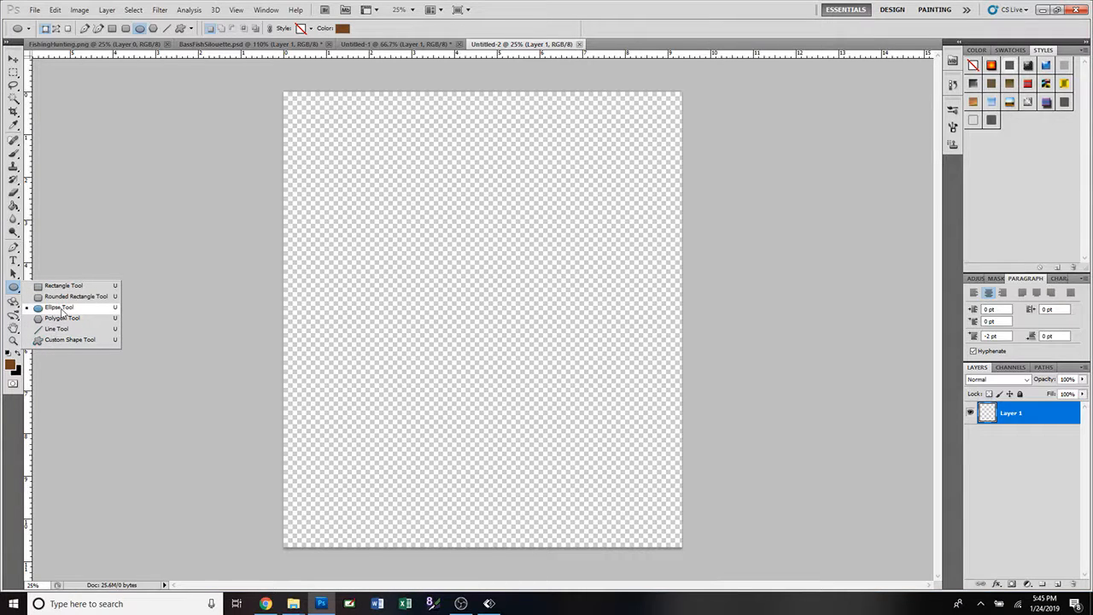
pyautogui.click(61, 310)
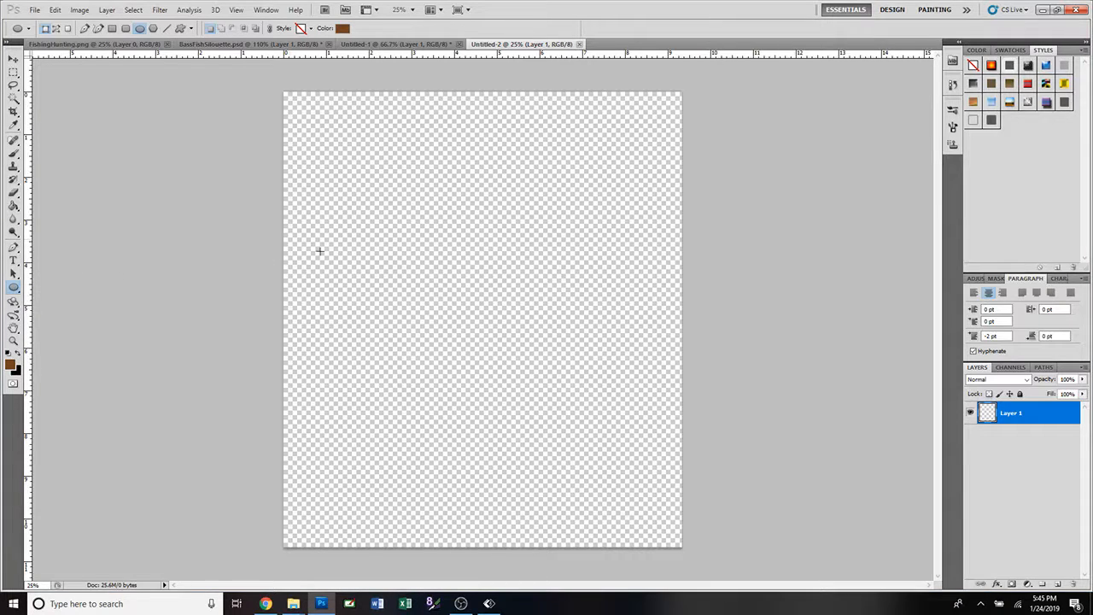
pyautogui.moveTo(320, 250); pyautogui.dragTo(679, 379)
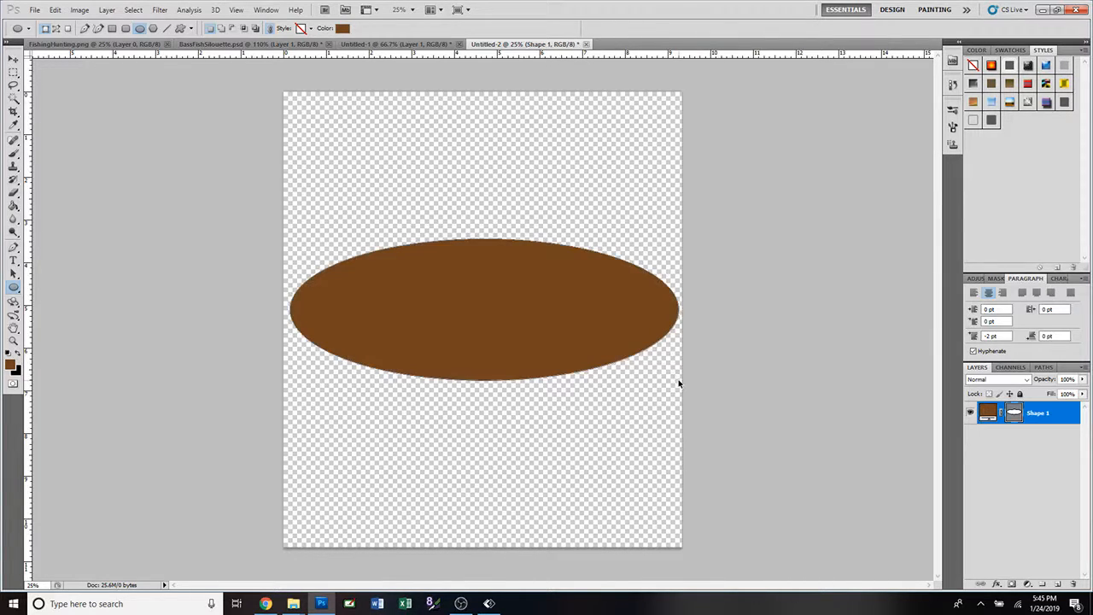
pyautogui.hotkey('ctrl', 'z')
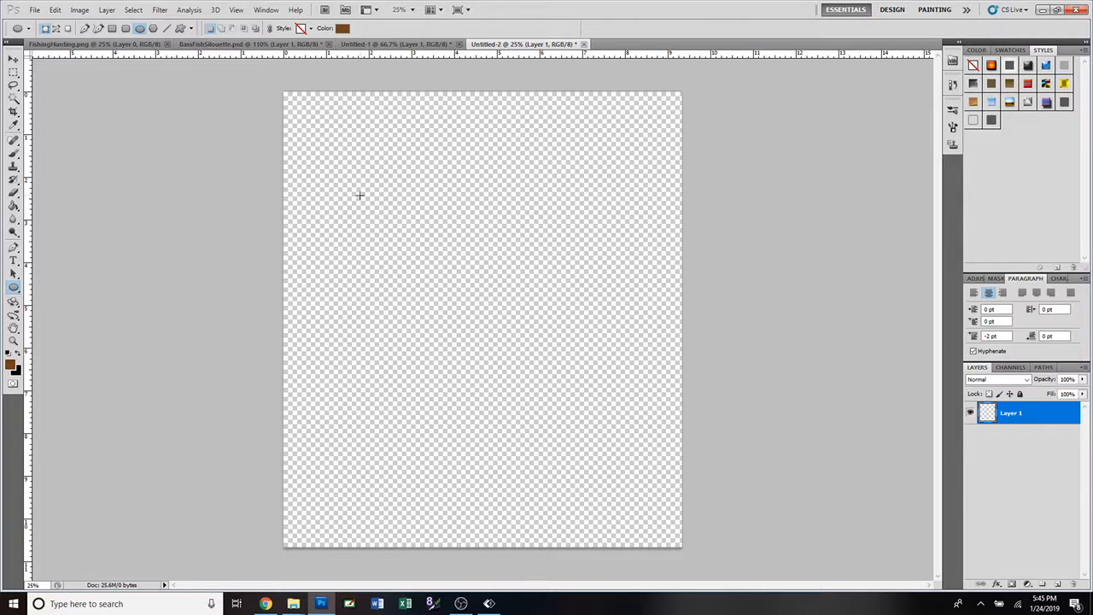
pyautogui.moveTo(358, 195); pyautogui.dragTo(610, 466)
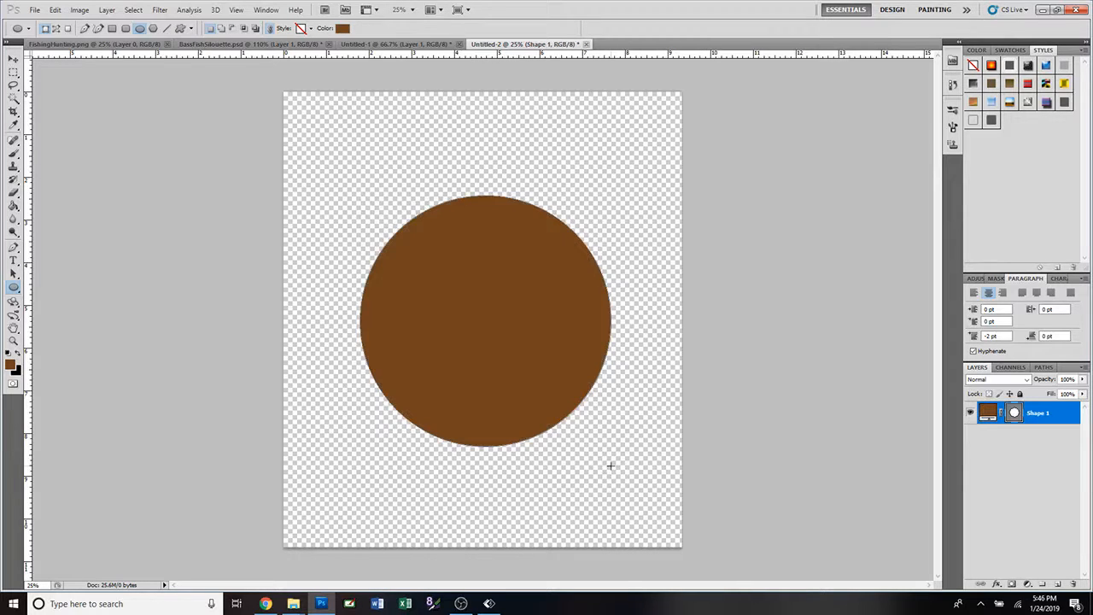
pyautogui.hotkey('ctrl', 'z')
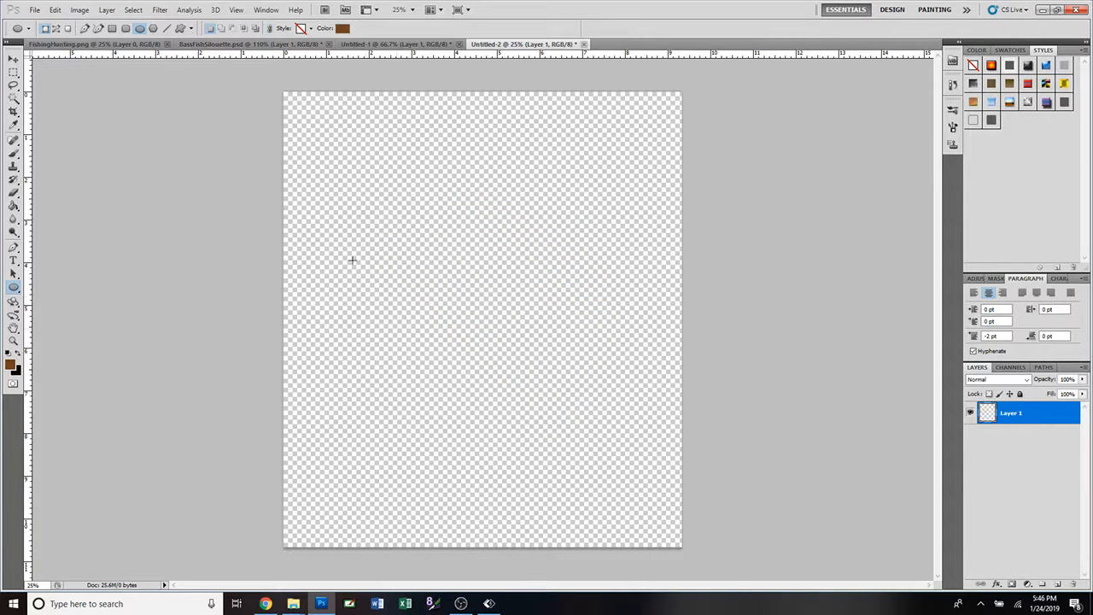
# Draw a wide brown ellipse and stretch it to the full canvas width, scaling it to about 103% wide and 128% high
pyautogui.moveTo(288, 222); pyautogui.dragTo(674, 413)
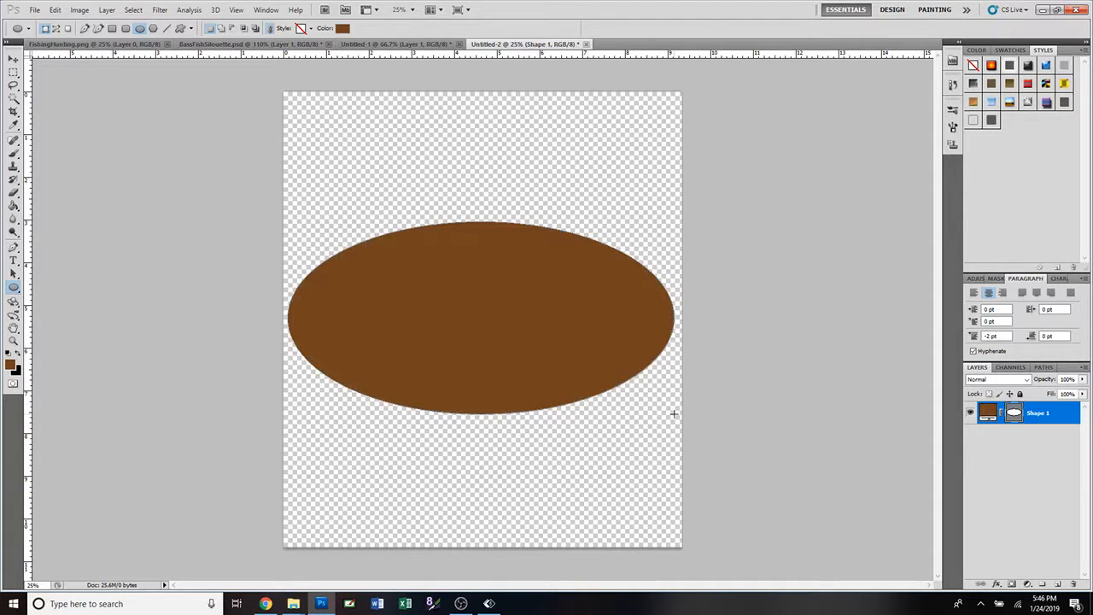
pyautogui.hotkey('ctrl', 't')
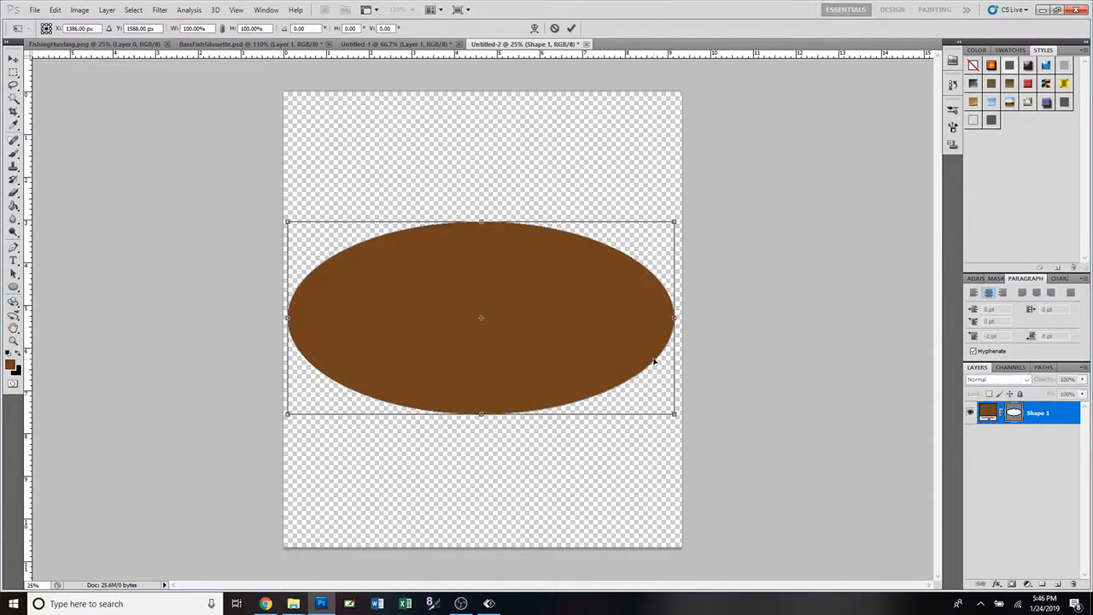
pyautogui.moveTo(481, 222); pyautogui.dragTo(481, 232)
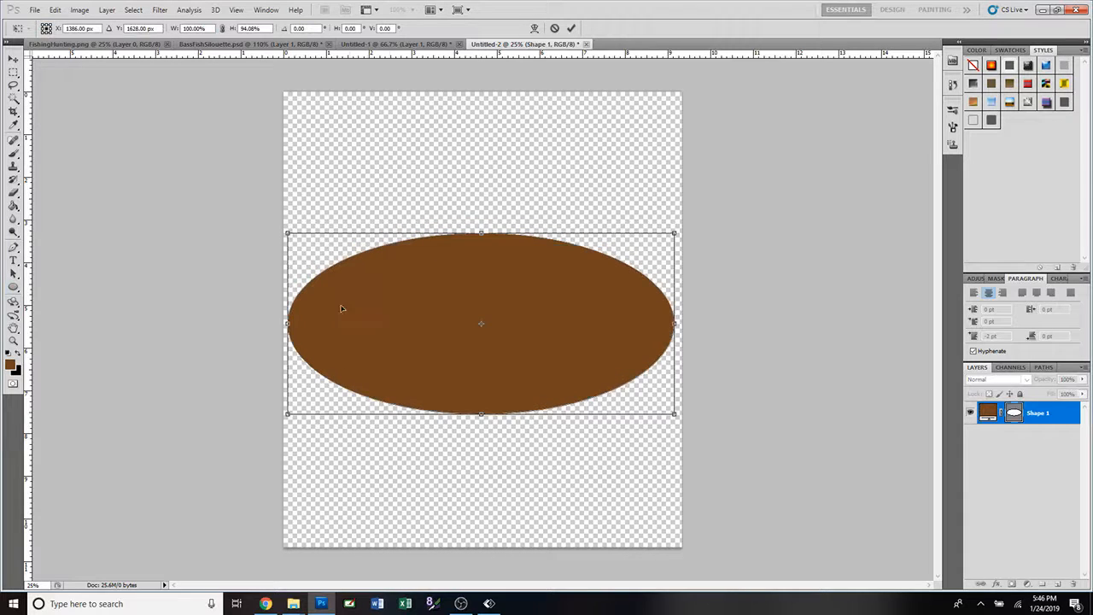
pyautogui.moveTo(294, 322); pyautogui.dragTo(290, 322)
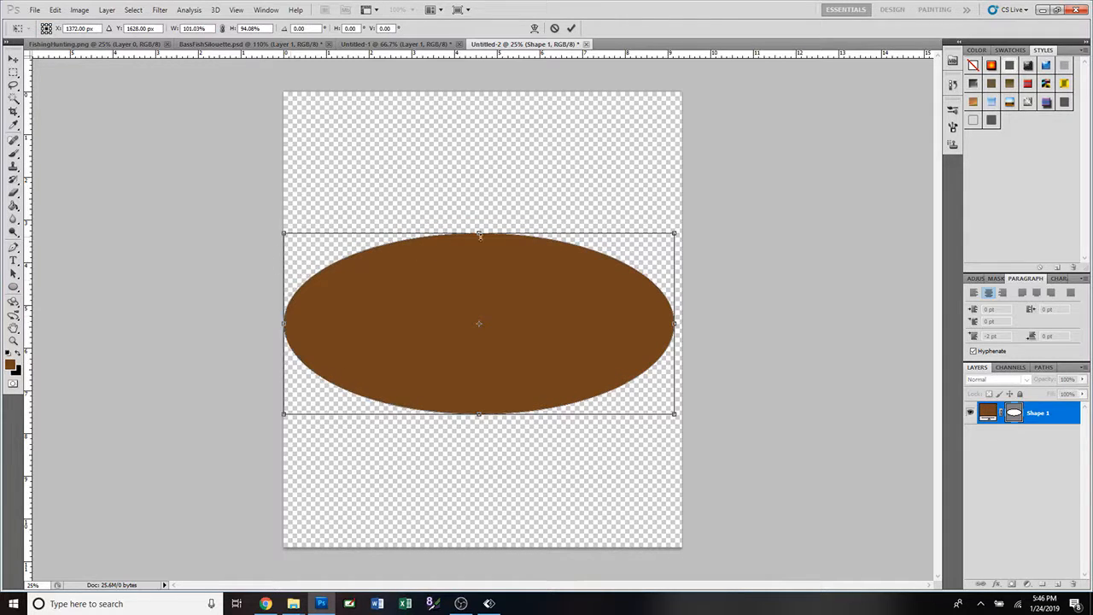
pyautogui.moveTo(479, 235); pyautogui.dragTo(479, 209)
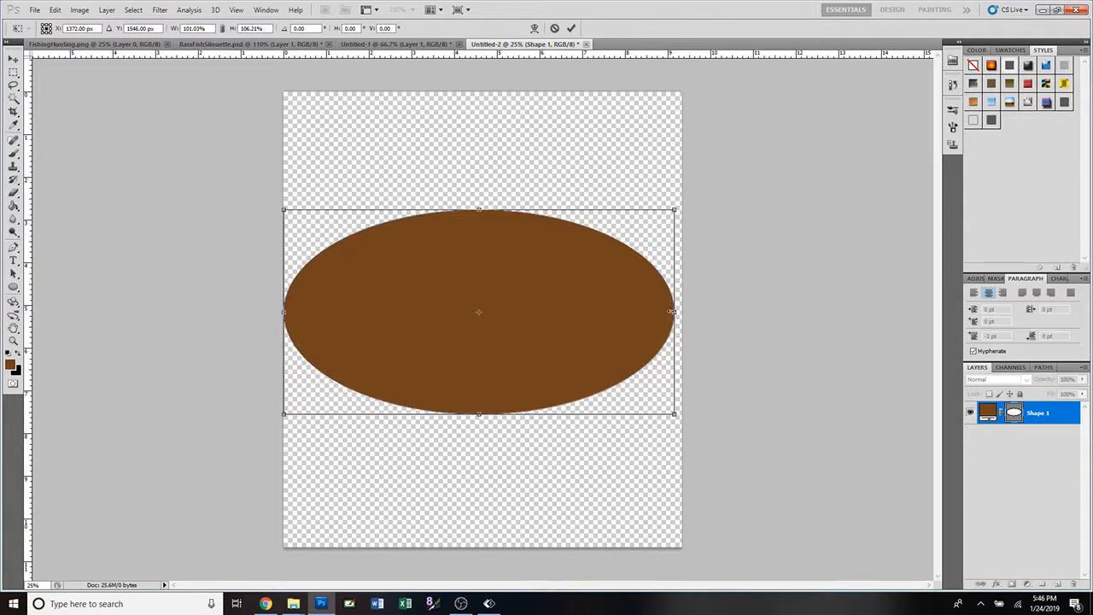
pyautogui.moveTo(672, 312); pyautogui.dragTo(699, 311)
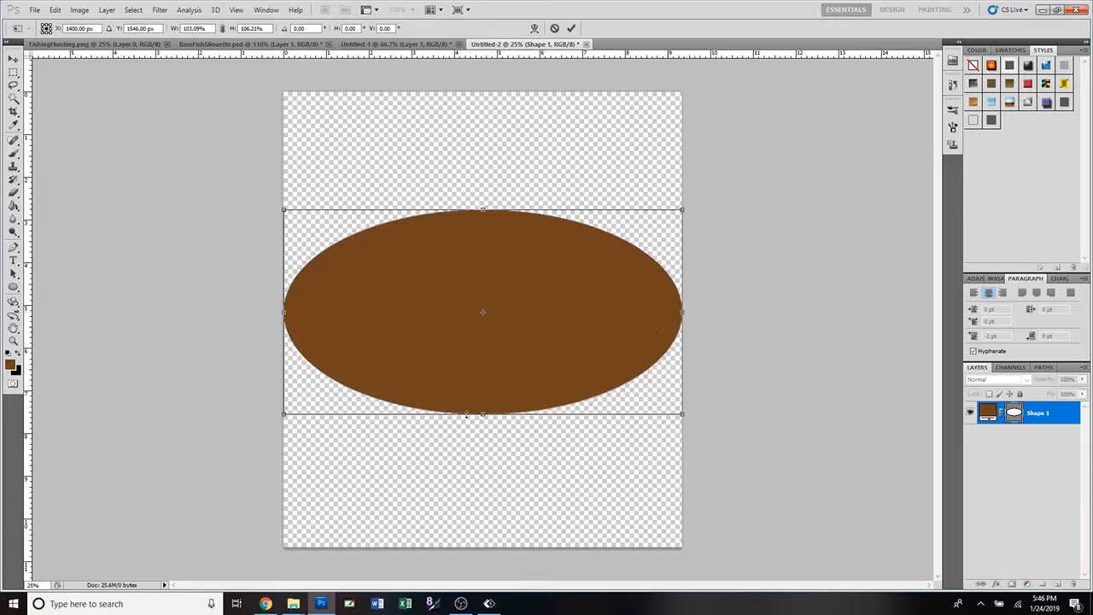
pyautogui.moveTo(482, 415); pyautogui.dragTo(482, 438)
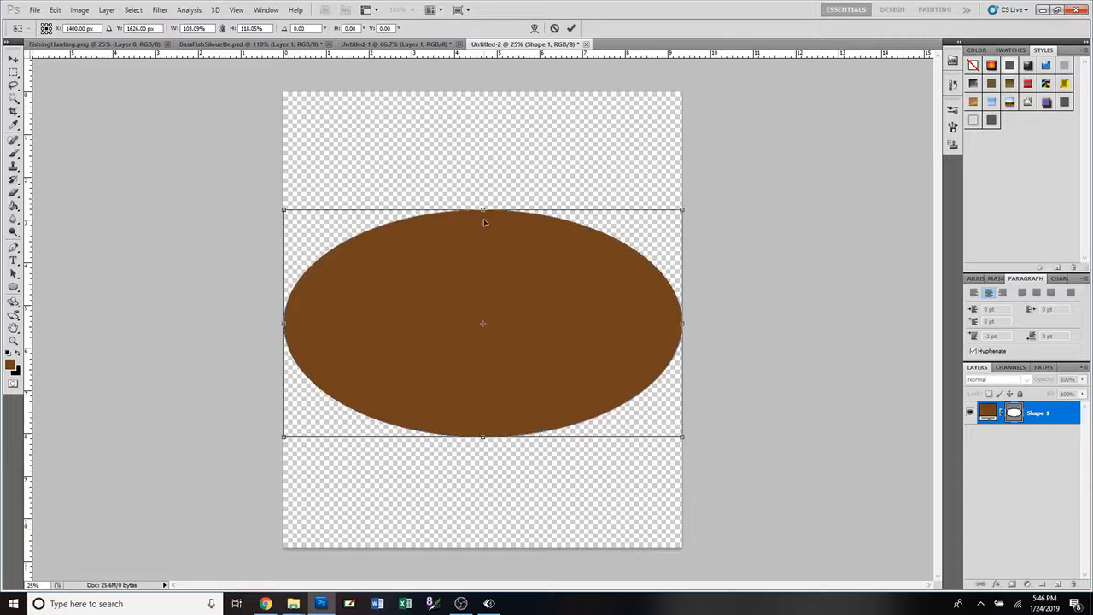
pyautogui.moveTo(482, 211); pyautogui.dragTo(484, 193)
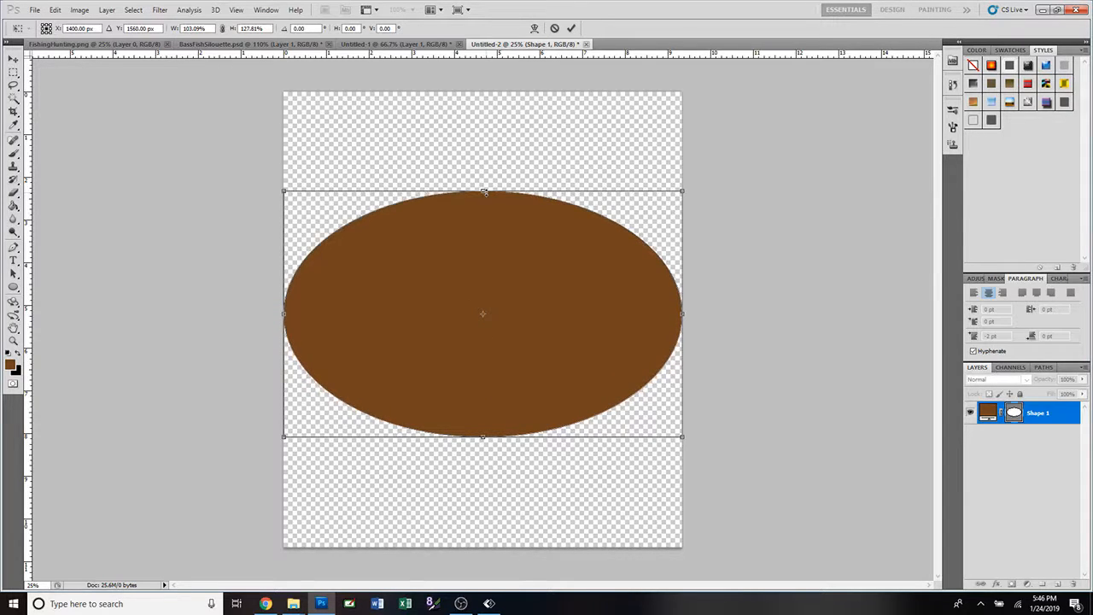
pyautogui.click(571, 28)
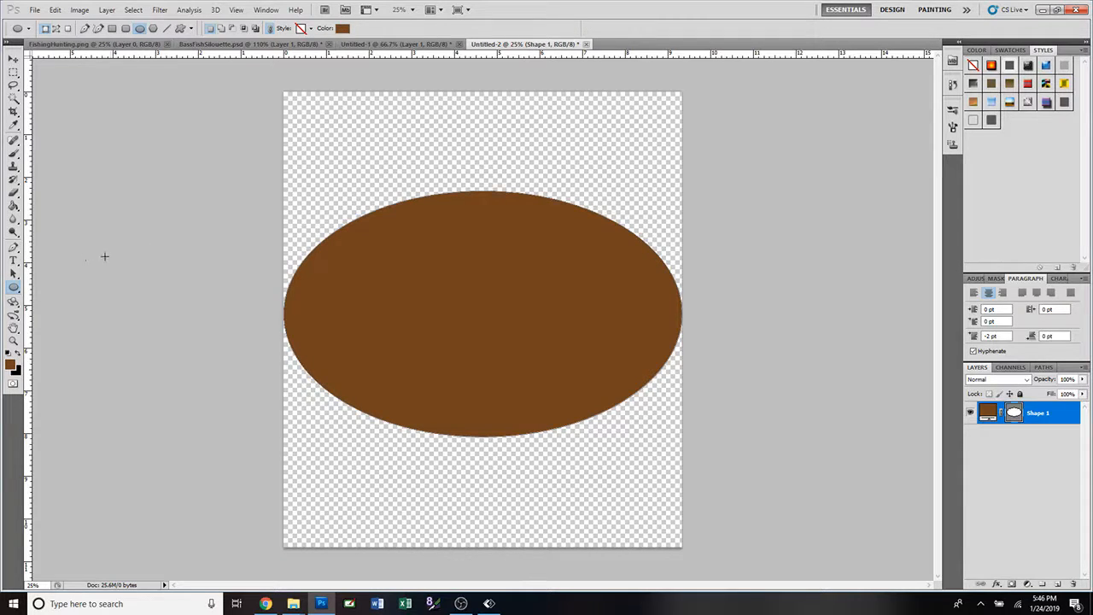
# Add the text "Fishing · Hunting" above the ellipse, with a centered dot between the two words
pyautogui.click(13, 260)
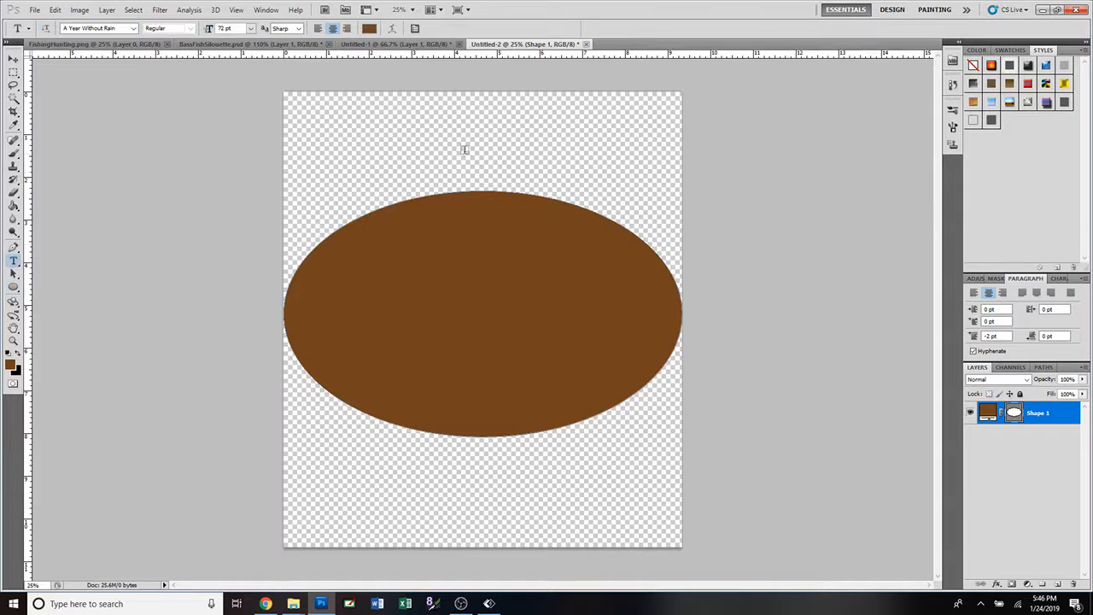
pyautogui.click(401, 158)
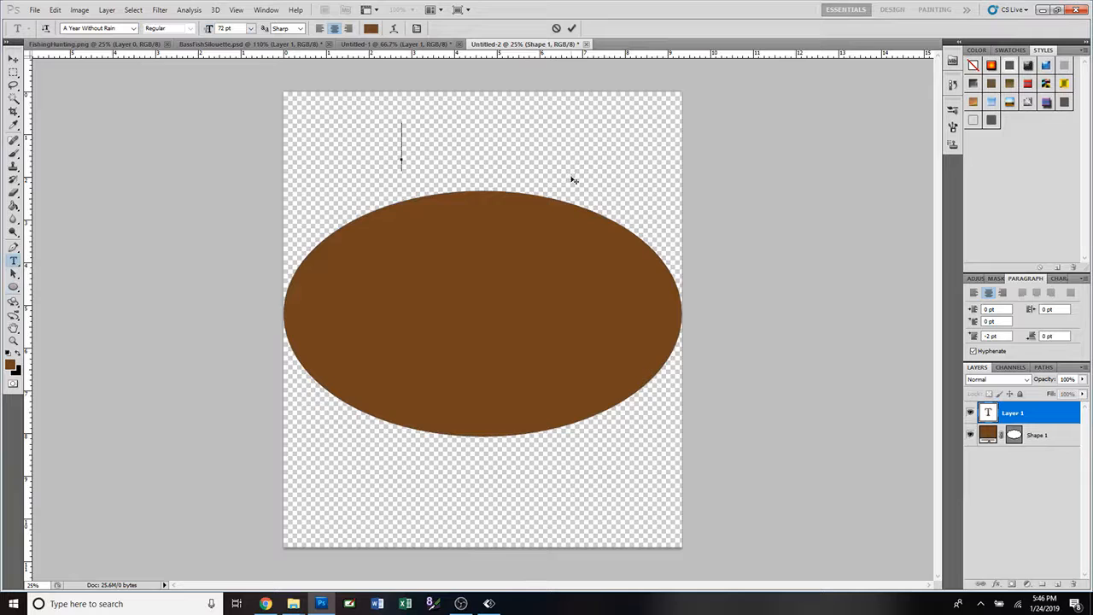
pyautogui.write('Fishing')
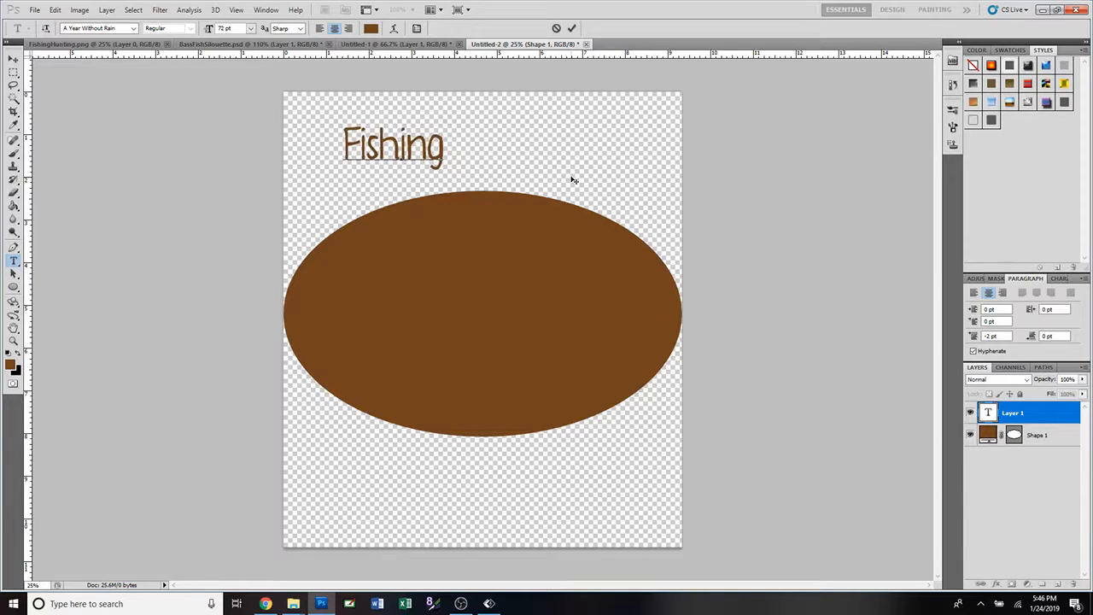
pyautogui.write(' - U')
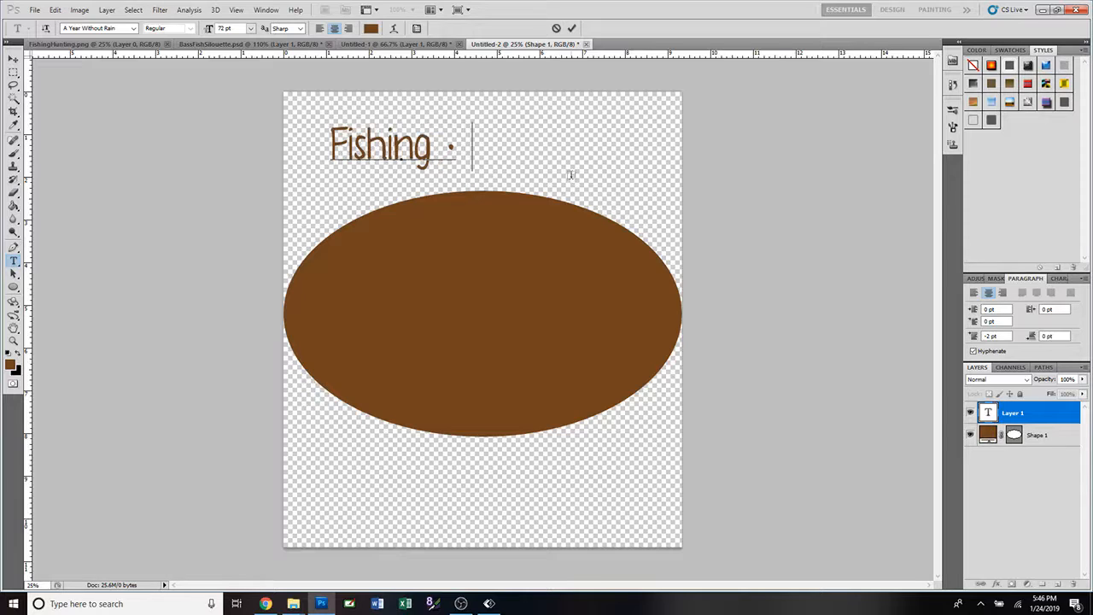
pyautogui.press('BackSpace')
pyautogui.write('Hunting')
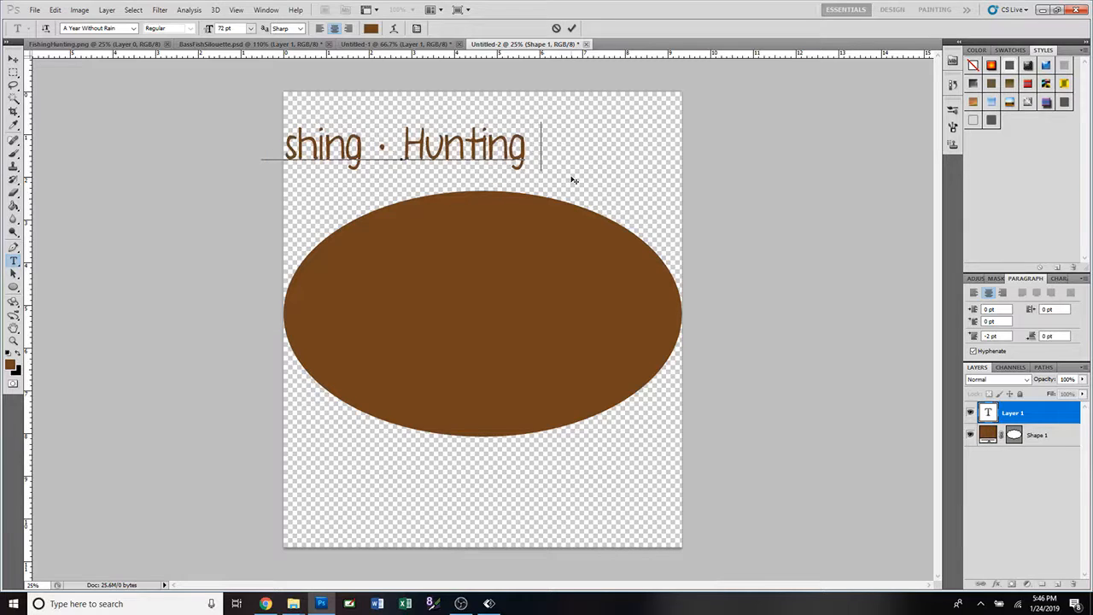
pyautogui.write(' ☒')
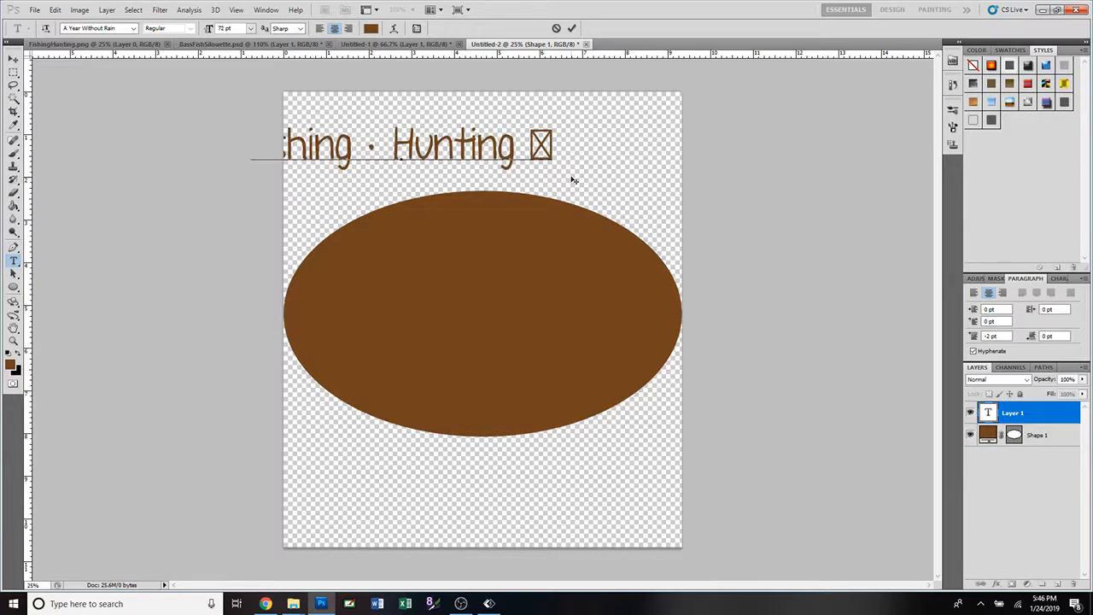
pyautogui.write('☒')
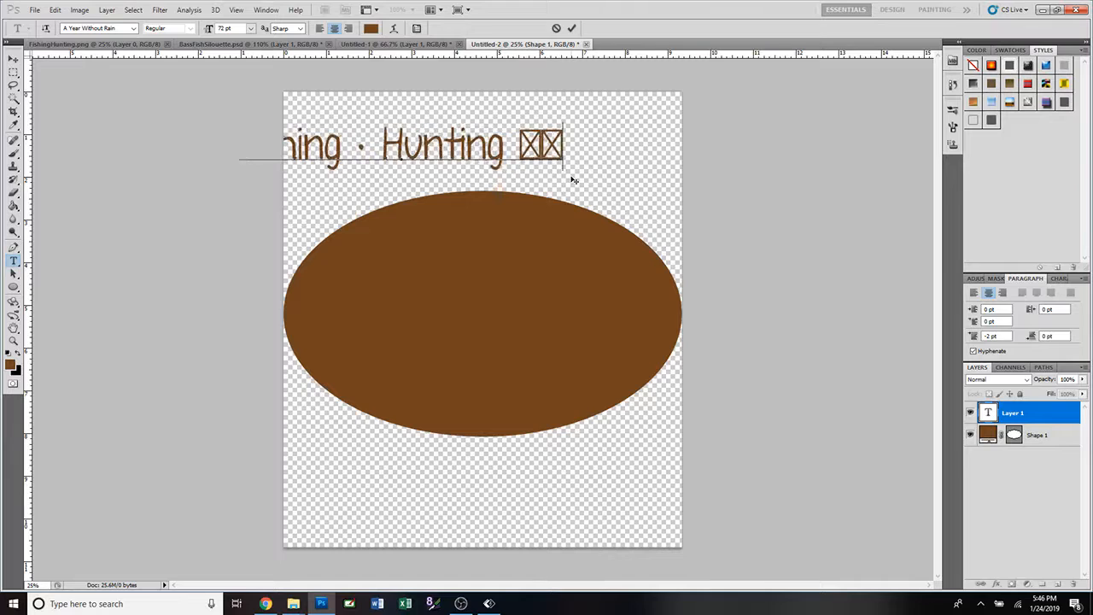
pyautogui.write('☒')
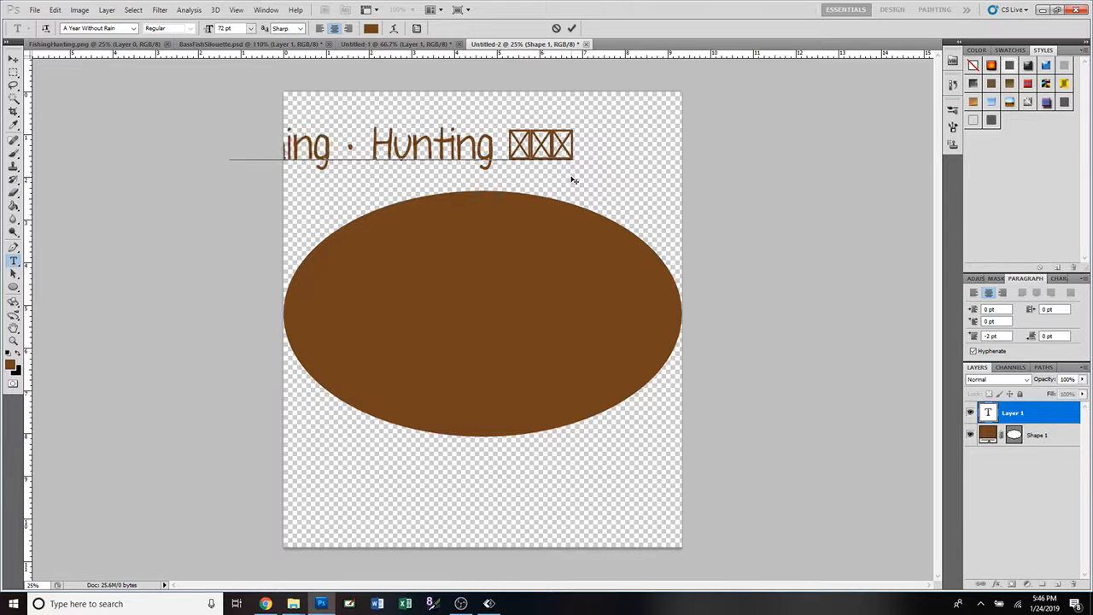
pyautogui.write('☒')
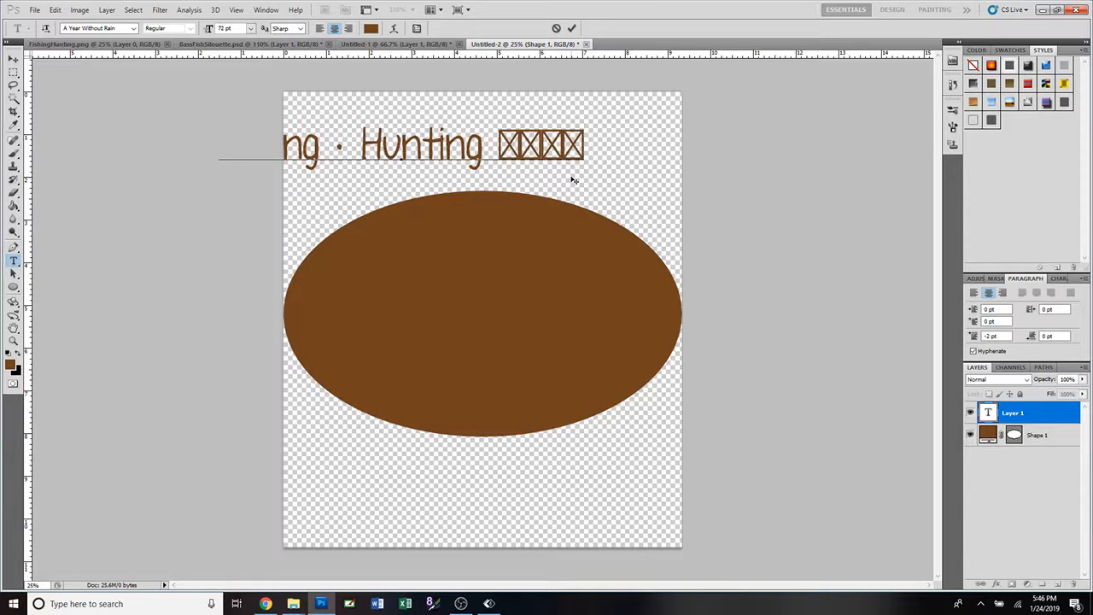
pyautogui.write('☒☒')
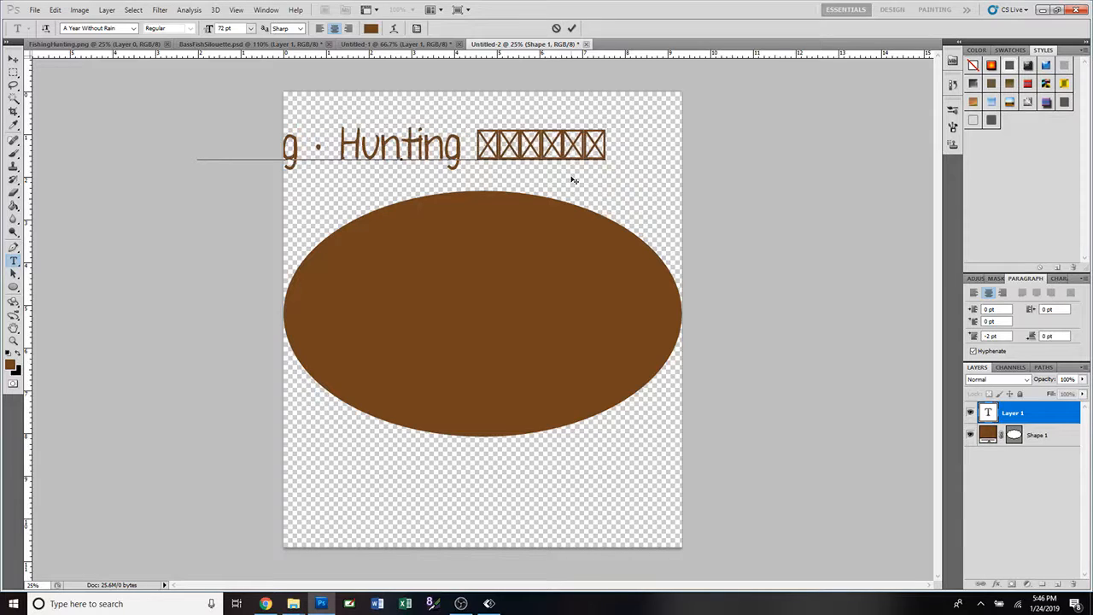
pyautogui.write('•')
pyautogui.write('☒☒')
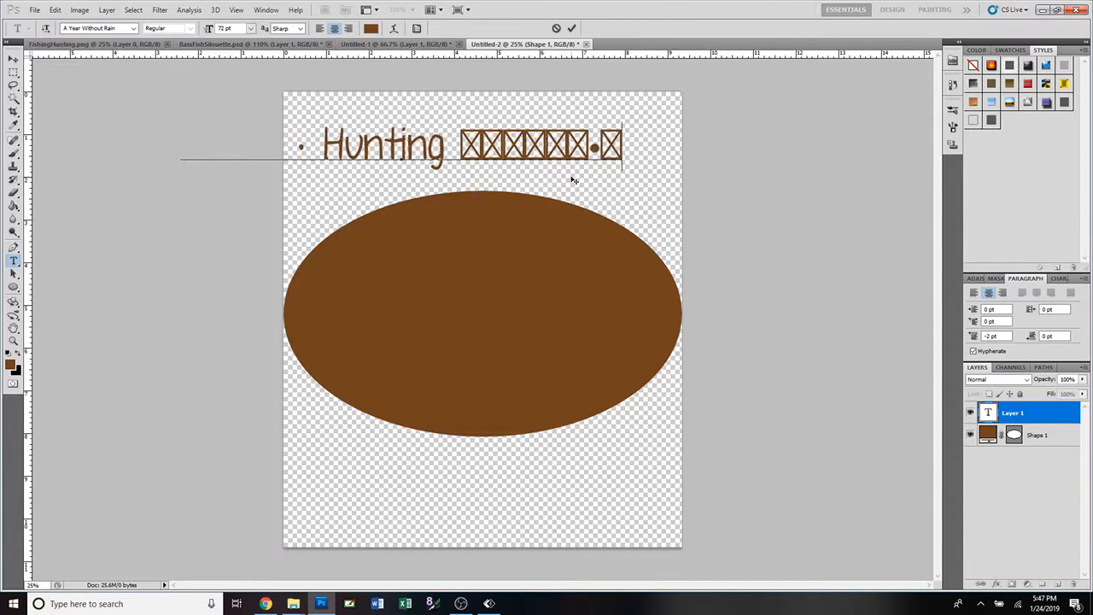
pyautogui.press('BackSpace')
pyautogui.press('BackSpace')
pyautogui.press('BackSpace')
pyautogui.press('BackSpace')
pyautogui.press('BackSpace')
pyautogui.press('BackSpace')
pyautogui.press('BackSpace')
pyautogui.press('BackSpace')
pyautogui.press('BackSpace')
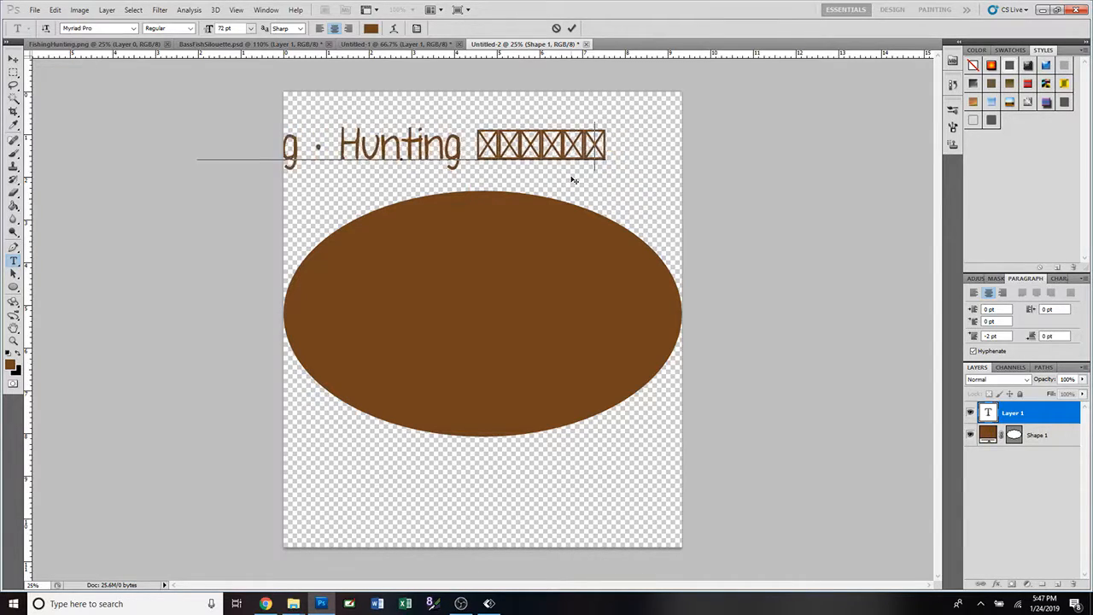
pyautogui.press('BackSpace')
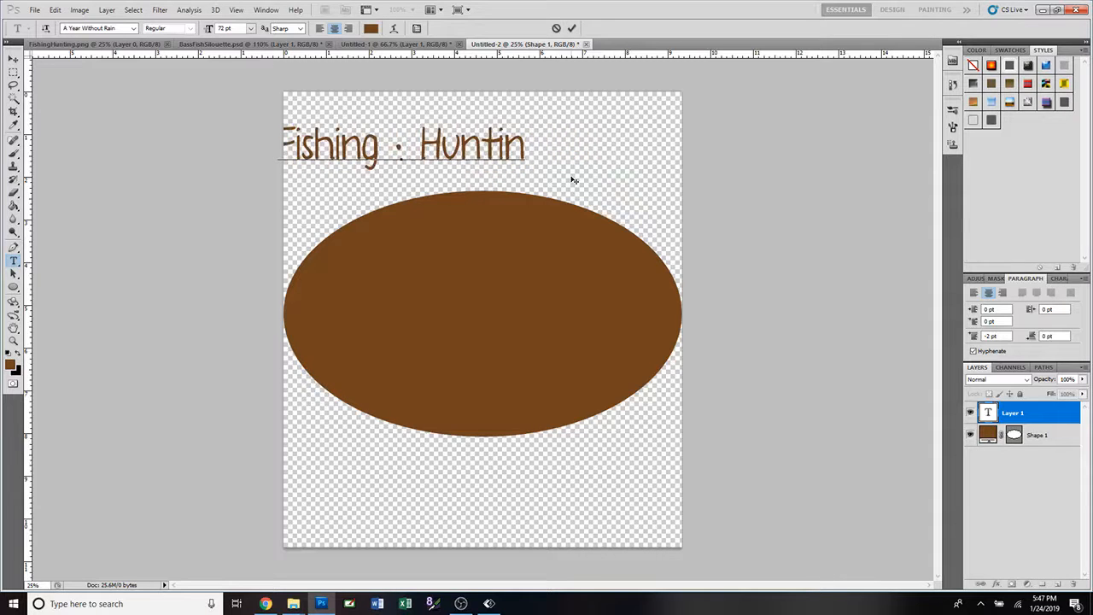
pyautogui.write('g')
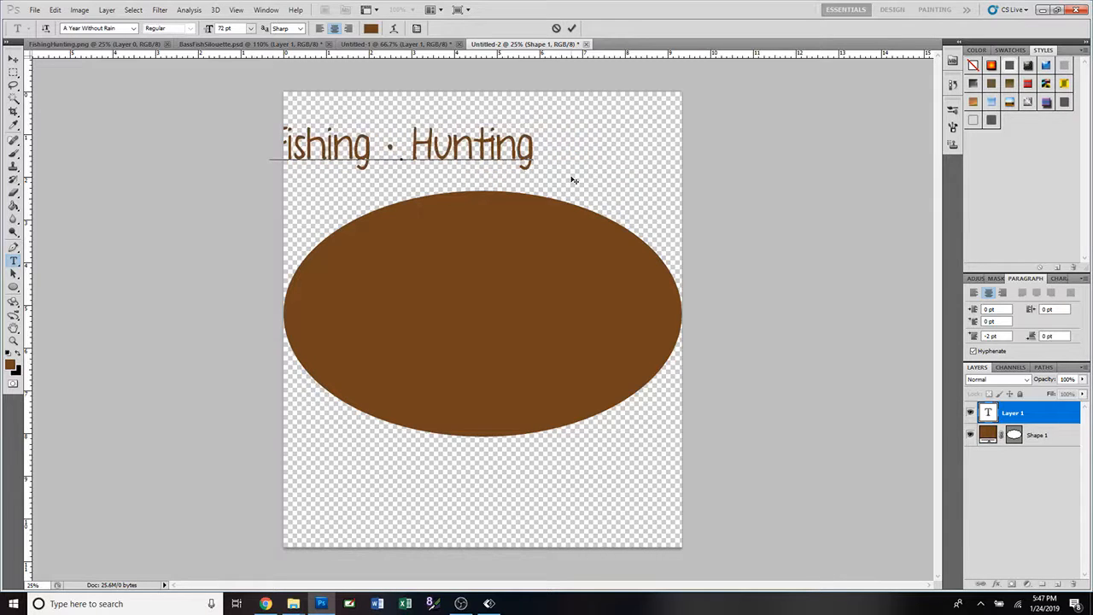
# Commit the "Fishing • Hunting" text and move it so it sits centered above the ellipse
pyautogui.click(571, 29)
pyautogui.click(14, 59)
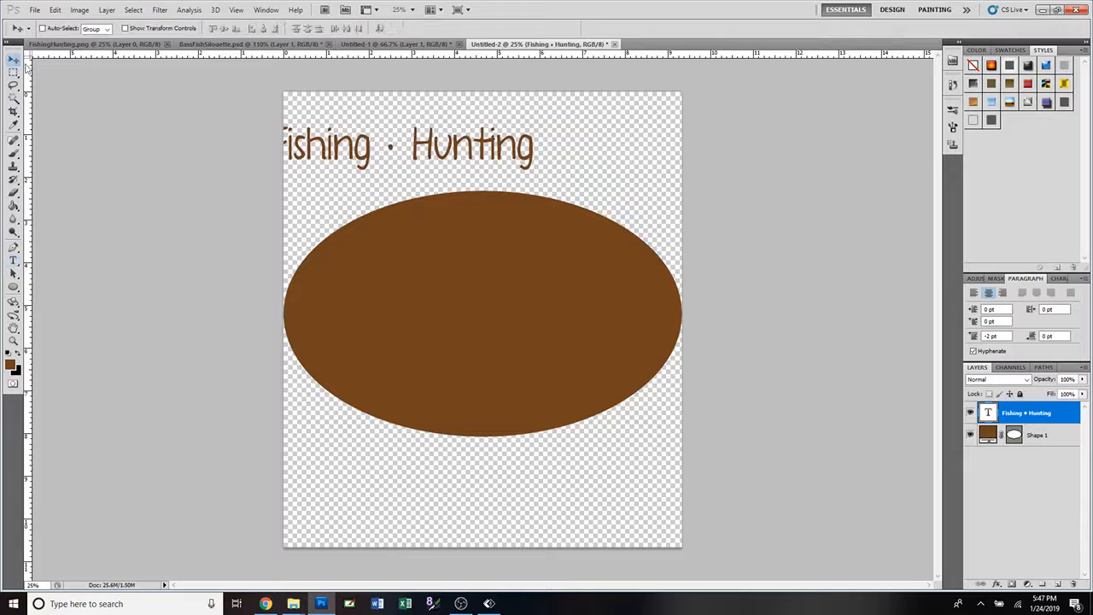
pyautogui.moveTo(417, 158); pyautogui.dragTo(489, 165)
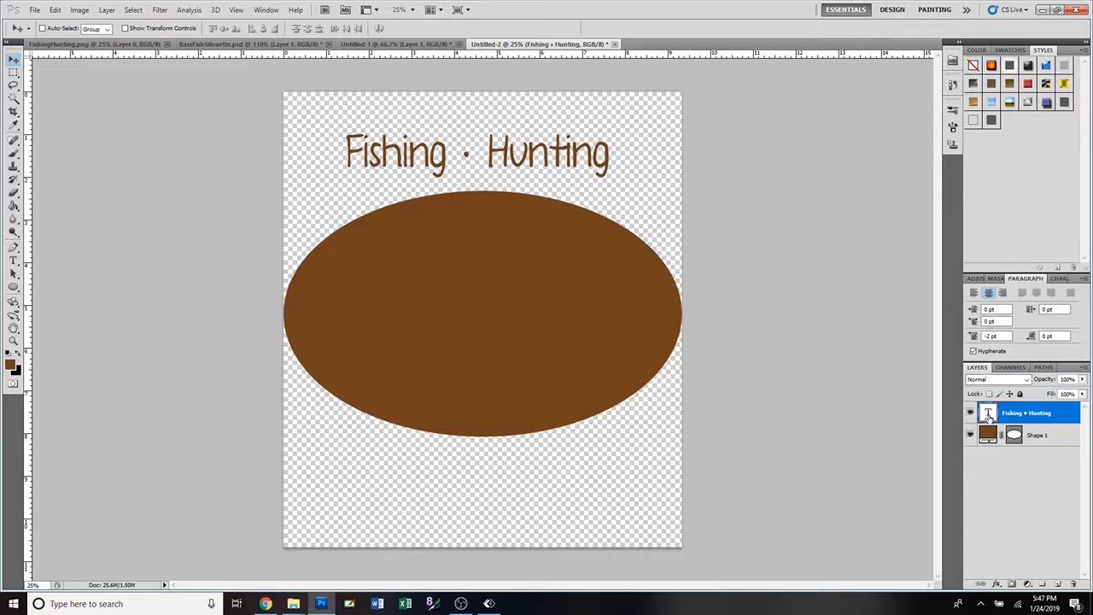
# Try several fonts on the "Fishing • Hunting" text and set it to the Ash font
pyautogui.click(14, 260)
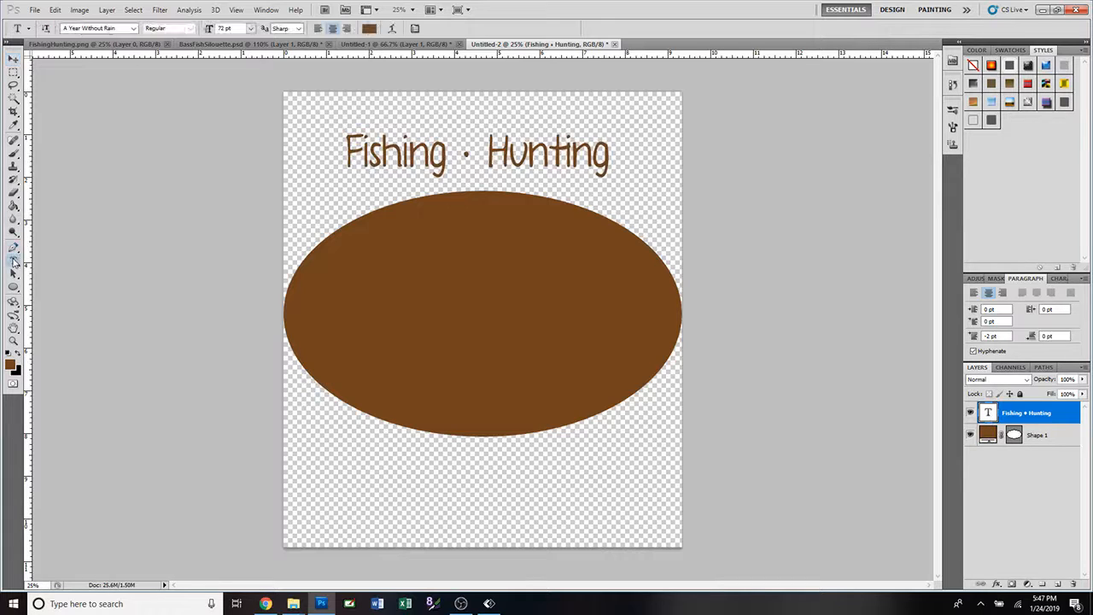
pyautogui.click(122, 29)
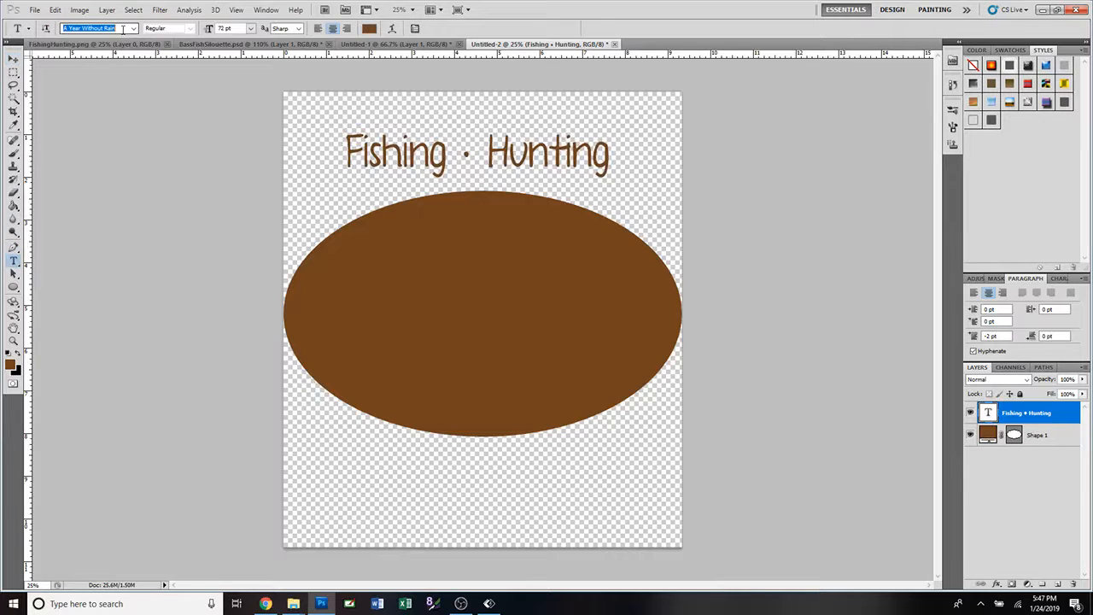
pyautogui.press('Down')
pyautogui.press('Down')
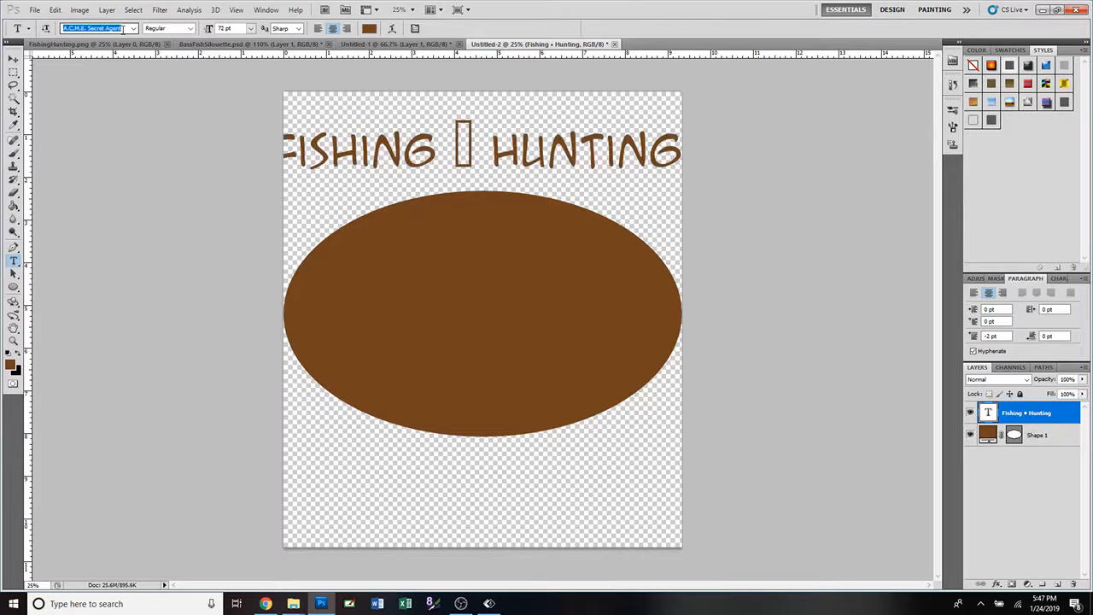
pyautogui.press('Down')
pyautogui.press('Down')
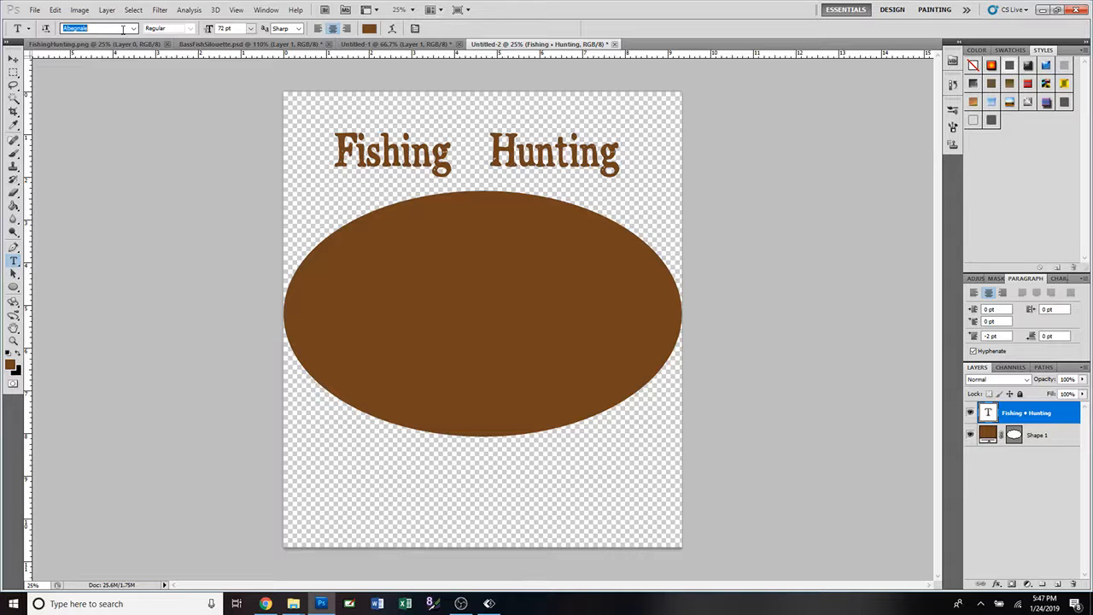
pyautogui.press('Down')
pyautogui.press('Down')
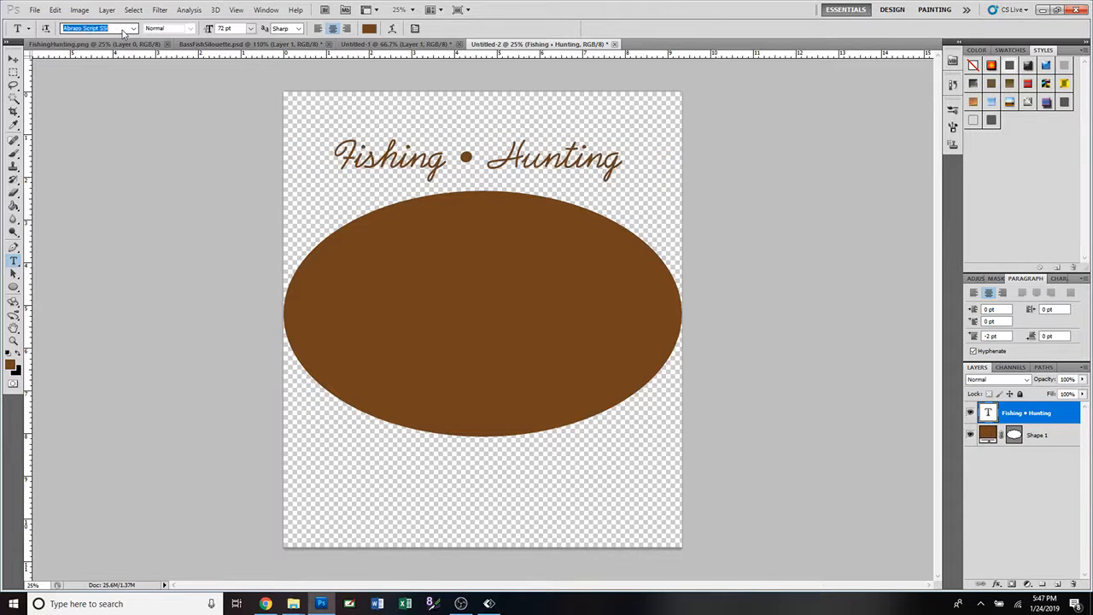
pyautogui.press('Down')
pyautogui.press('Down')
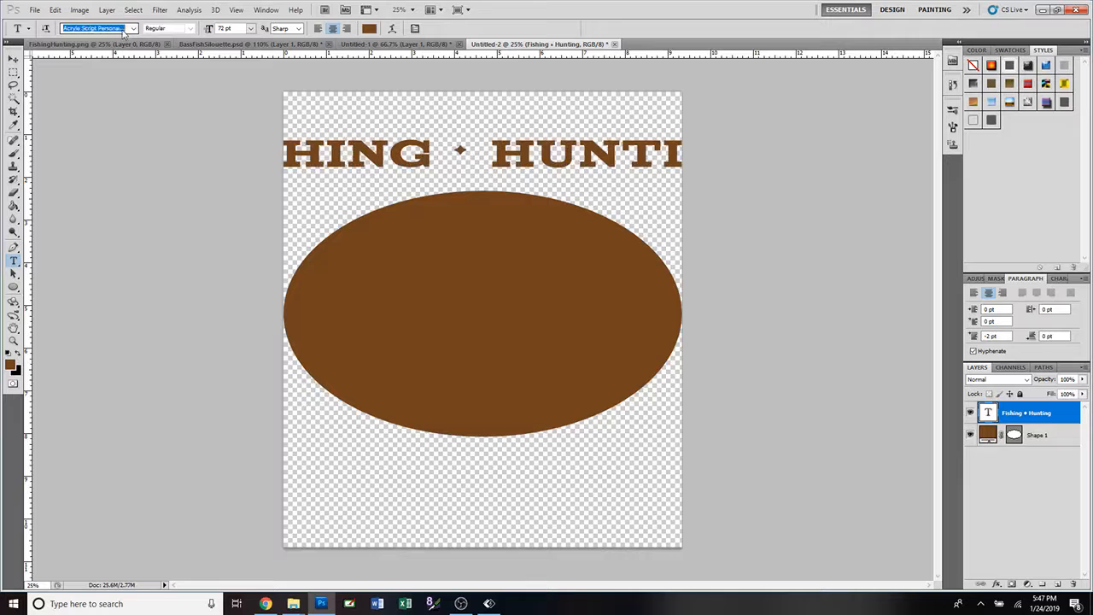
pyautogui.press('Down')
pyautogui.press('Down')
pyautogui.press('Down')
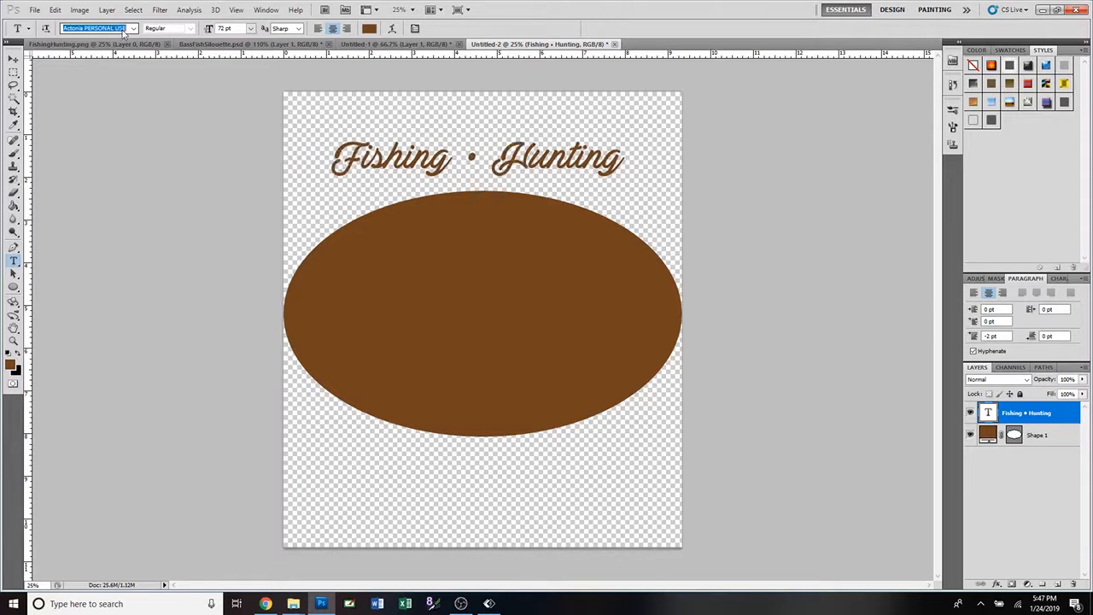
pyautogui.press('Down')
pyautogui.press('Down')
pyautogui.press('Down')
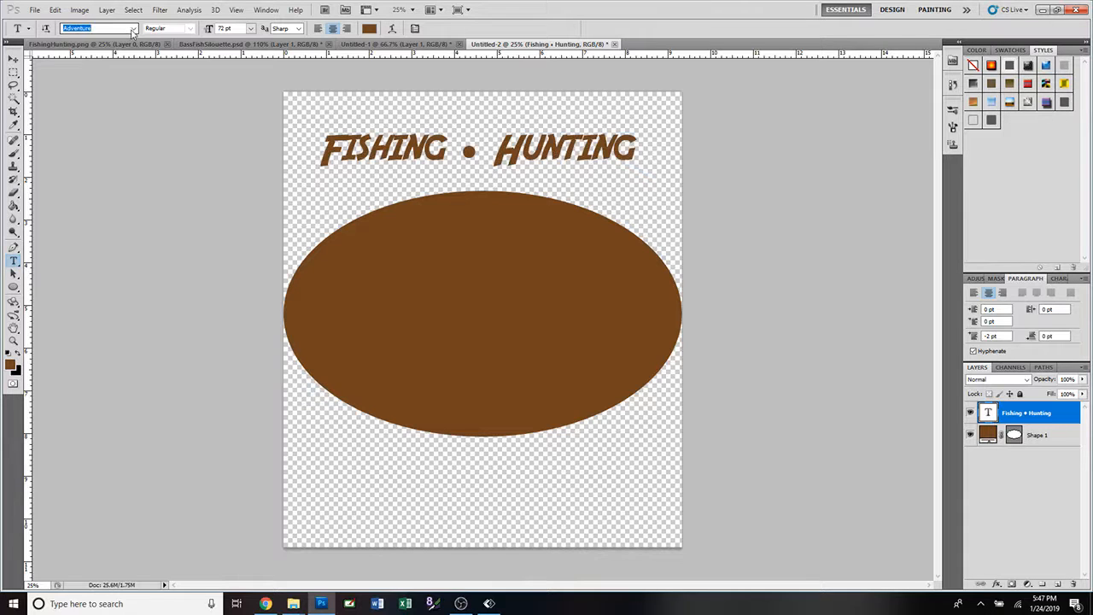
pyautogui.click(133, 29)
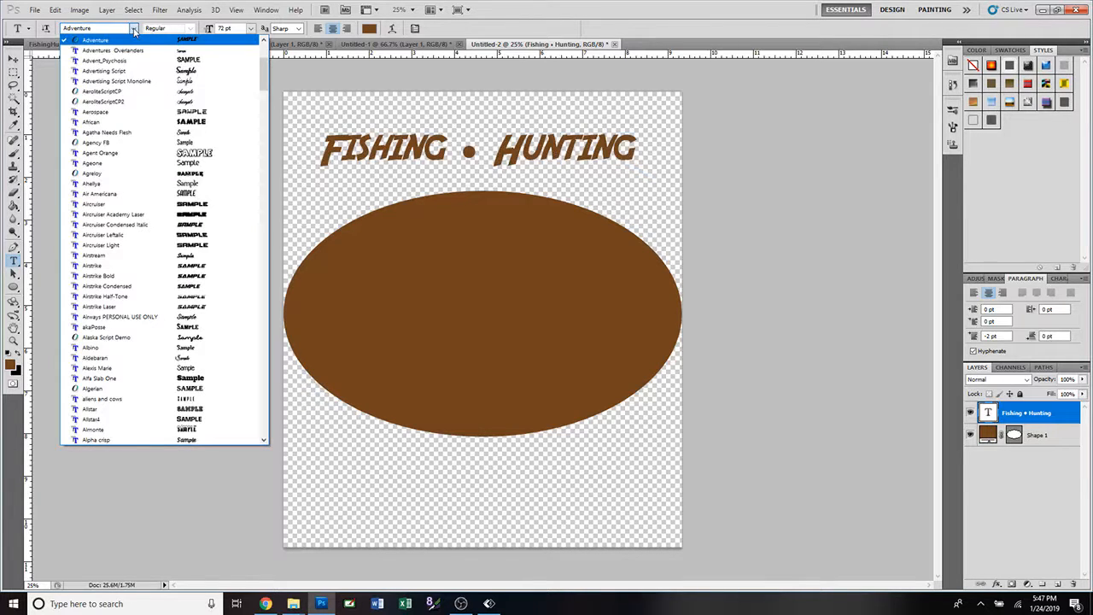
pyautogui.scroll(-6, 207, 317)
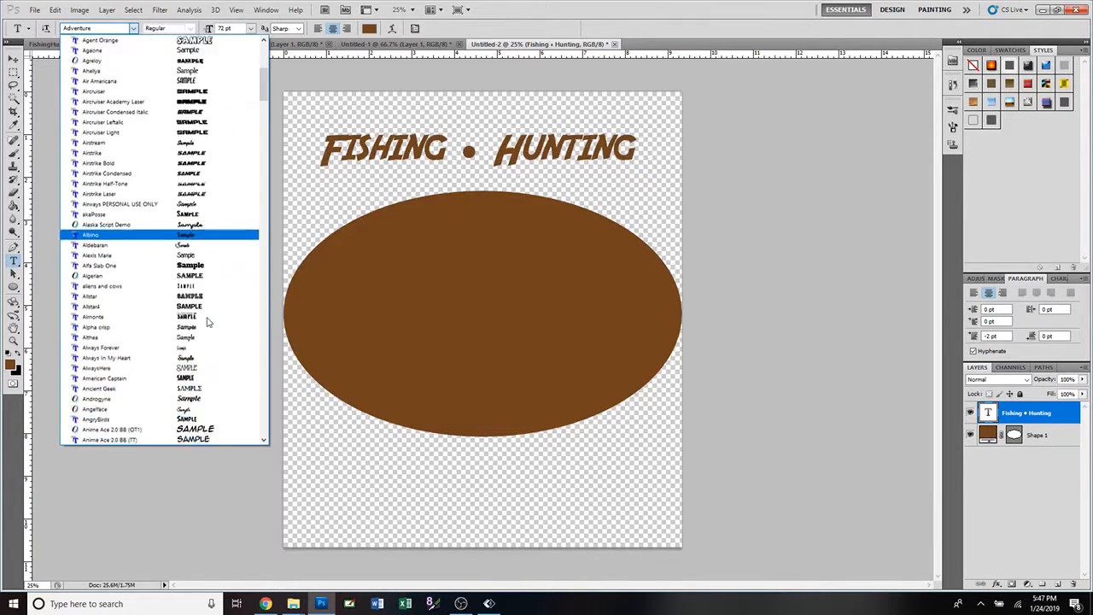
pyautogui.scroll(-5, 208, 322)
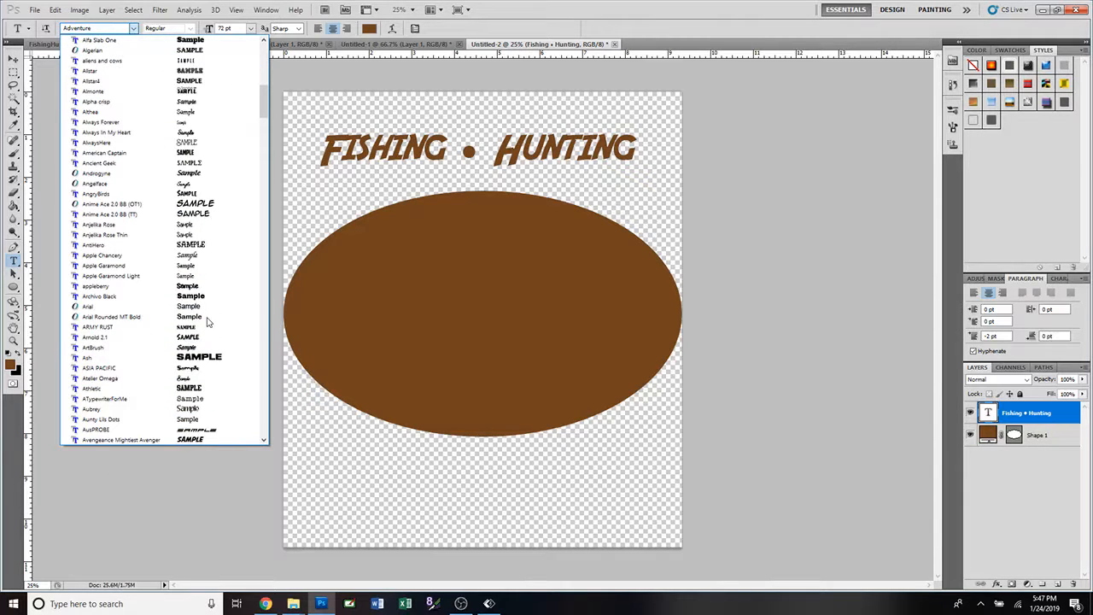
pyautogui.click(198, 357)
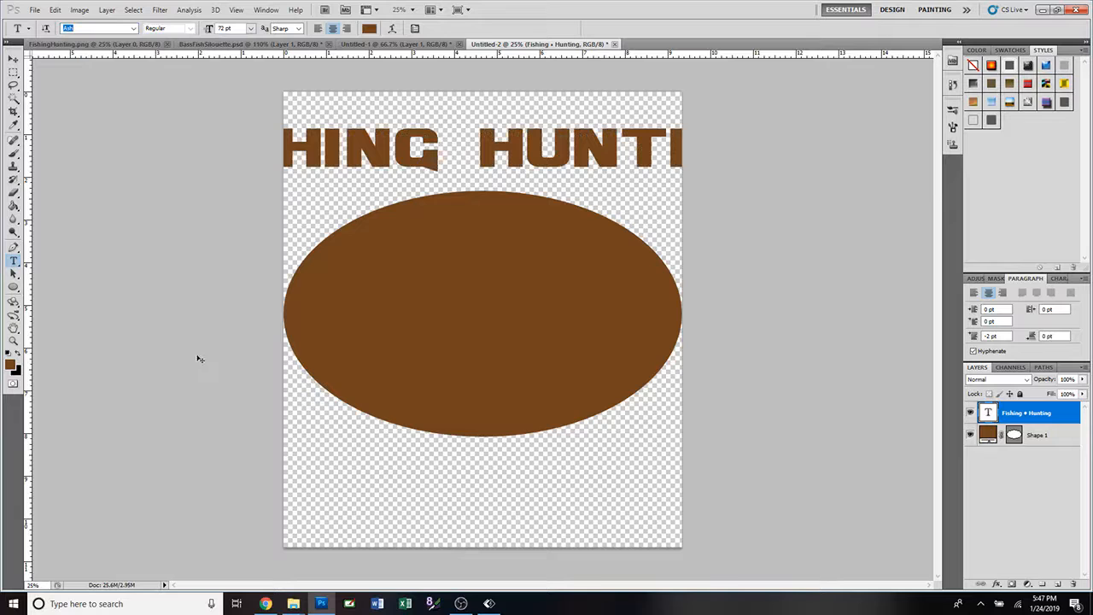
pyautogui.press('Return')
# Scale the heading text proportionally to about 60% with Free Transform and center it within the canvas width
pyautogui.hotkey('ctrl', 't')
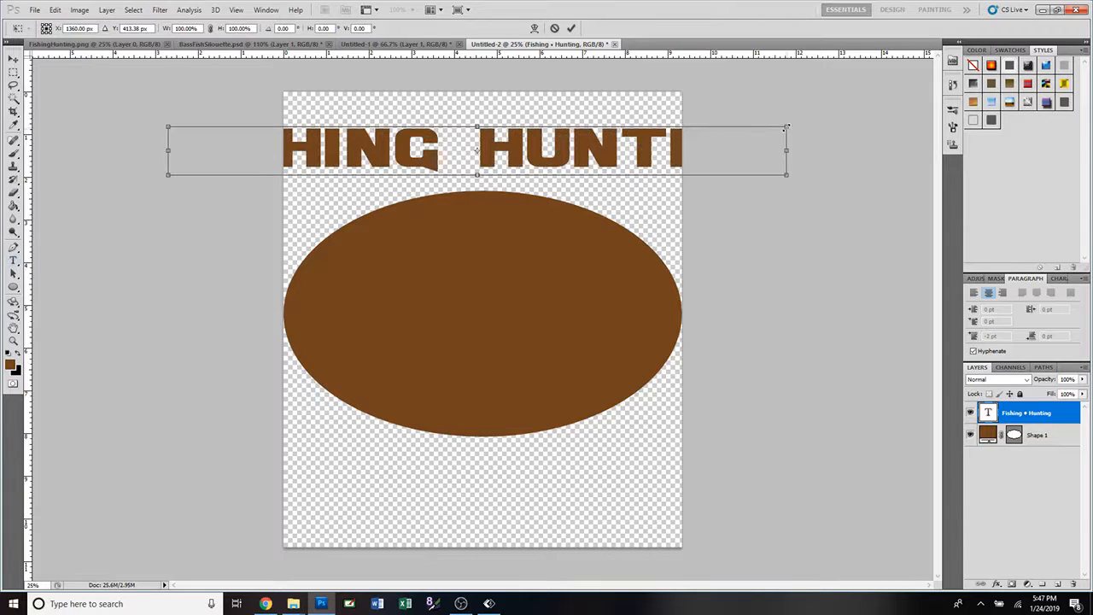
pyautogui.moveTo(787, 127); pyautogui.dragTo(578, 152)
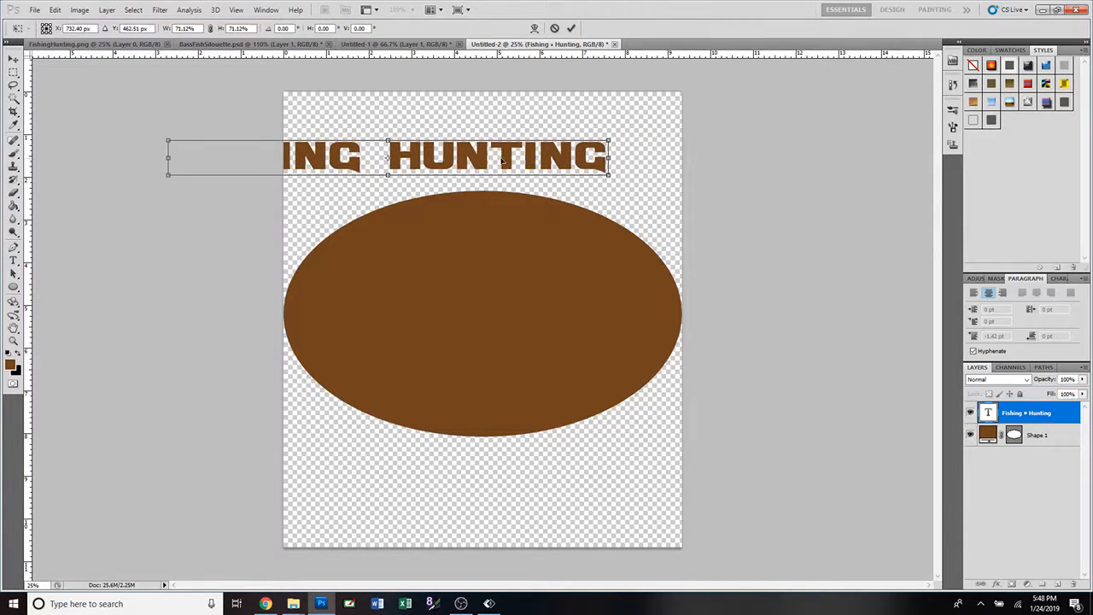
pyautogui.moveTo(503, 160); pyautogui.dragTo(568, 160)
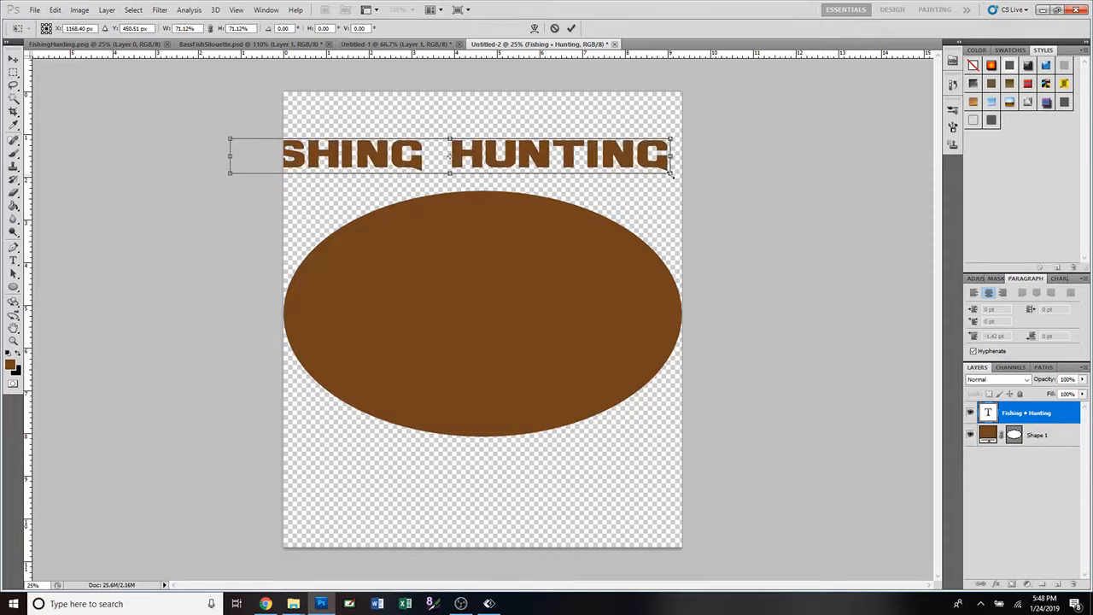
pyautogui.moveTo(670, 173); pyautogui.dragTo(600, 167)
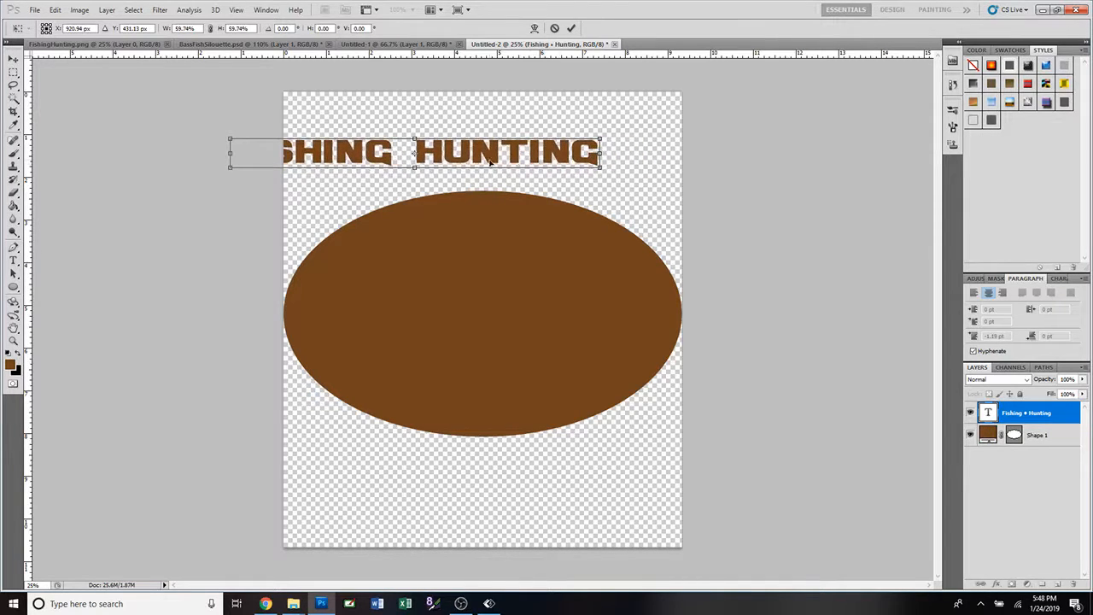
pyautogui.moveTo(490, 161); pyautogui.dragTo(553, 161)
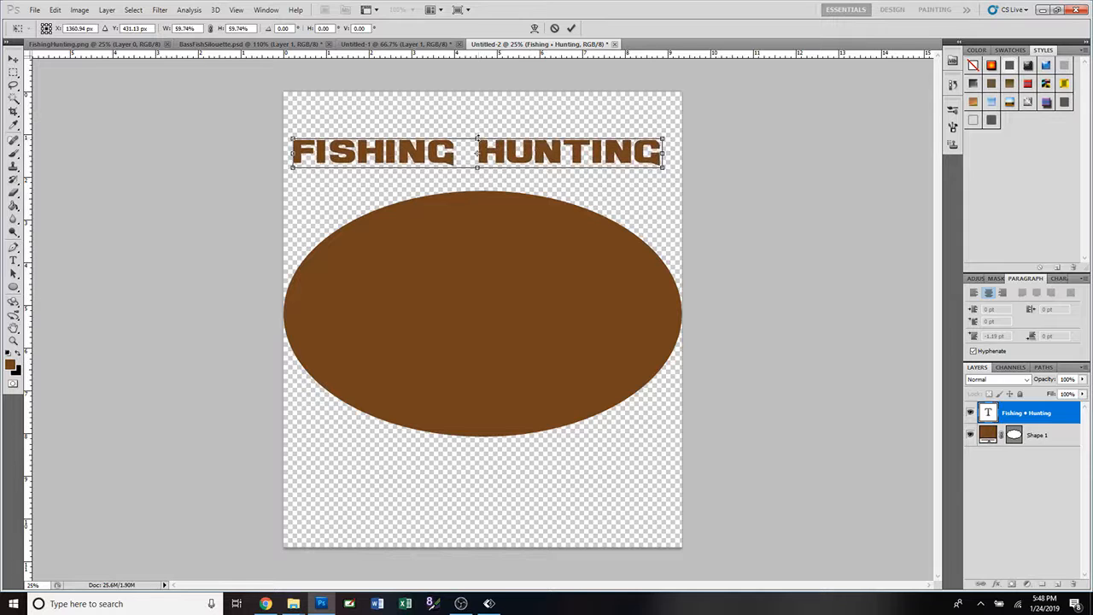
# Stretch the heading to about 63% wide and 106% high, place it just above the ellipse, and apply the transform
pyautogui.moveTo(477, 137)
pyautogui.mouseDown()
pyautogui.moveTo(477, 110)
pyautogui.moveTo(477, 120)
pyautogui.mouseUp()
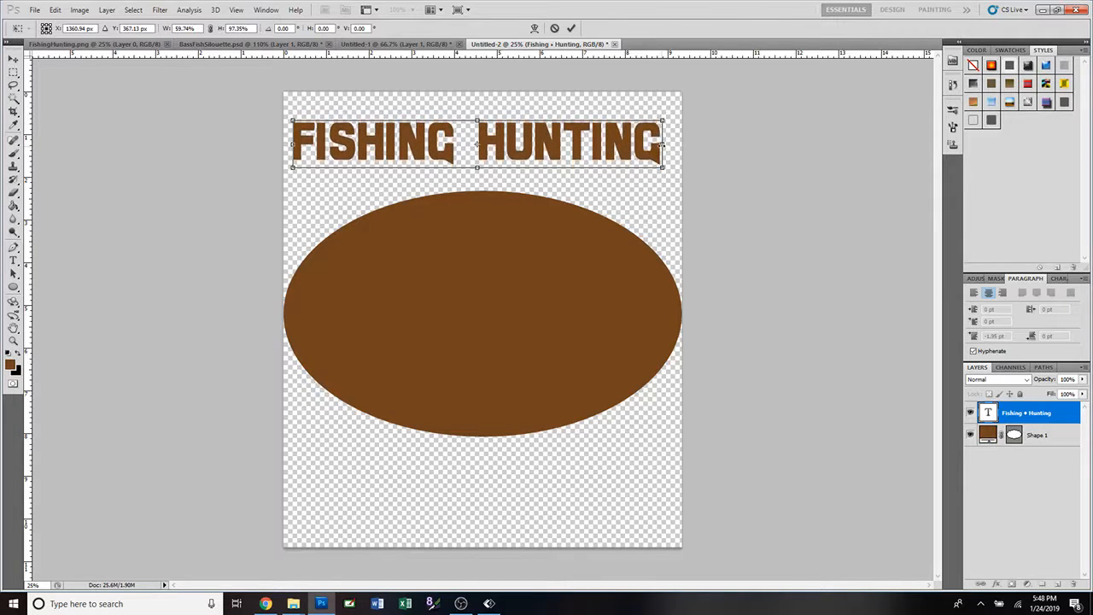
pyautogui.moveTo(662, 145); pyautogui.dragTo(677, 146)
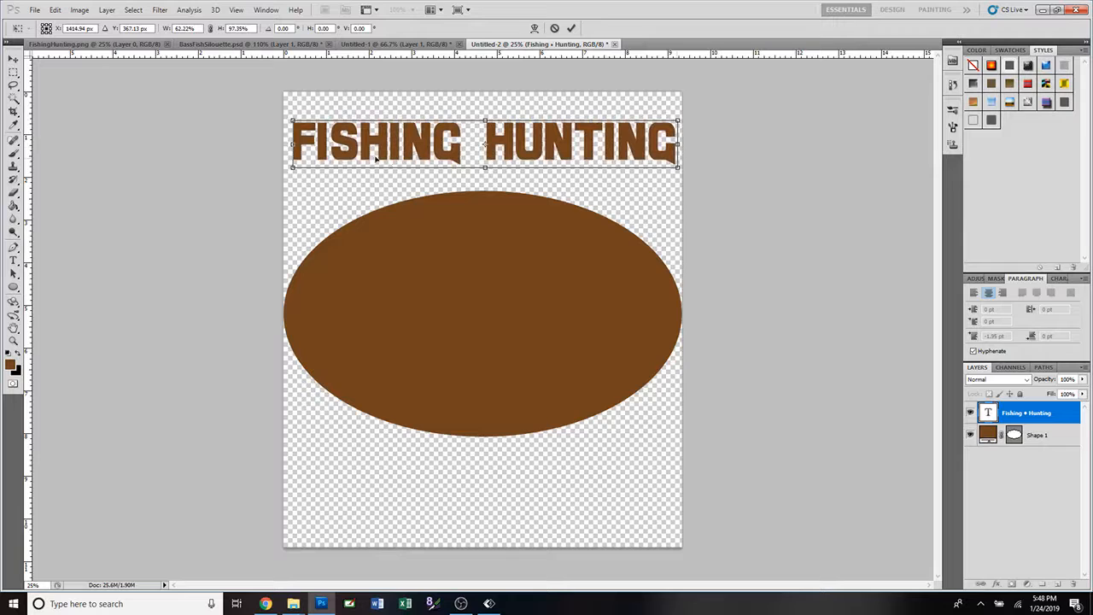
pyautogui.moveTo(291, 144); pyautogui.dragTo(288, 144)
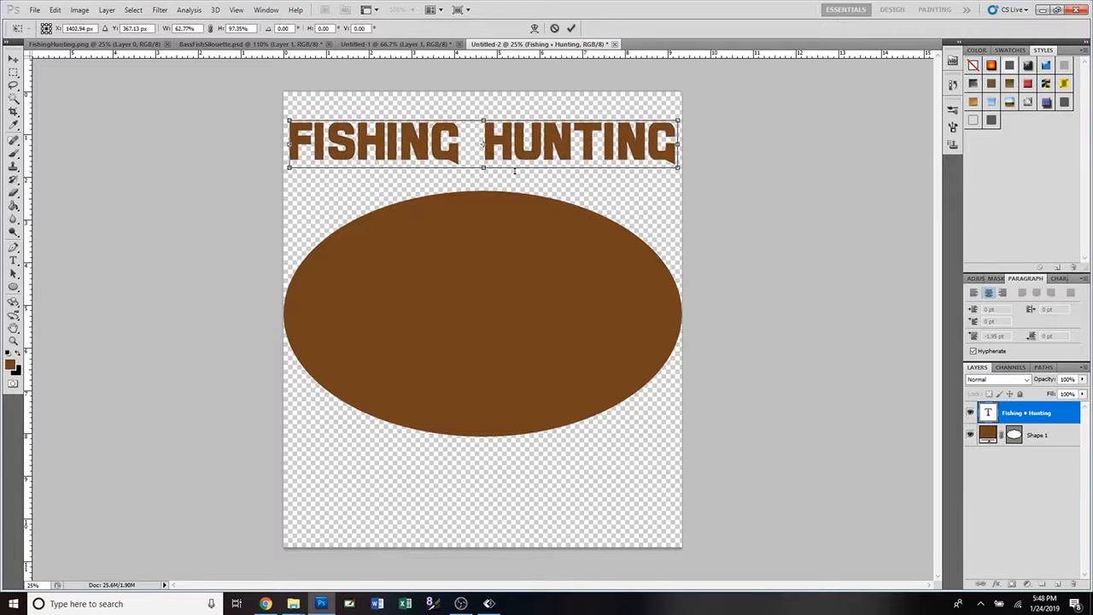
pyautogui.moveTo(483, 168); pyautogui.dragTo(511, 159)
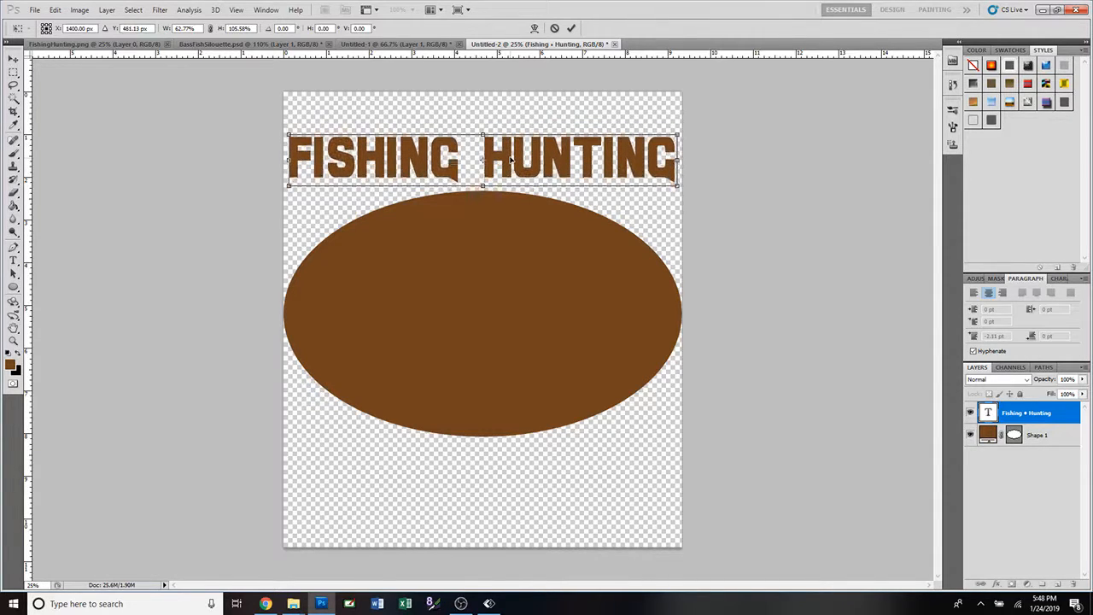
pyautogui.click(572, 28)
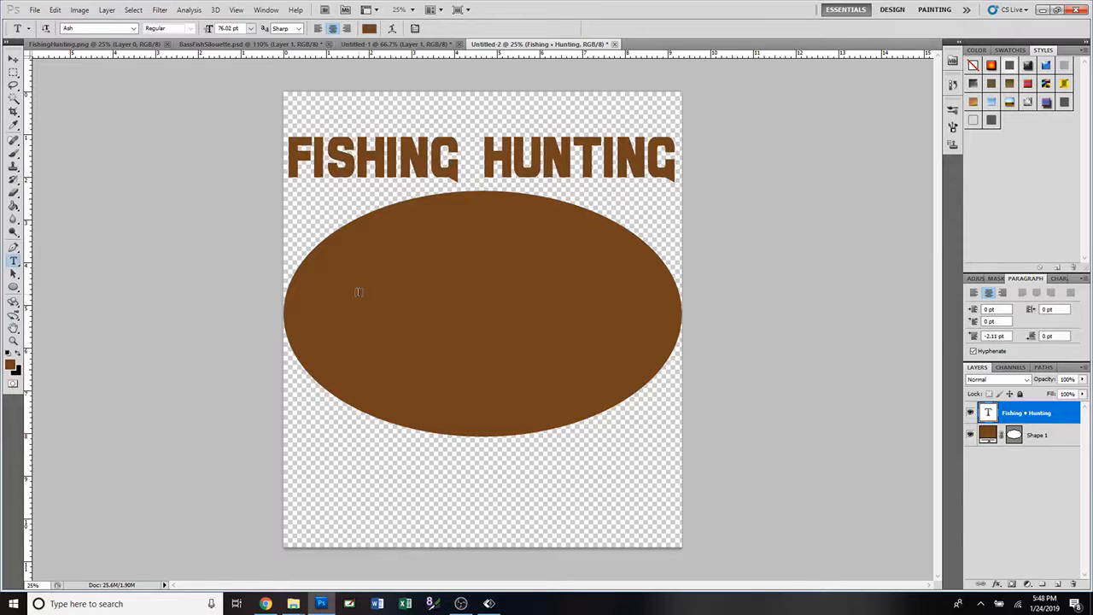
# Add the text line "and the great ourdoors" below the brown ellipse and commit it
pyautogui.click(383, 486)
pyautogui.write('AND')
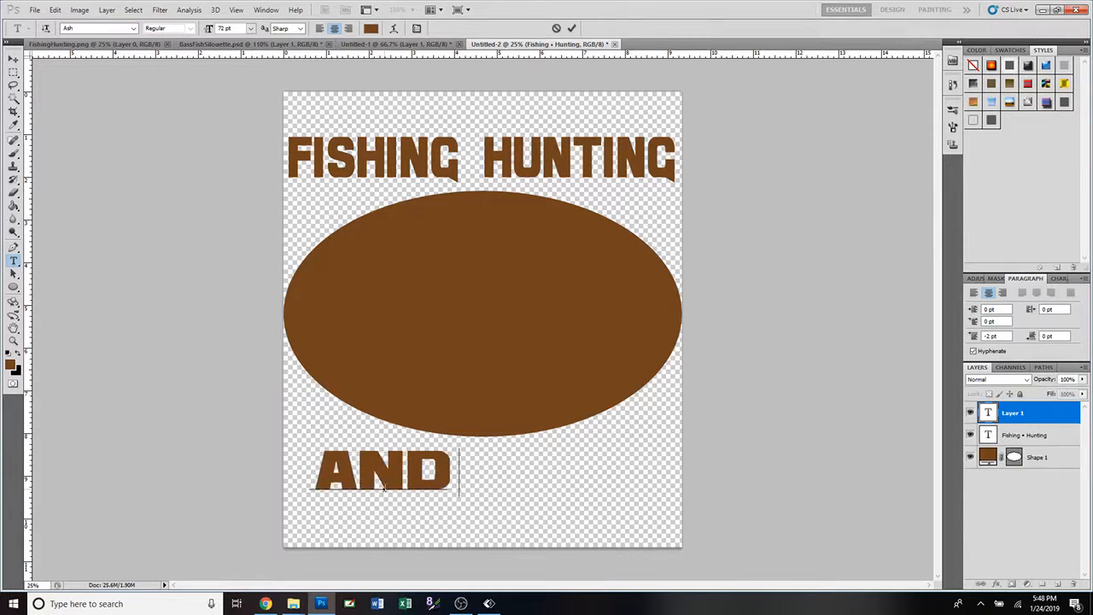
pyautogui.write(' THE GREAT')
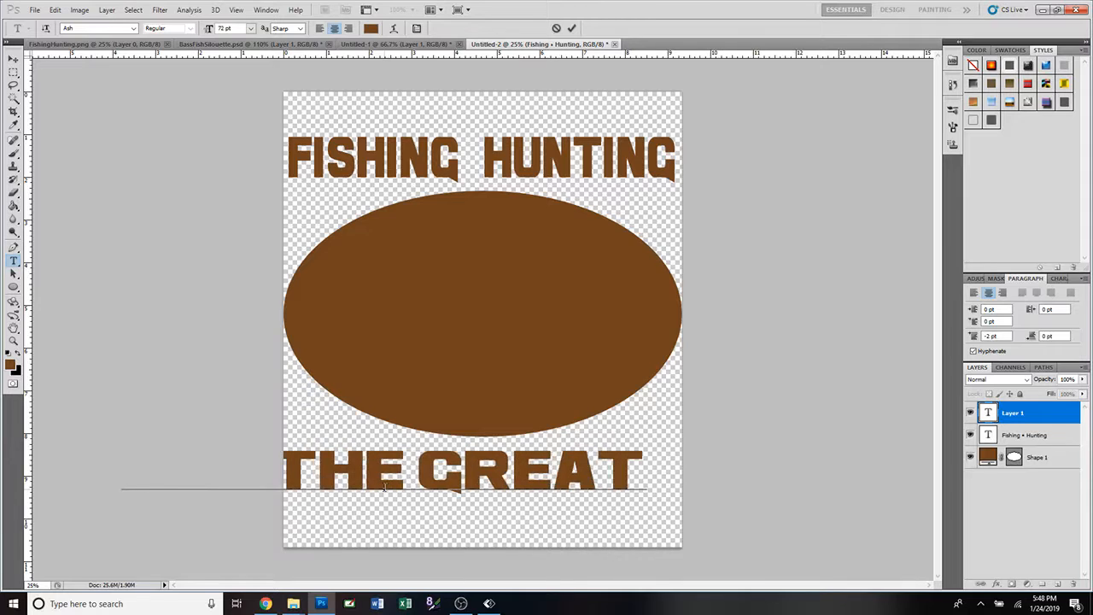
pyautogui.write(' OURDO')
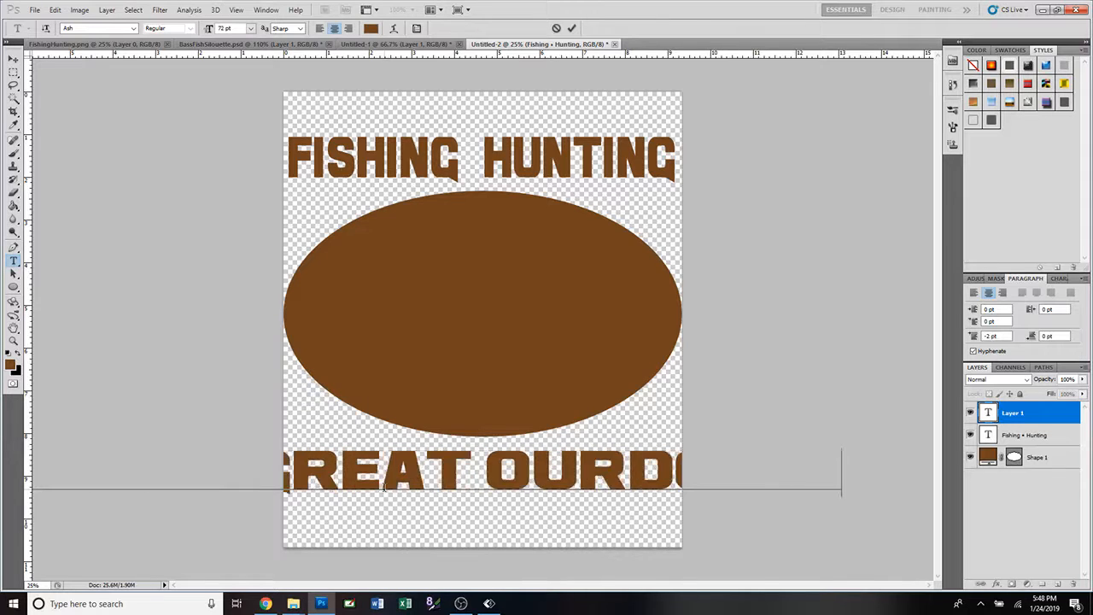
pyautogui.write('O')
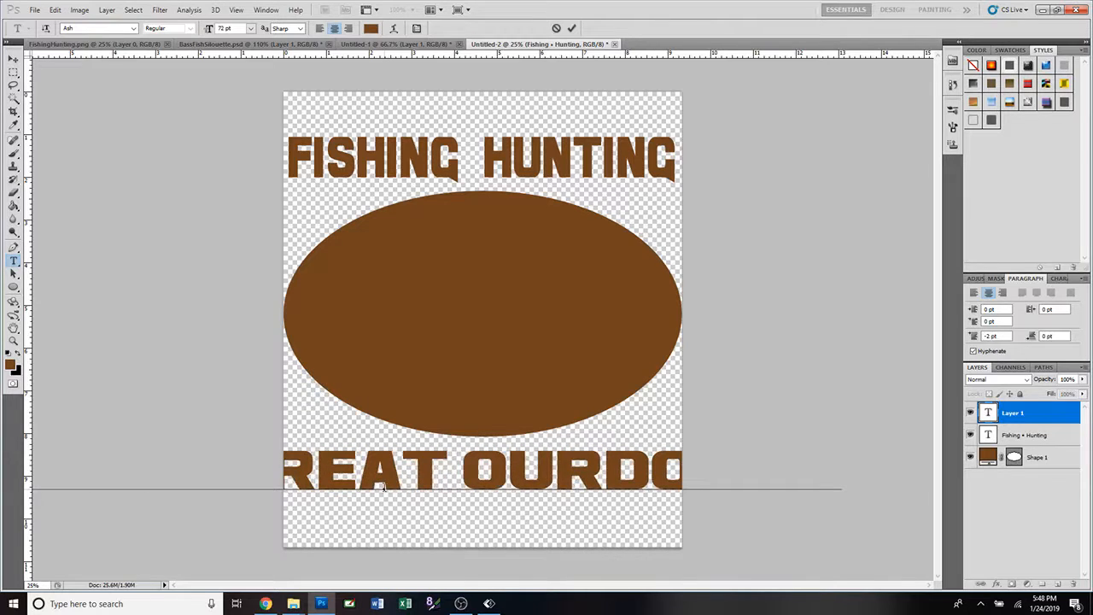
pyautogui.click(569, 29)
# Transform the lower text line to about 43% wide and 118% high, place it just below the ellipse, and apply
pyautogui.hotkey('ctrl', 't')
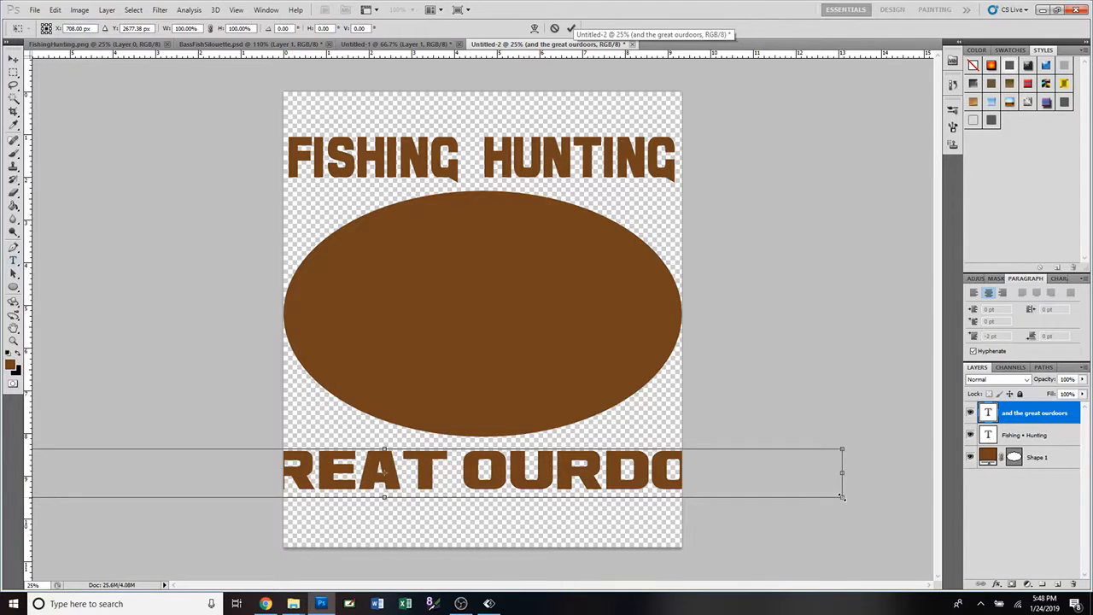
pyautogui.moveTo(841, 496); pyautogui.dragTo(681, 492)
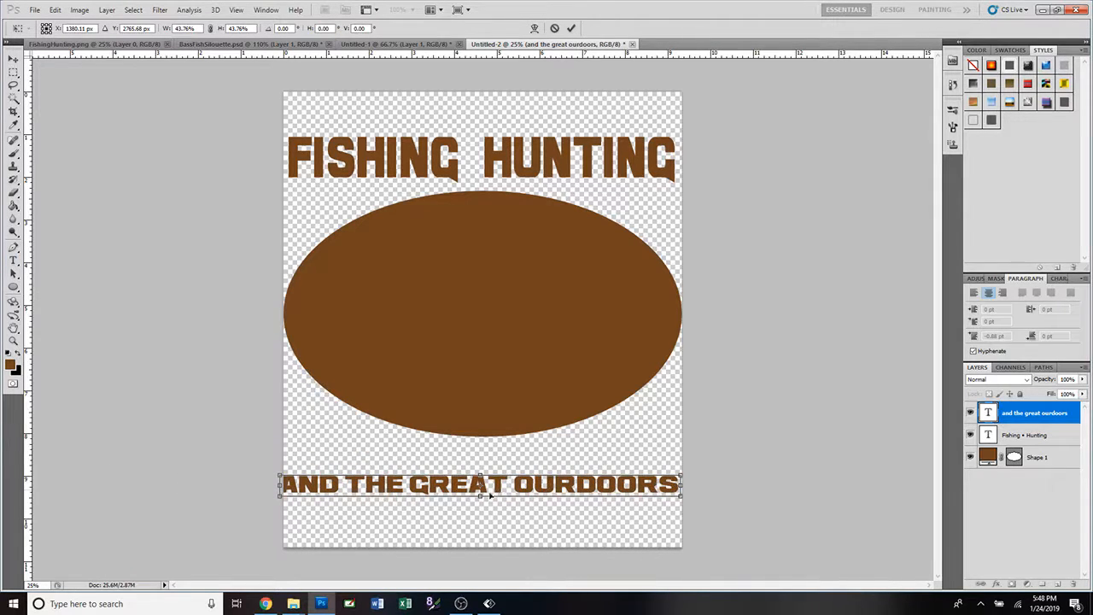
pyautogui.moveTo(480, 495); pyautogui.dragTo(480, 517)
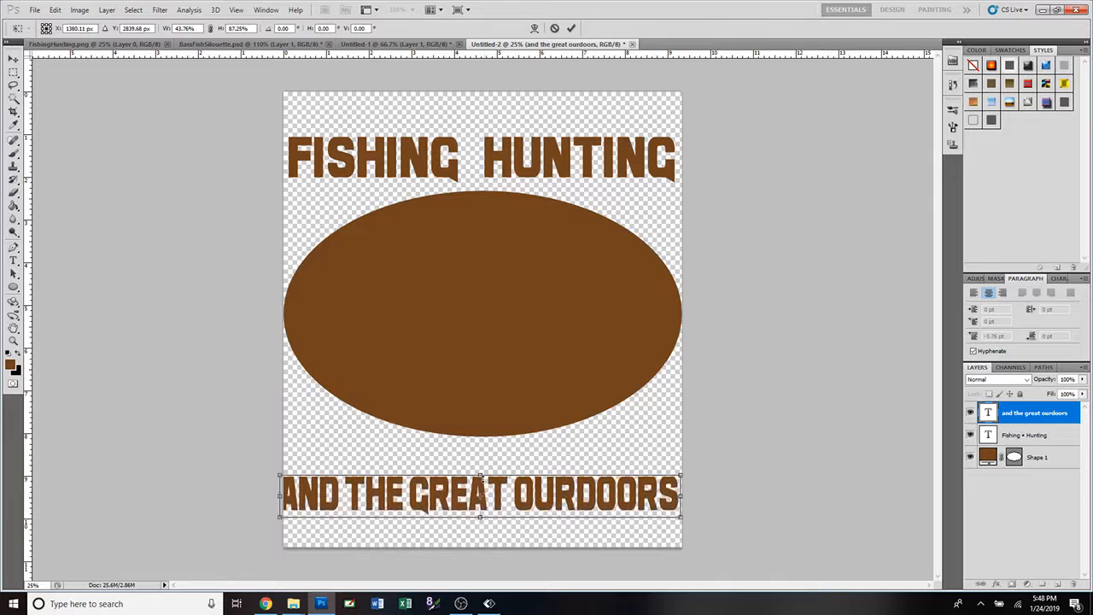
pyautogui.moveTo(480, 475); pyautogui.dragTo(480, 459)
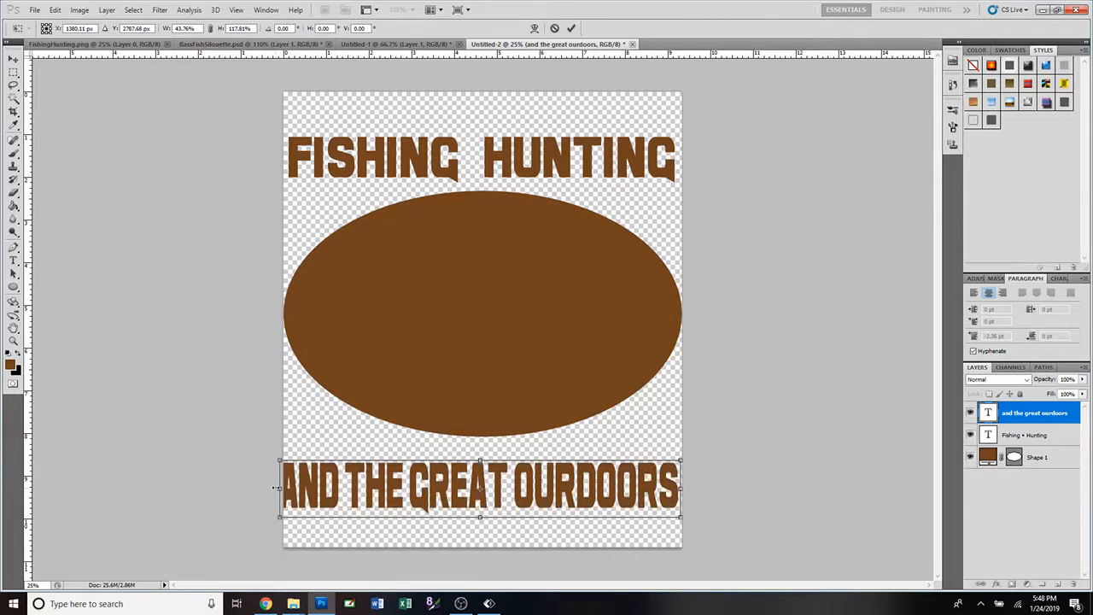
pyautogui.moveTo(277, 488); pyautogui.dragTo(287, 488)
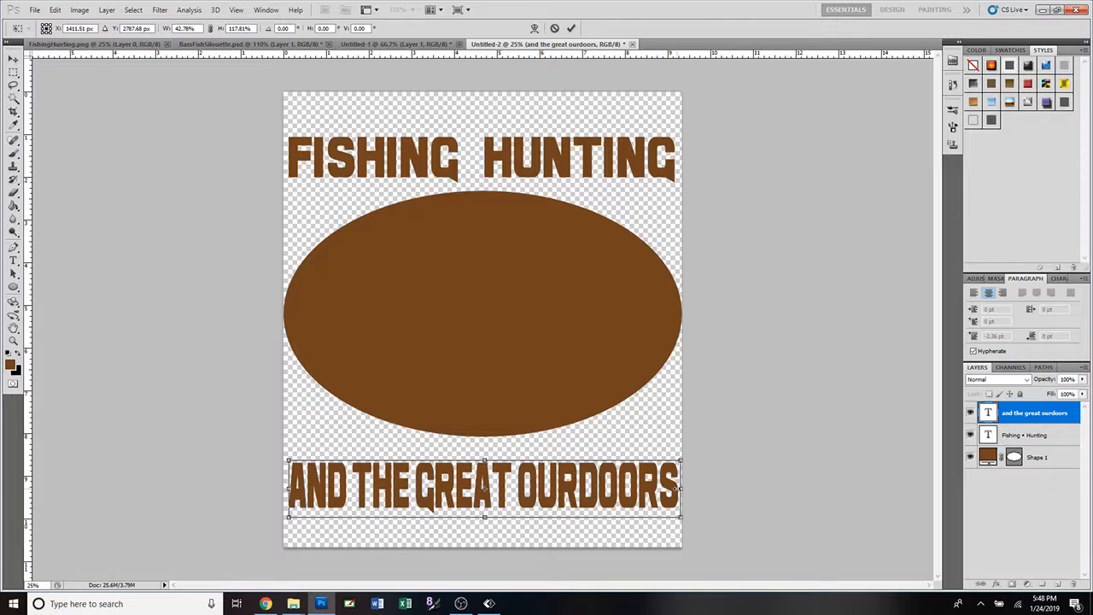
pyautogui.moveTo(482, 487); pyautogui.dragTo(486, 471)
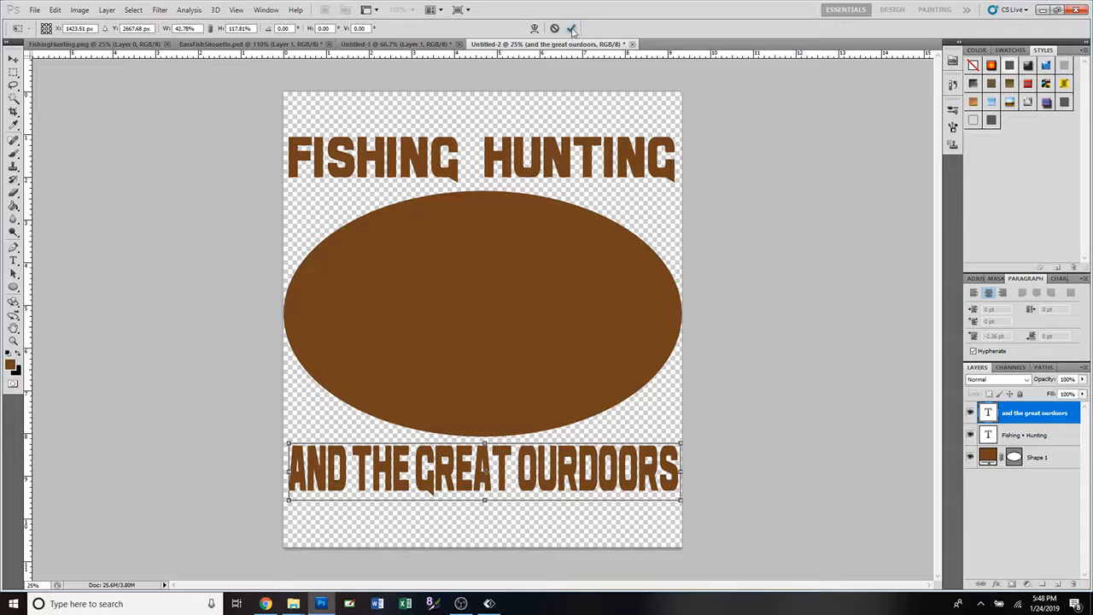
pyautogui.click(571, 28)
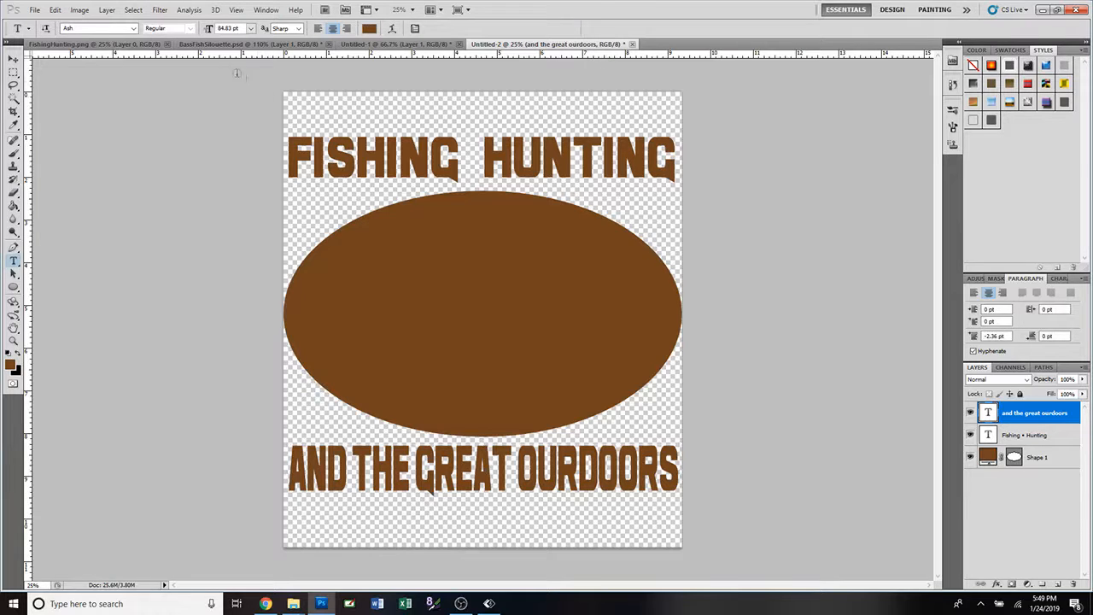
# In BassFishSilouette.psd, select the white belly area with the Magic Wand, delete it, and deselect
pyautogui.click(227, 44)
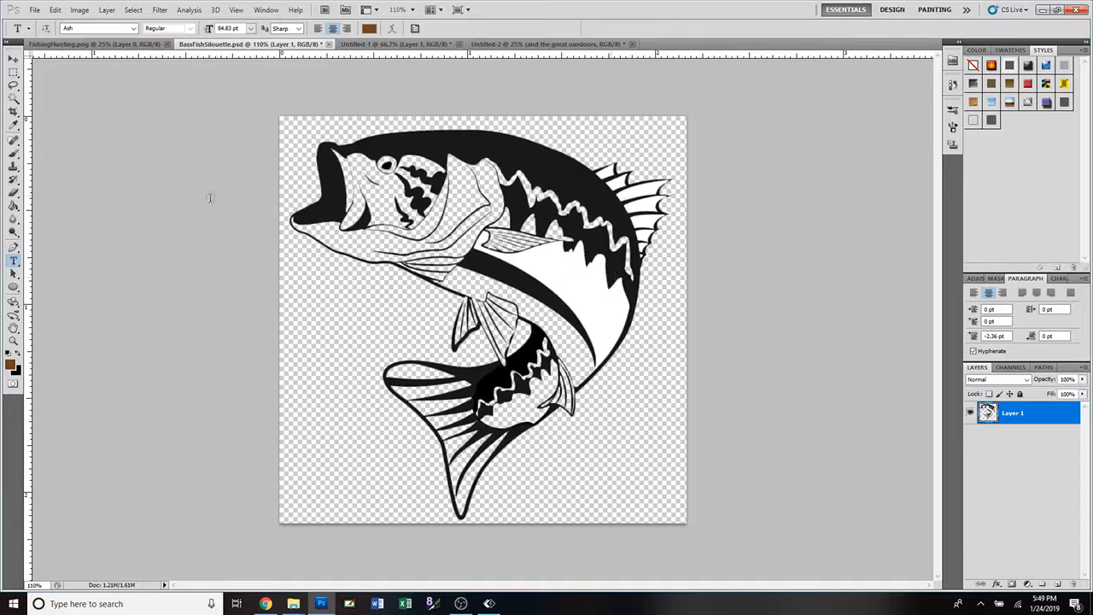
pyautogui.click(13, 101)
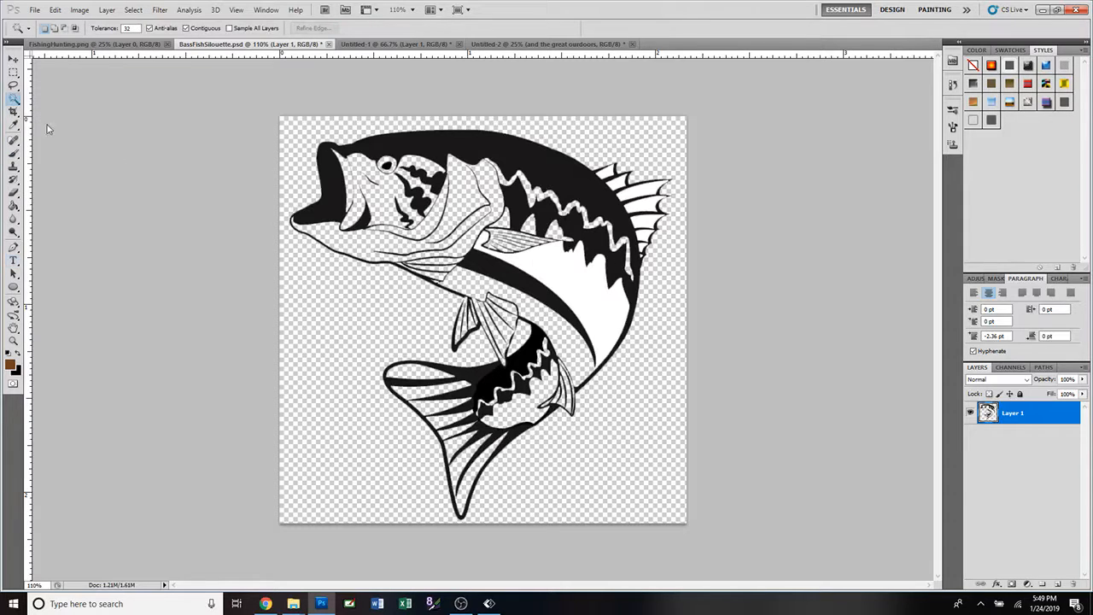
pyautogui.click(578, 291)
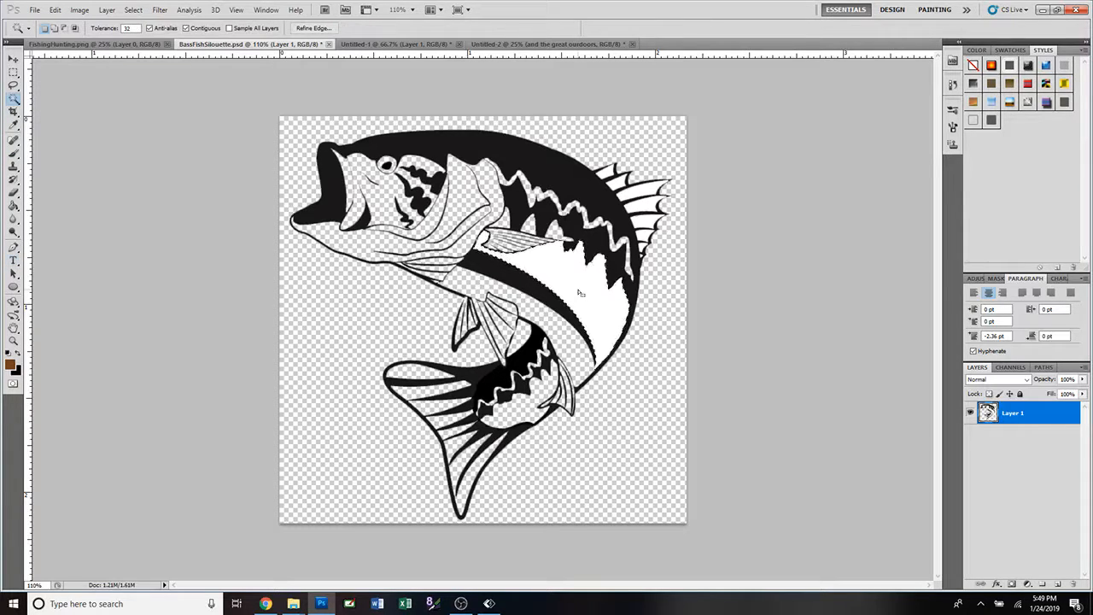
pyautogui.press('Delete')
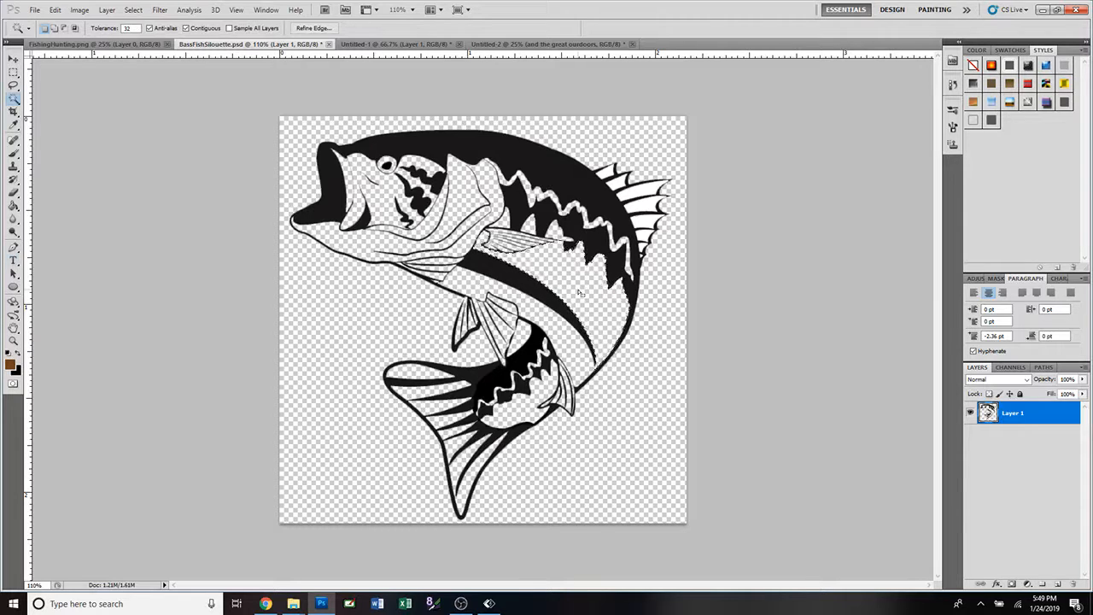
pyautogui.hotkey('ctrl', 'd')
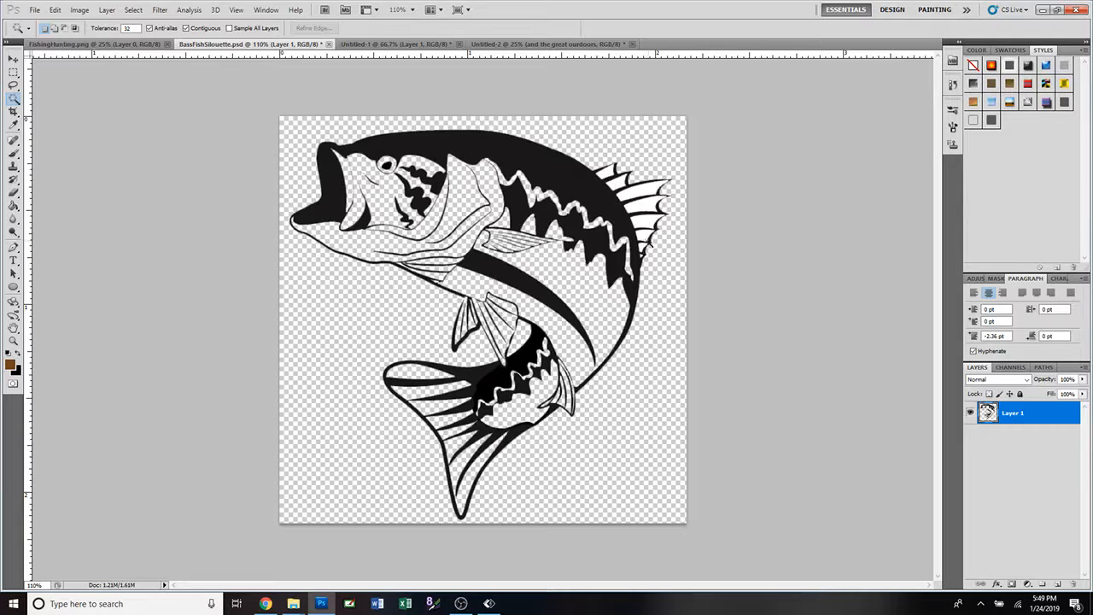
# Select all the white segments of the bass's dorsal fin with the Magic Wand, delete them, and deselect
pyautogui.click(607, 177)
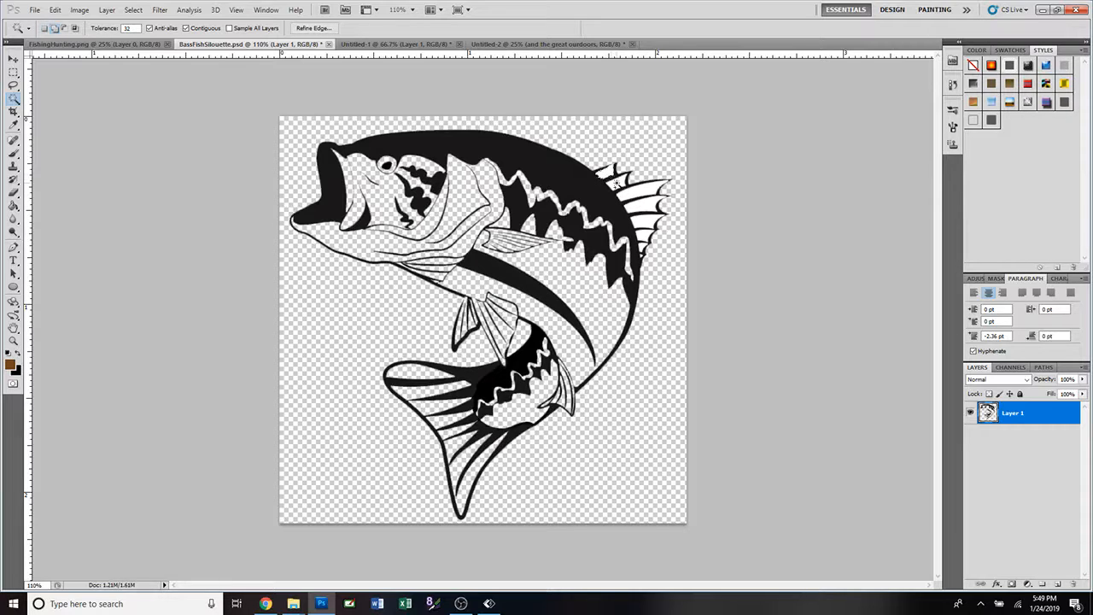
pyautogui.click(618, 183)
pyautogui.click(634, 192)
pyautogui.keyDown('shift'); pyautogui.click(644, 207); pyautogui.keyUp('shift')
pyautogui.keyDown('shift'); pyautogui.click(646, 221); pyautogui.keyUp('shift')
pyautogui.keyDown('shift'); pyautogui.click(643, 234); pyautogui.keyUp('shift')
pyautogui.keyDown('shift'); pyautogui.click(641, 247); pyautogui.keyUp('shift')
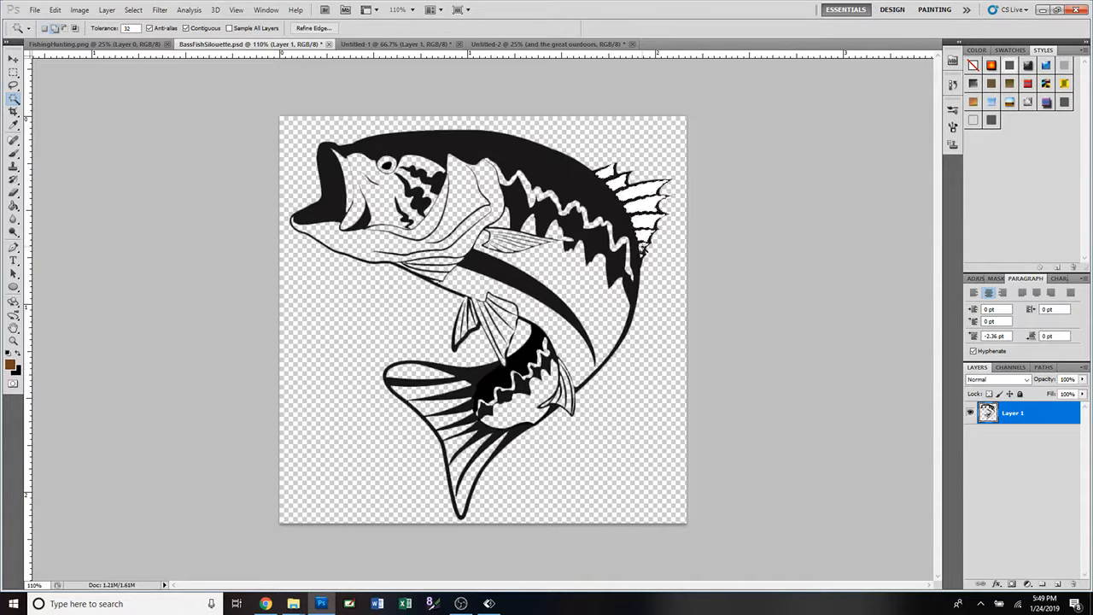
pyautogui.keyDown('shift'); pyautogui.click(642, 253); pyautogui.keyUp('shift')
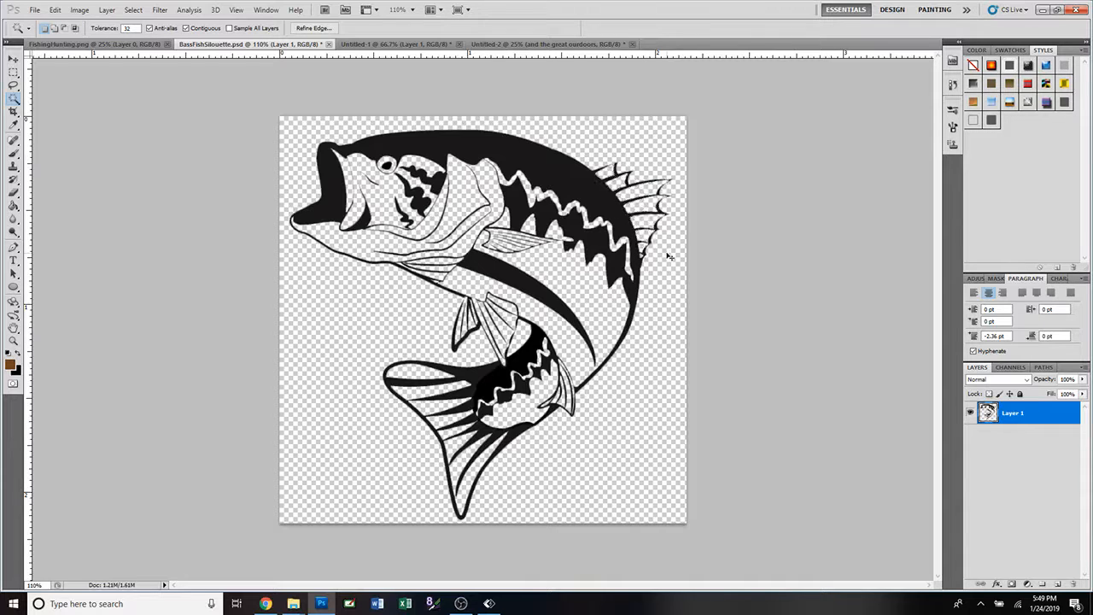
pyautogui.hotkey('ctrl', 'd')
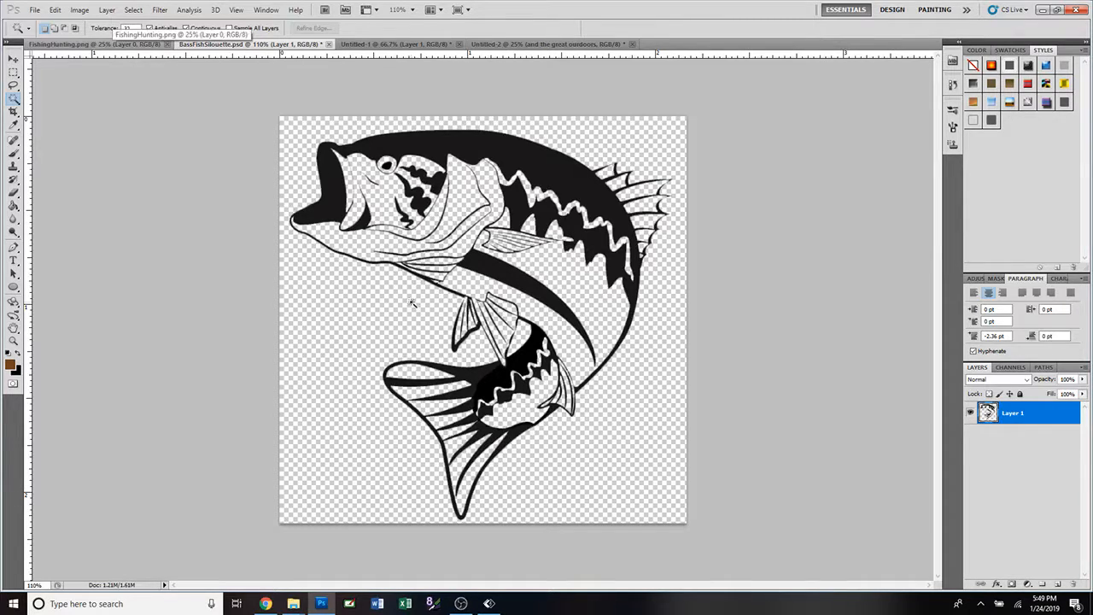
# Flip the bass canvas horizontally and copy the fish onto the brown ellipse in the Untitled-2 document
pyautogui.click(81, 12)
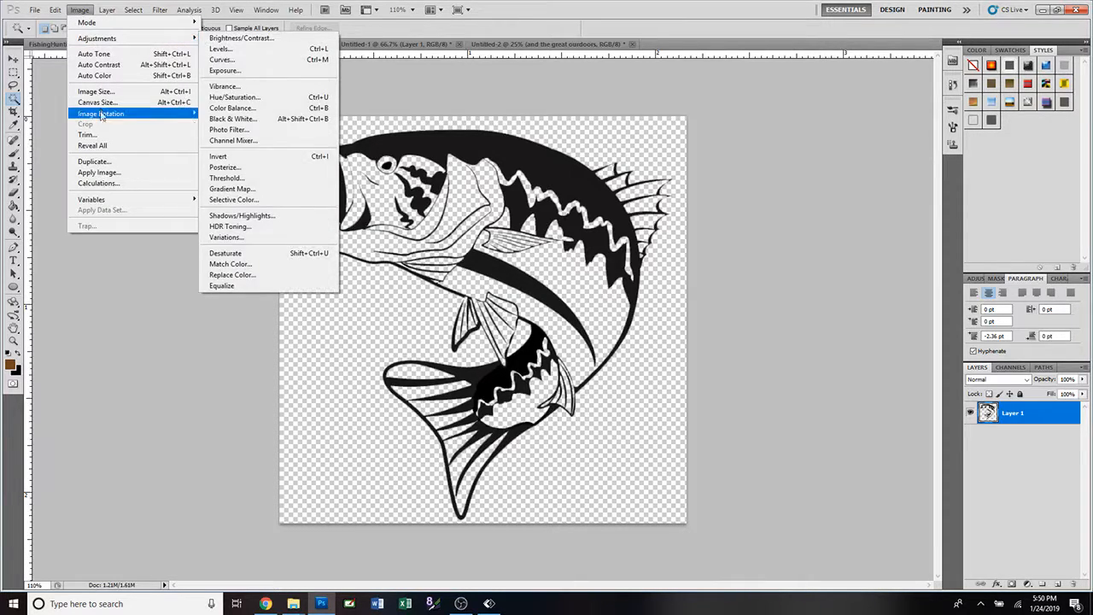
pyautogui.moveTo(101, 115)
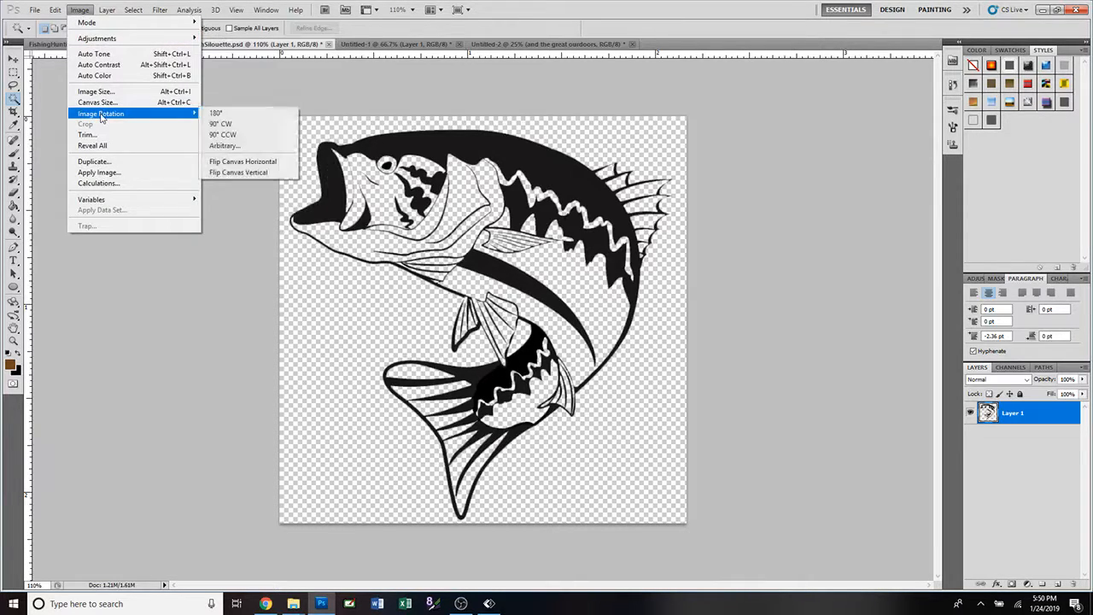
pyautogui.click(225, 162)
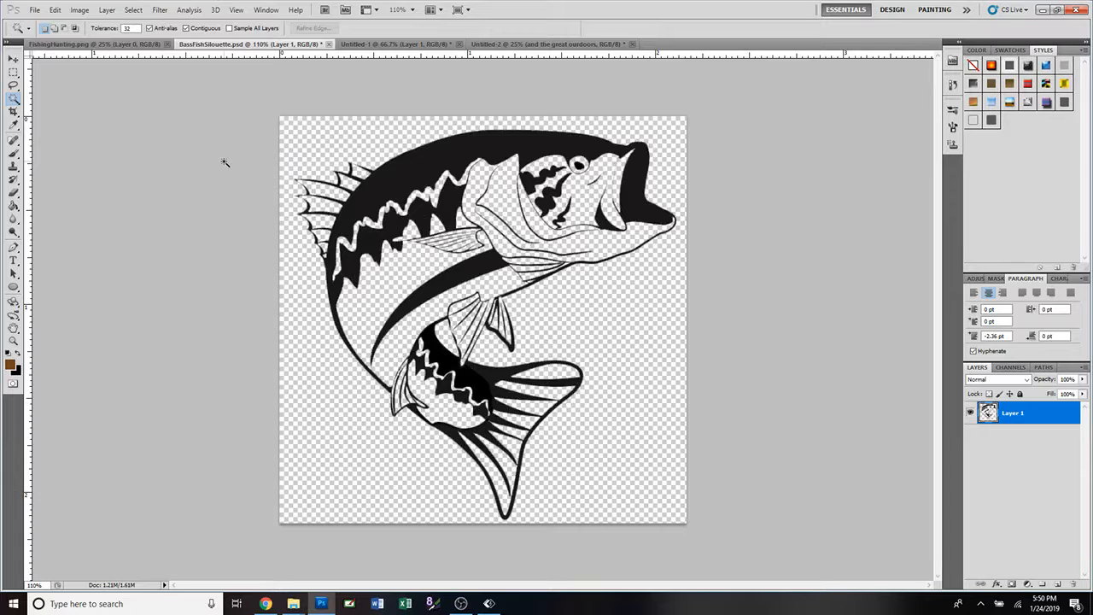
pyautogui.click(14, 59)
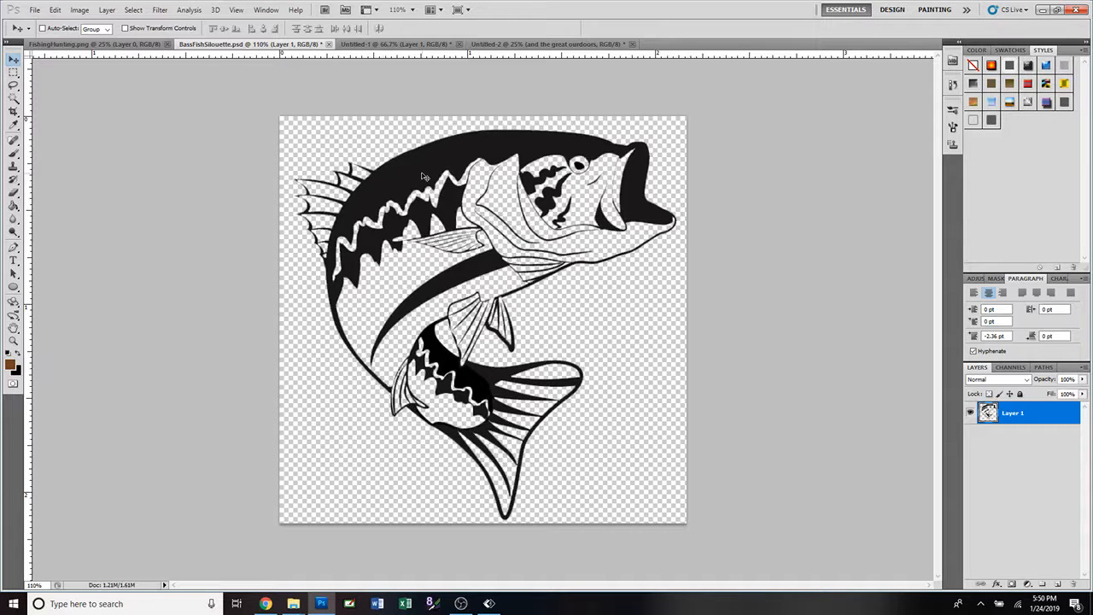
pyautogui.moveTo(421, 176); pyautogui.dragTo(413, 299)
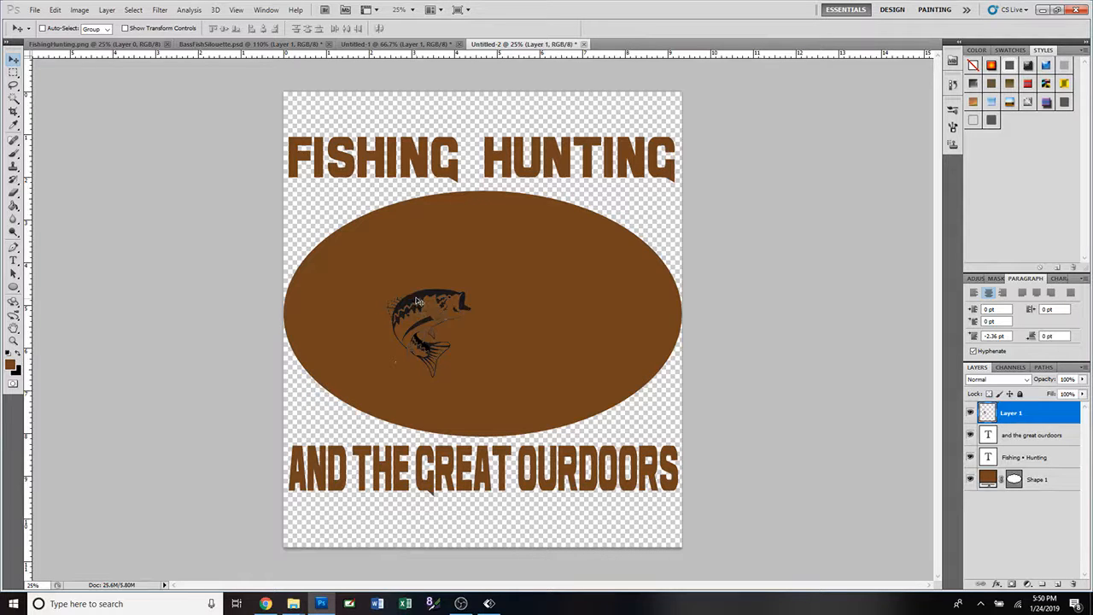
# Scale the bass proportionally to about 217%, position it in the left half of the ellipse, and apply the transform
pyautogui.hotkey('ctrl', 't')
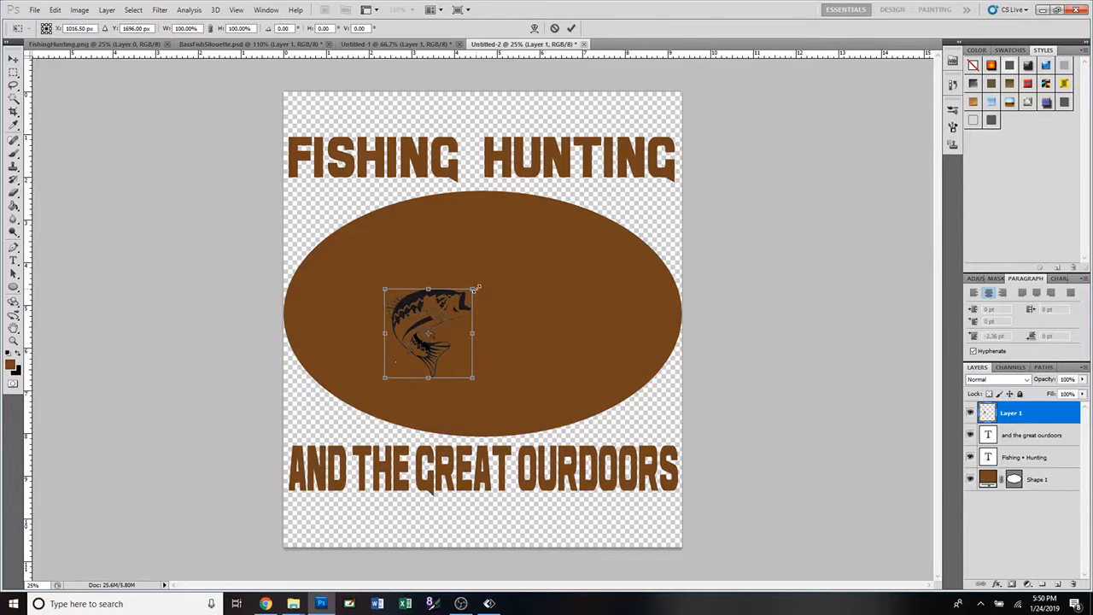
pyautogui.moveTo(474, 289); pyautogui.dragTo(553, 204)
pyautogui.moveTo(476, 241); pyautogui.dragTo(409, 272)
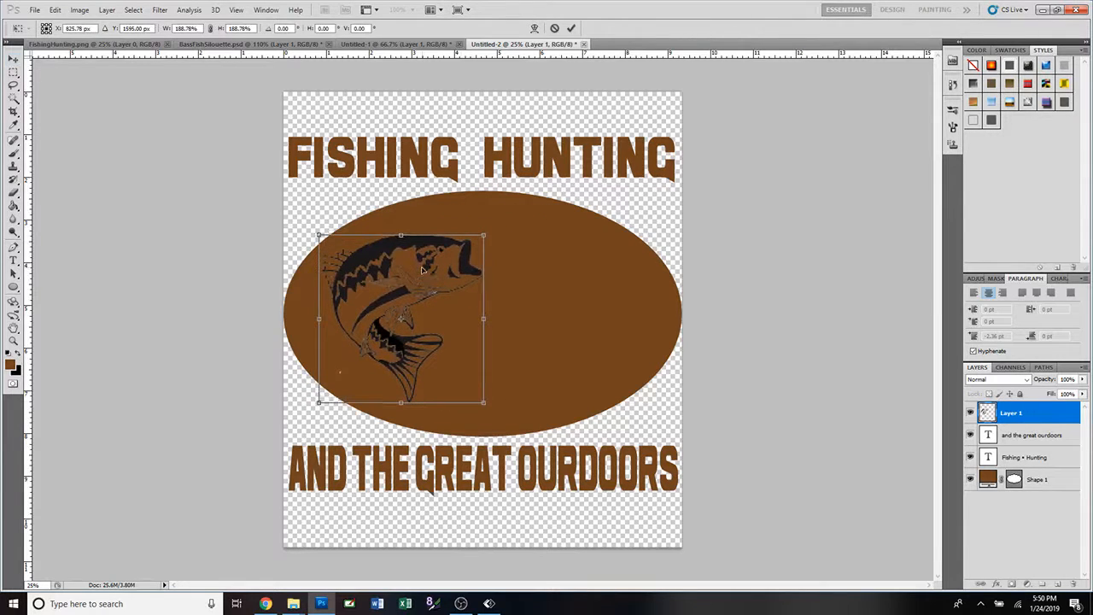
pyautogui.moveTo(486, 233); pyautogui.dragTo(509, 217)
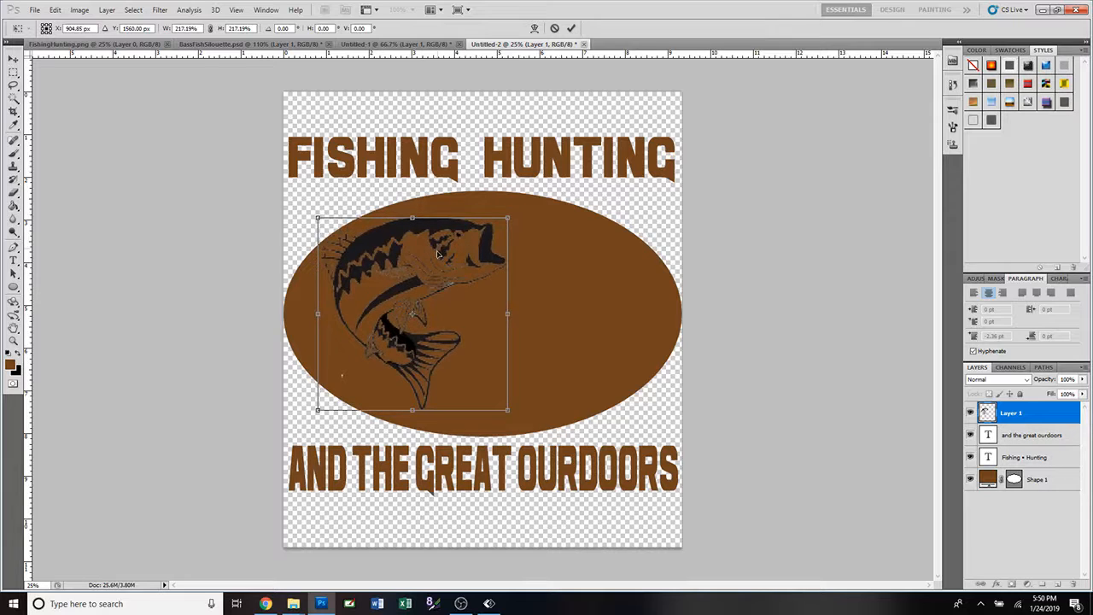
pyautogui.moveTo(439, 249); pyautogui.dragTo(437, 259)
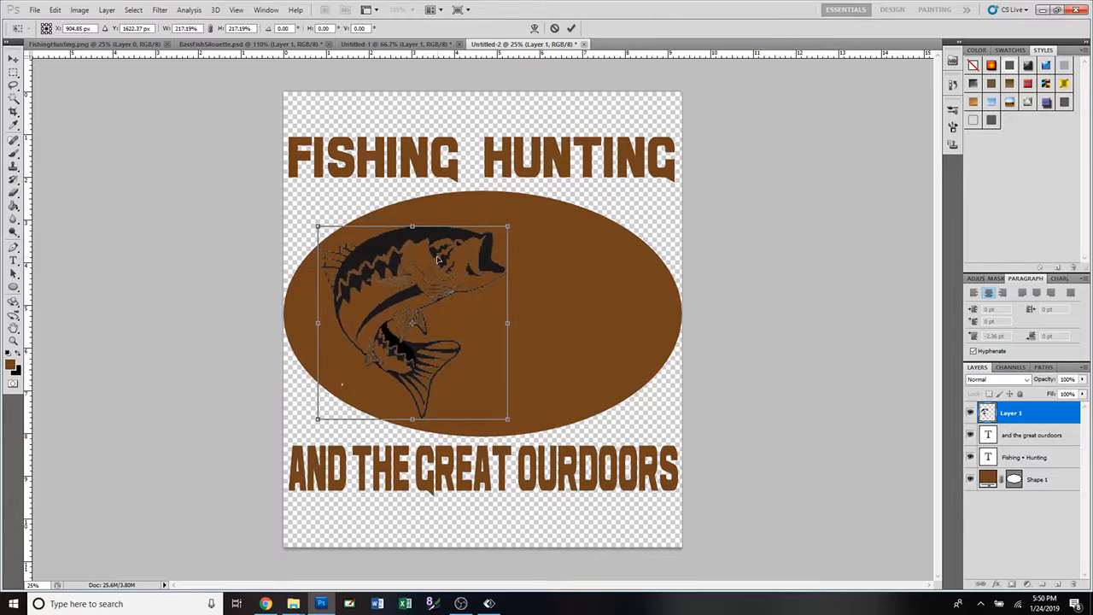
pyautogui.click(571, 29)
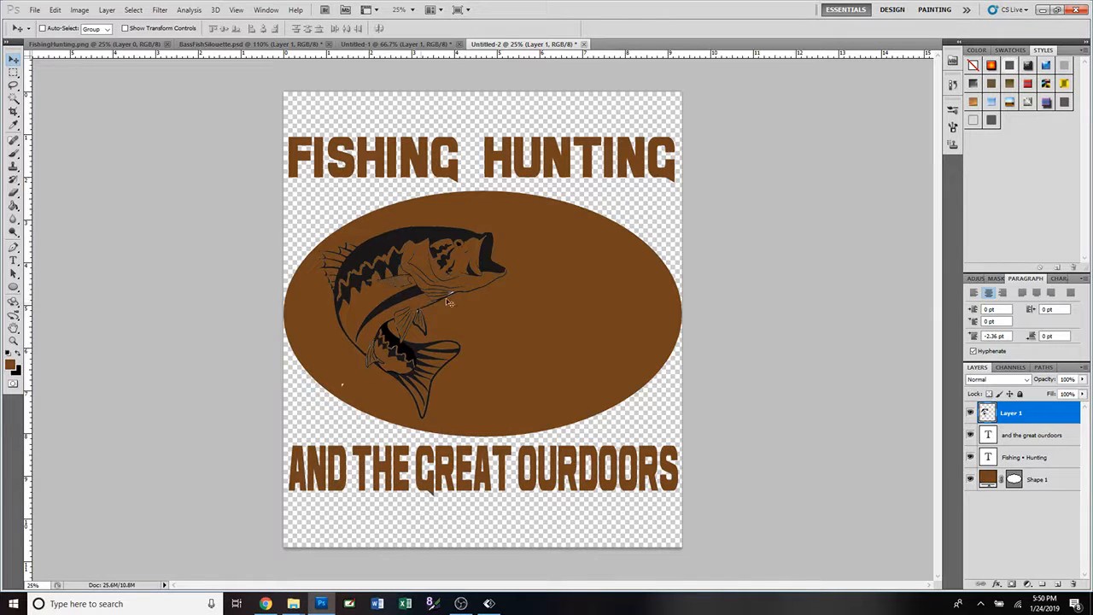
# Remove the leftover white patch at the fin tip under the bass's jaw with the Magic Wand and deselect
pyautogui.scroll(10, 479, 308)
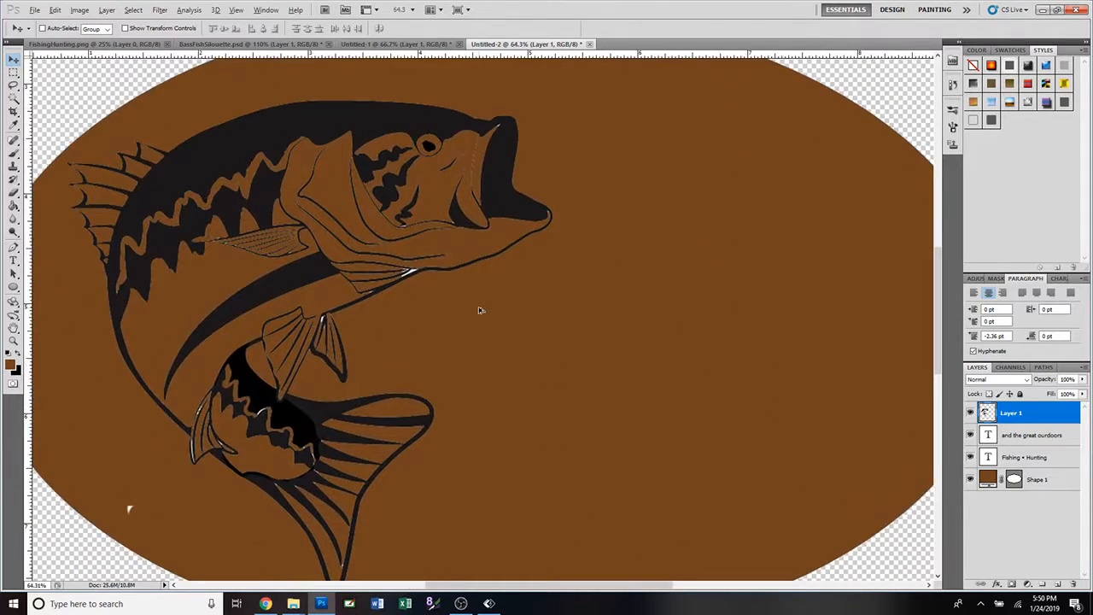
pyautogui.scroll(5, 479, 309)
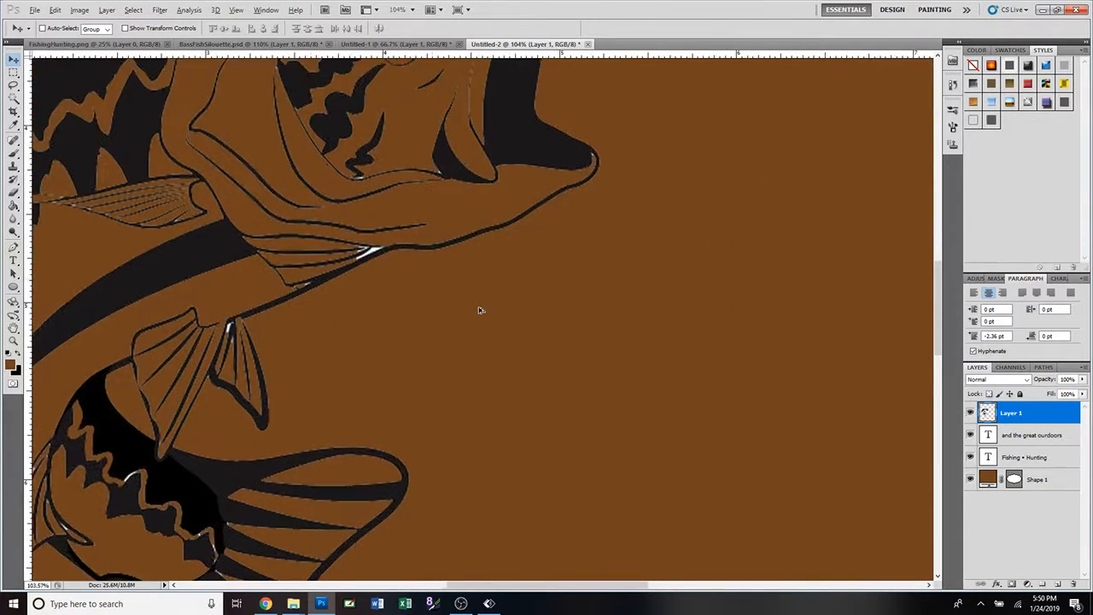
pyautogui.click(14, 99)
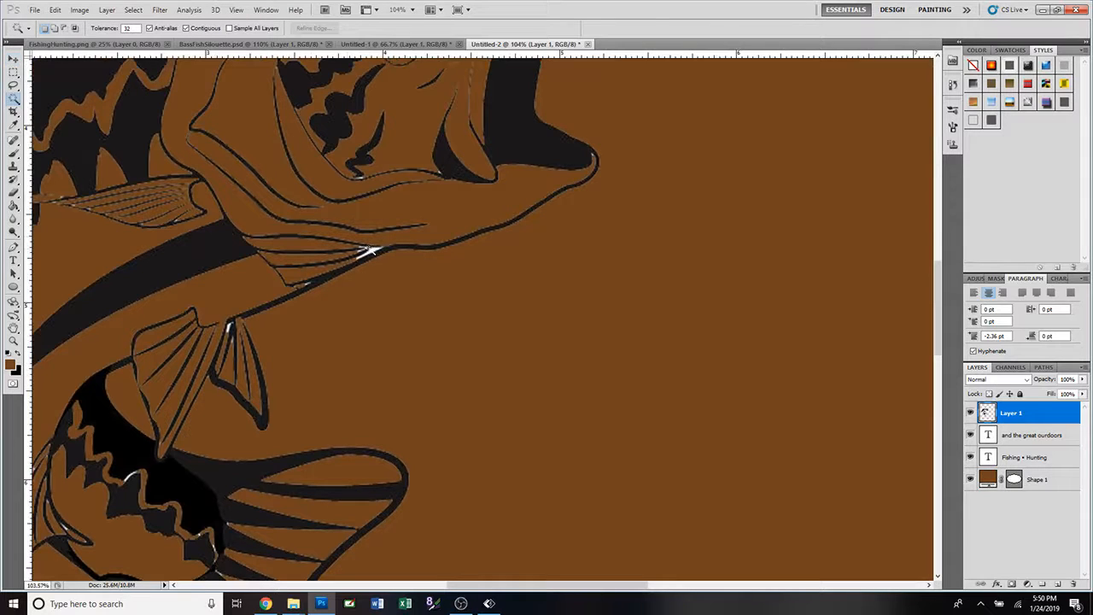
pyautogui.click(371, 253)
pyautogui.click(395, 250)
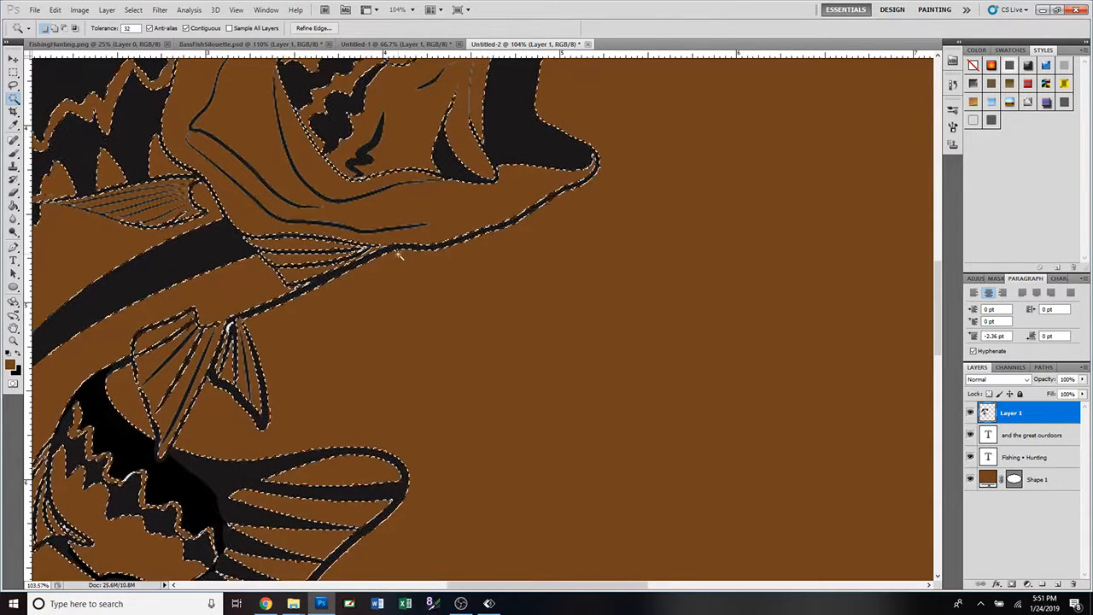
pyautogui.hotkey('ctrl', 'd')
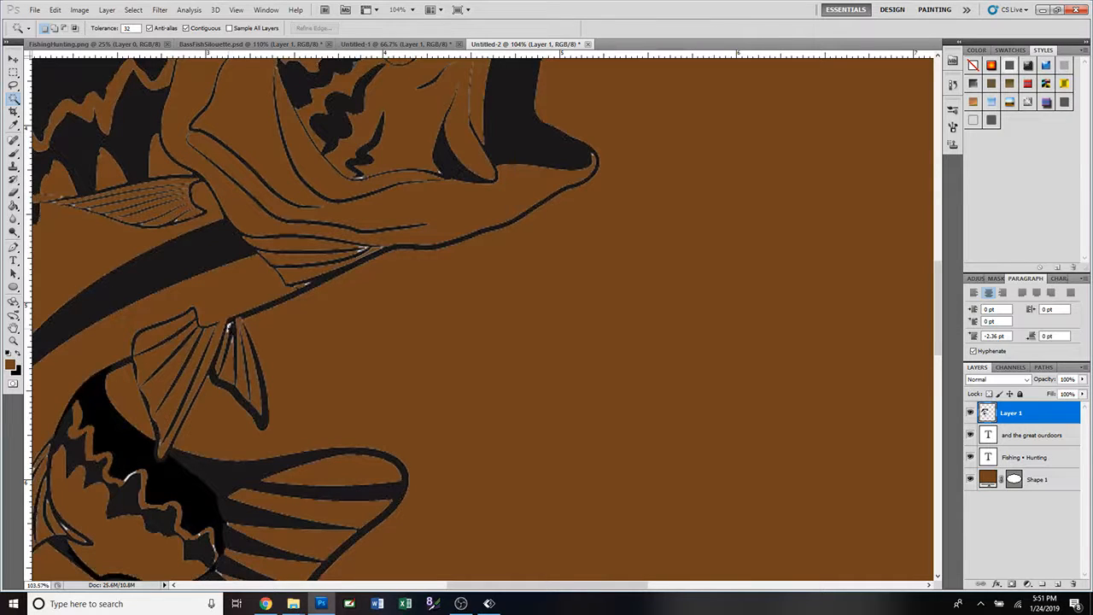
# Remove the leftover white patch at the base of the bass's lower fin with the Magic Wand and deselect
pyautogui.click(229, 326)
pyautogui.hotkey('ctrl', 'd')
pyautogui.scroll(-5, 402, 328)
pyautogui.scroll(-1, 402, 328)
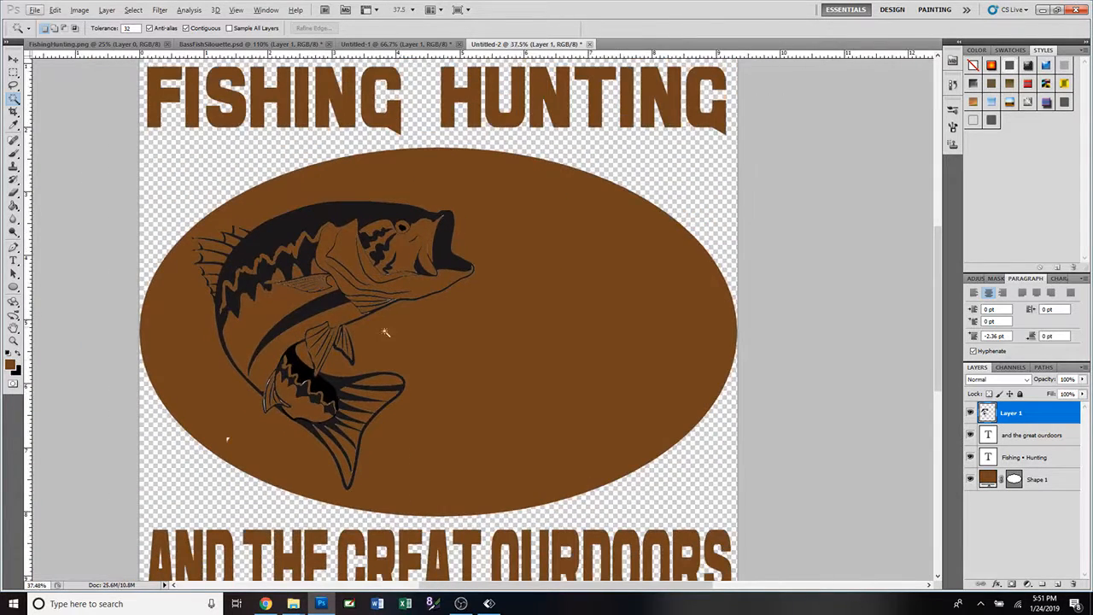
pyautogui.click(298, 419)
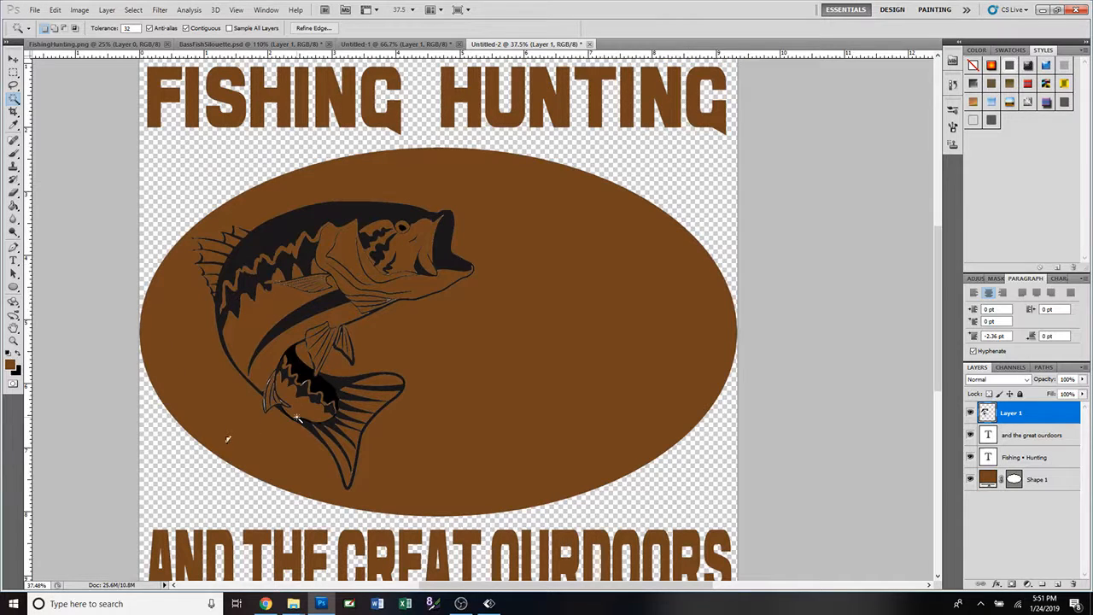
pyautogui.hotkey('ctrl', 'd')
# Copy the deer silhouette from the Untitled-1 document onto the brown ellipse in Untitled-2
pyautogui.click(398, 44)
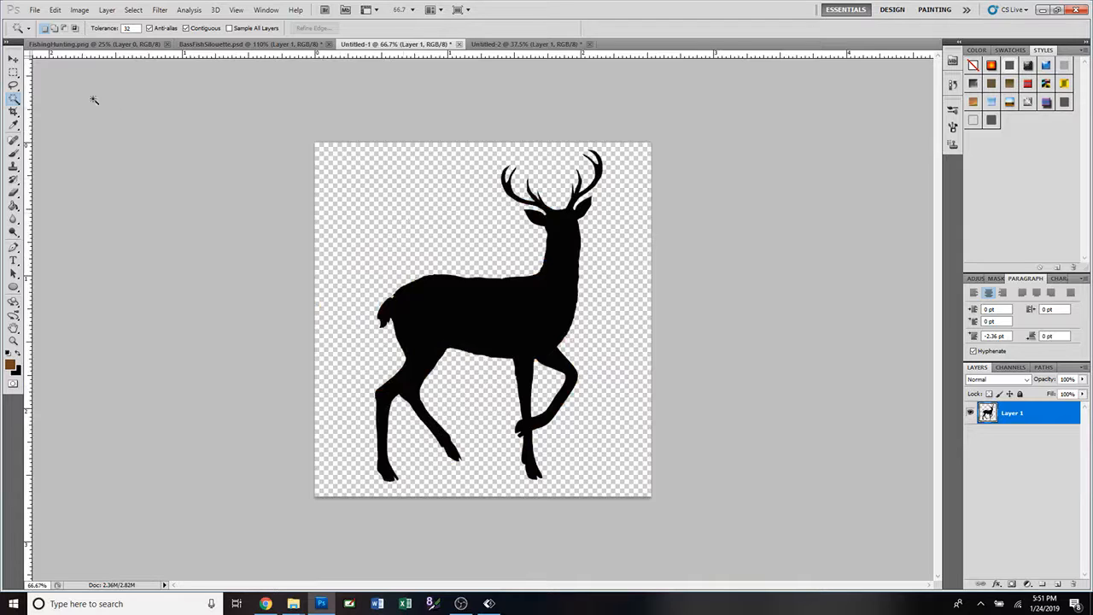
pyautogui.click(13, 59)
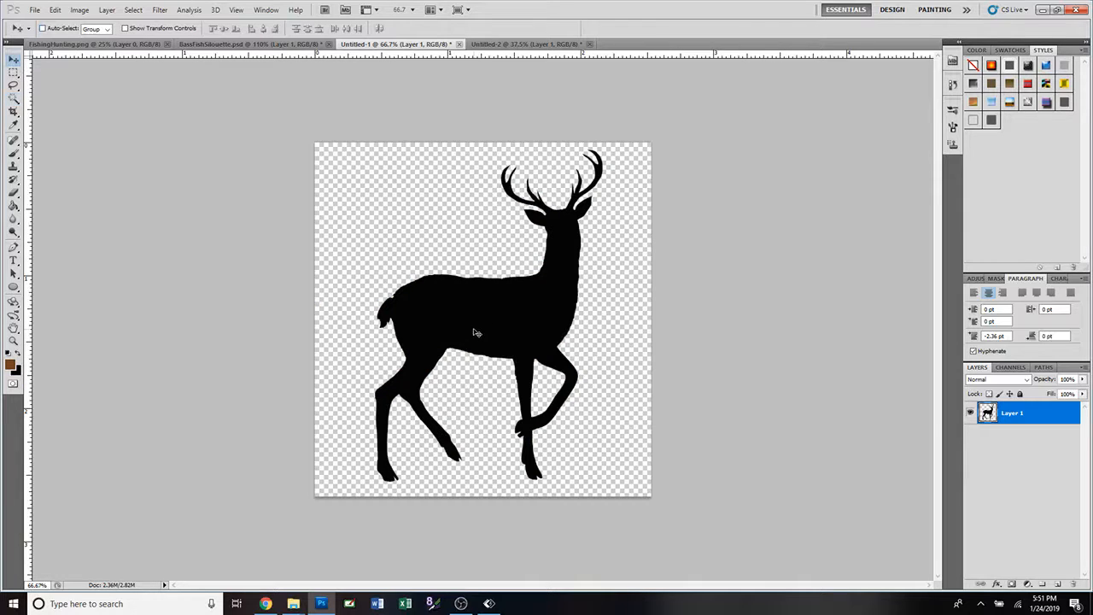
pyautogui.moveTo(484, 331); pyautogui.dragTo(275, 49)
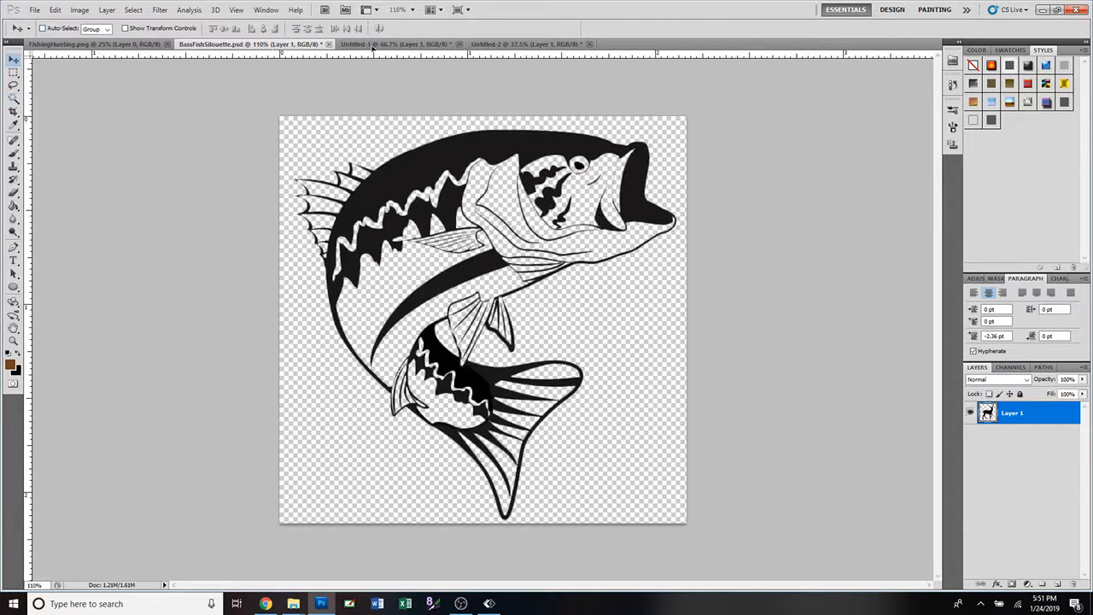
pyautogui.moveTo(506, 51); pyautogui.dragTo(552, 357)
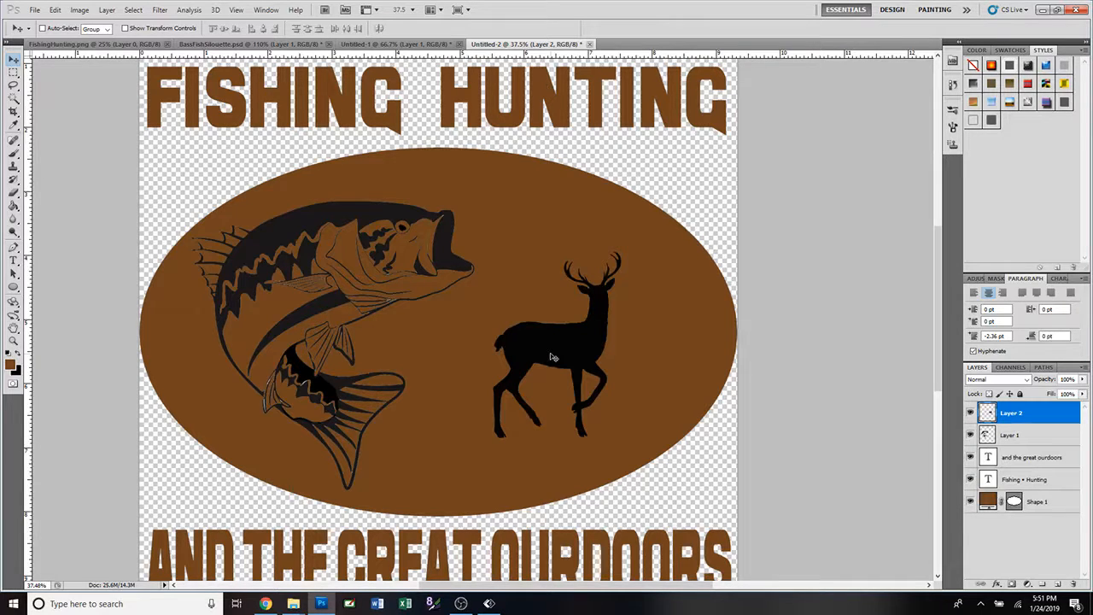
# Scale the deer proportionally to about 171%, position it beside the bass with antlers overlapping the ellipse's upper edge, and apply the transform
pyautogui.hotkey('ctrl', 't')
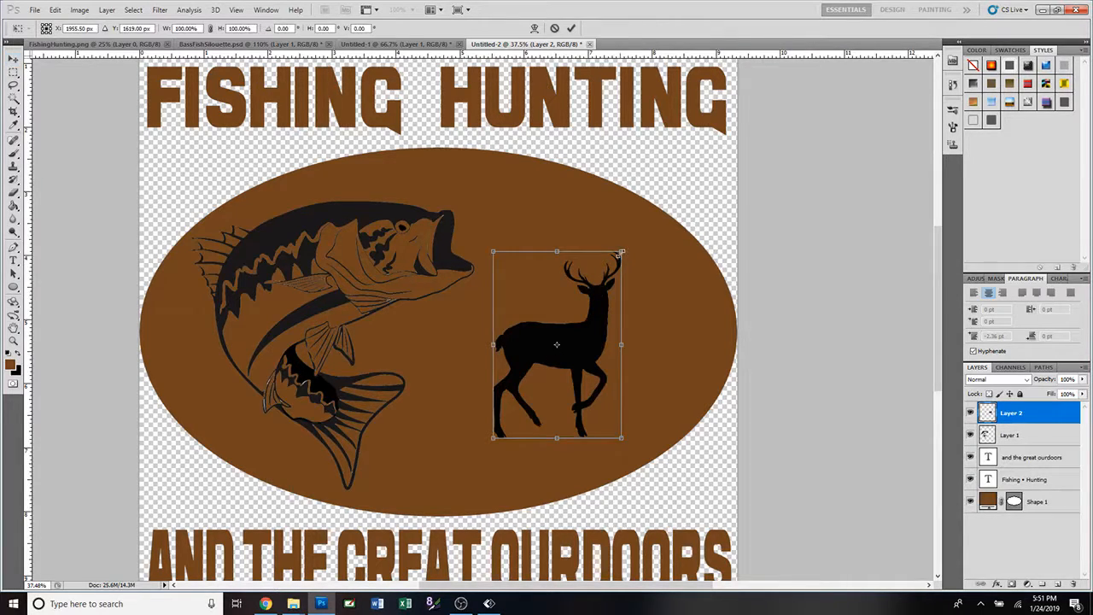
pyautogui.moveTo(621, 254); pyautogui.dragTo(709, 167)
pyautogui.moveTo(631, 295); pyautogui.dragTo(604, 327)
pyautogui.moveTo(665, 190); pyautogui.dragTo(692, 159)
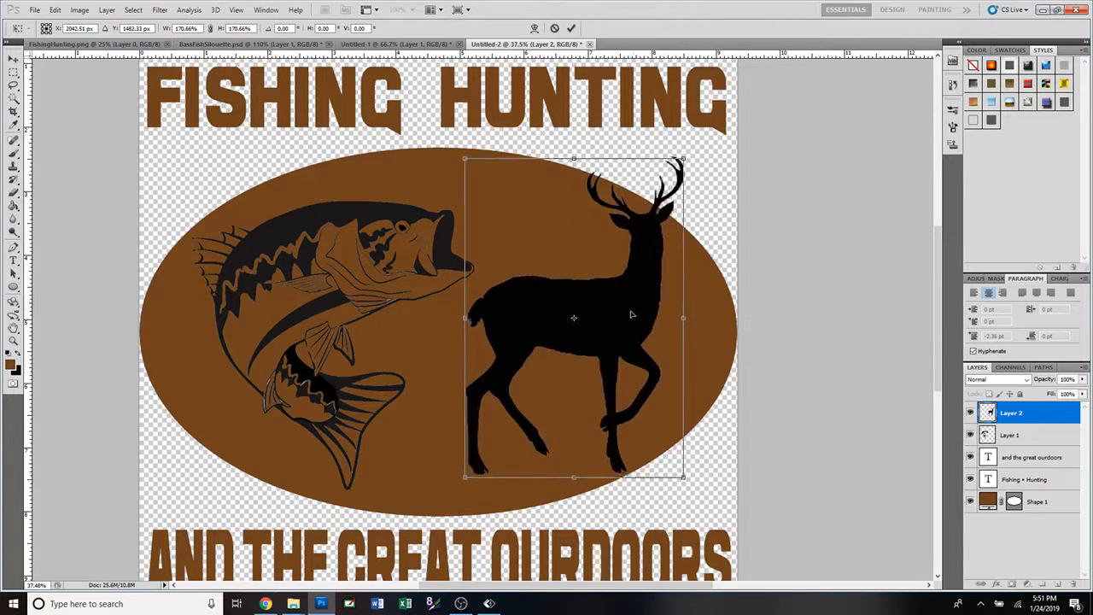
pyautogui.moveTo(633, 312); pyautogui.dragTo(614, 319)
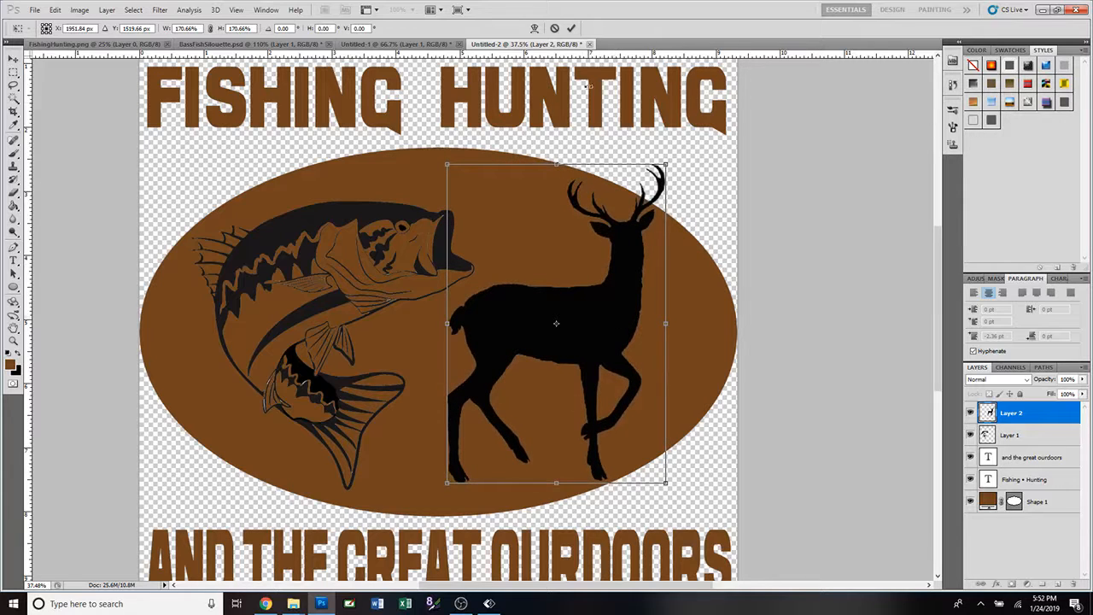
pyautogui.click(571, 28)
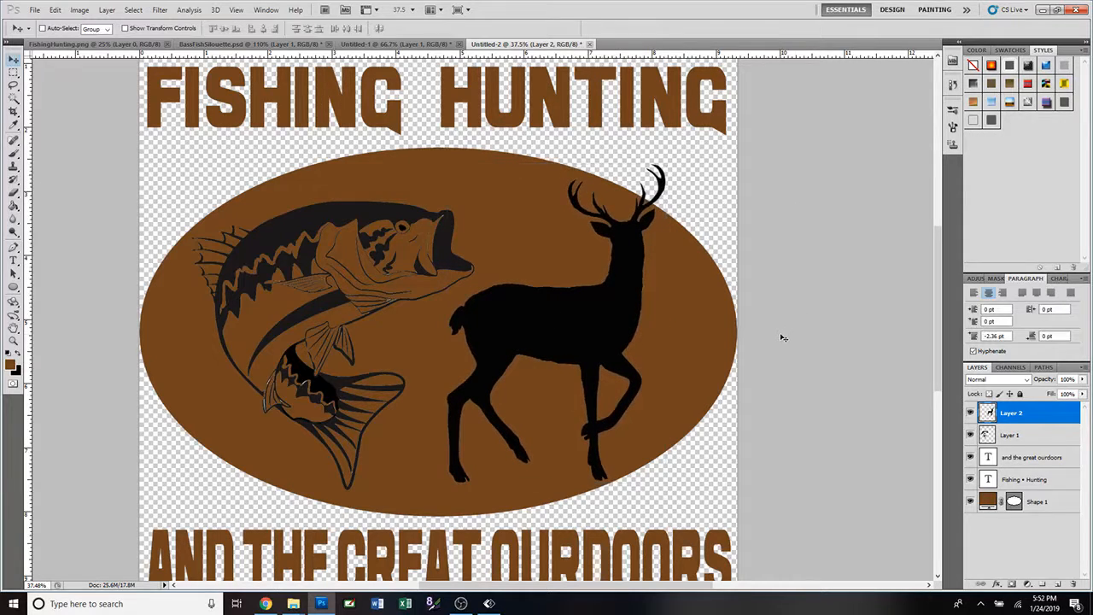
pyautogui.hotkey('ctrl', '0')
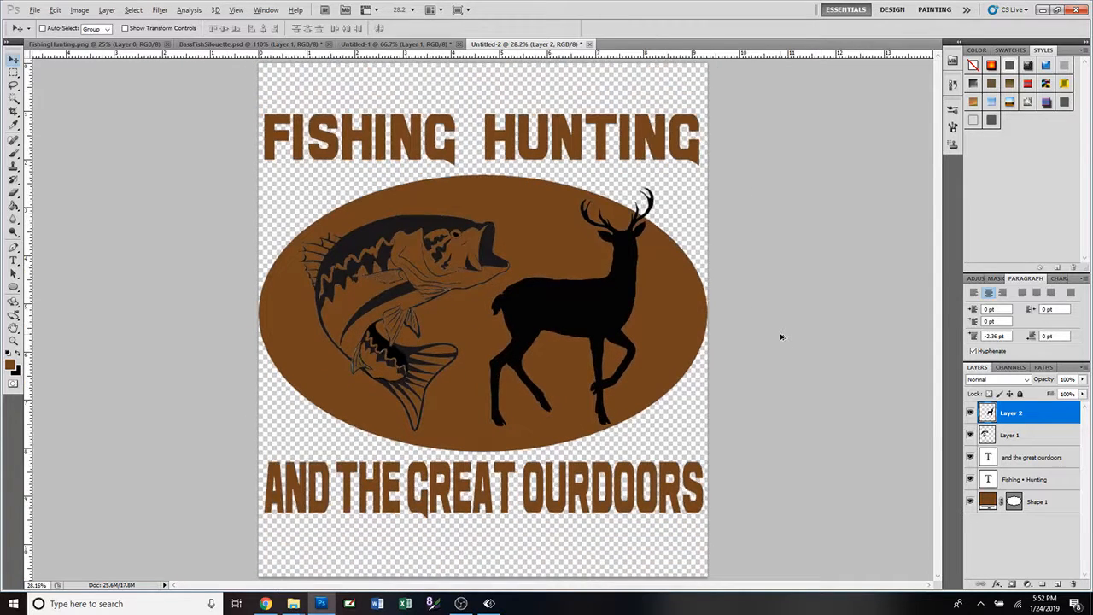
pyautogui.scroll(-1, 781, 336)
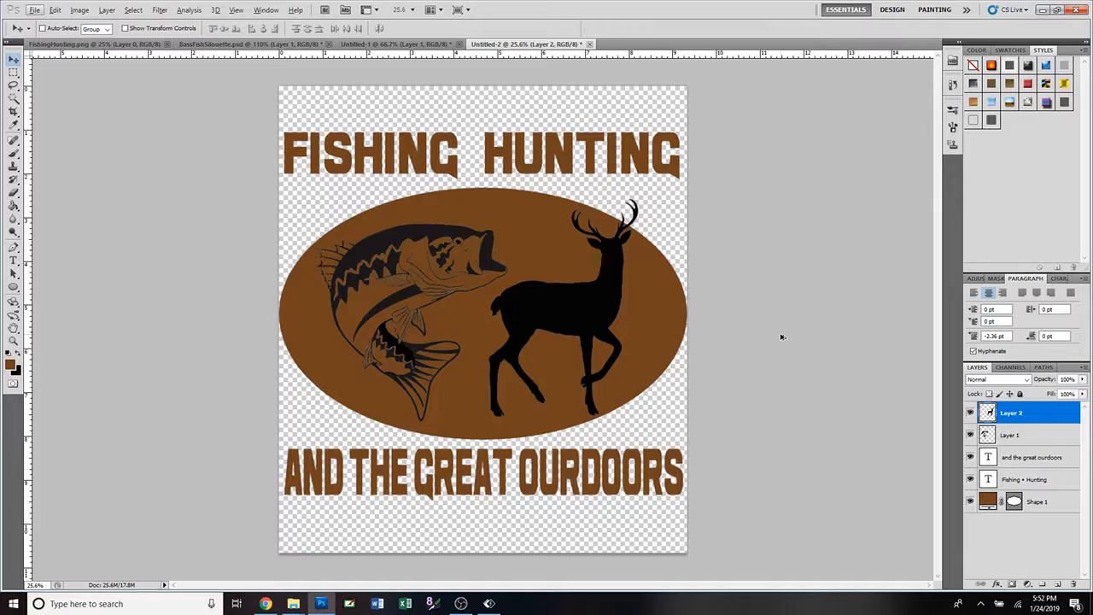
# Check the distressed texture in FishingHunting.png and examine the Brush tool presets available in Untitled-2
pyautogui.click(81, 47)
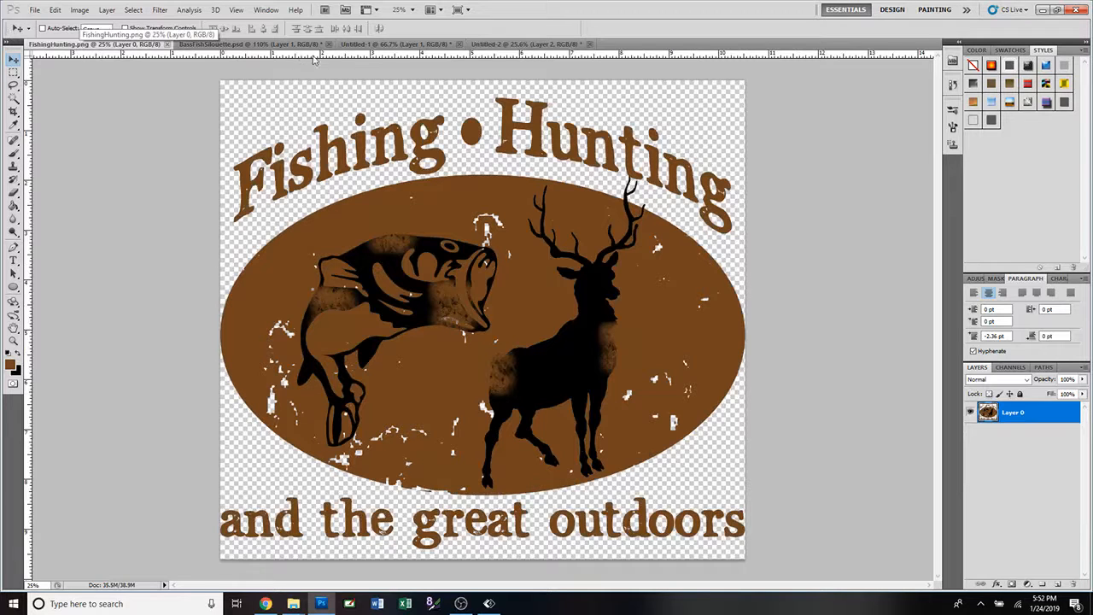
pyautogui.click(505, 45)
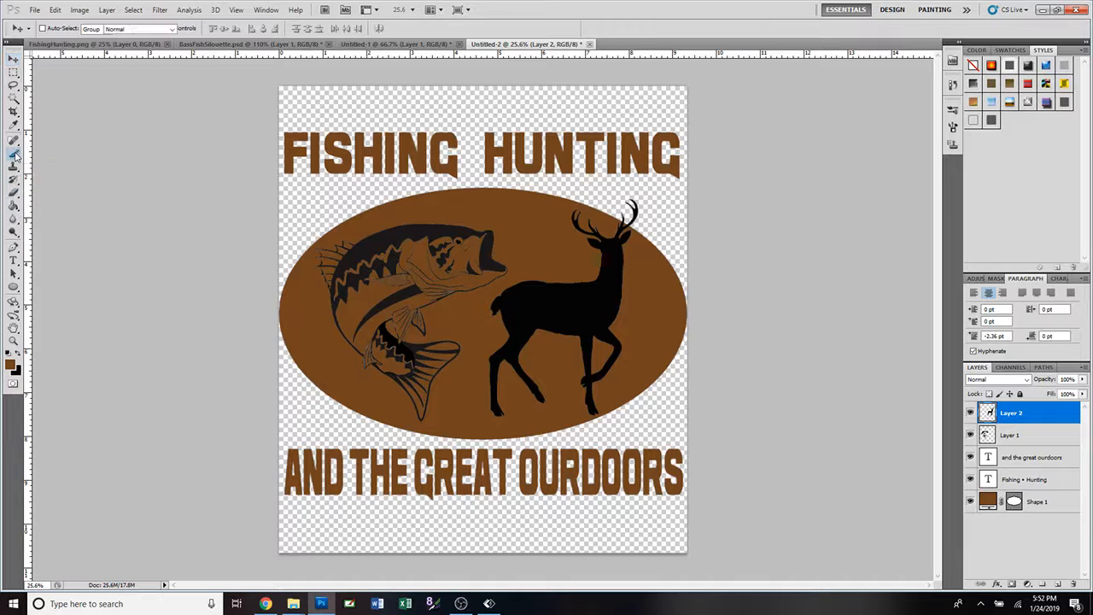
pyautogui.click(15, 154)
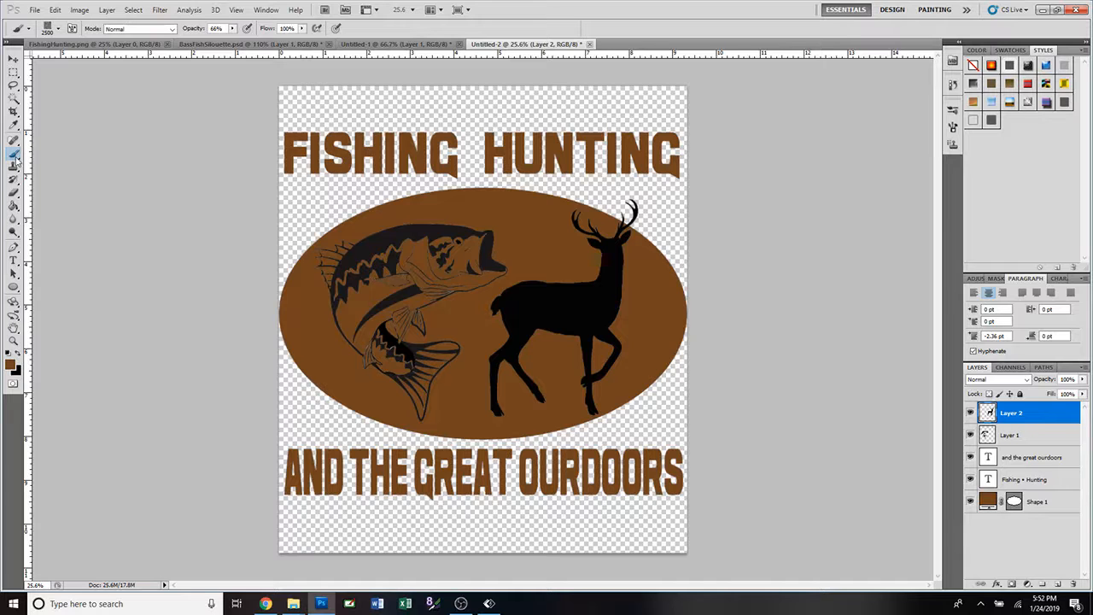
pyautogui.click(59, 30)
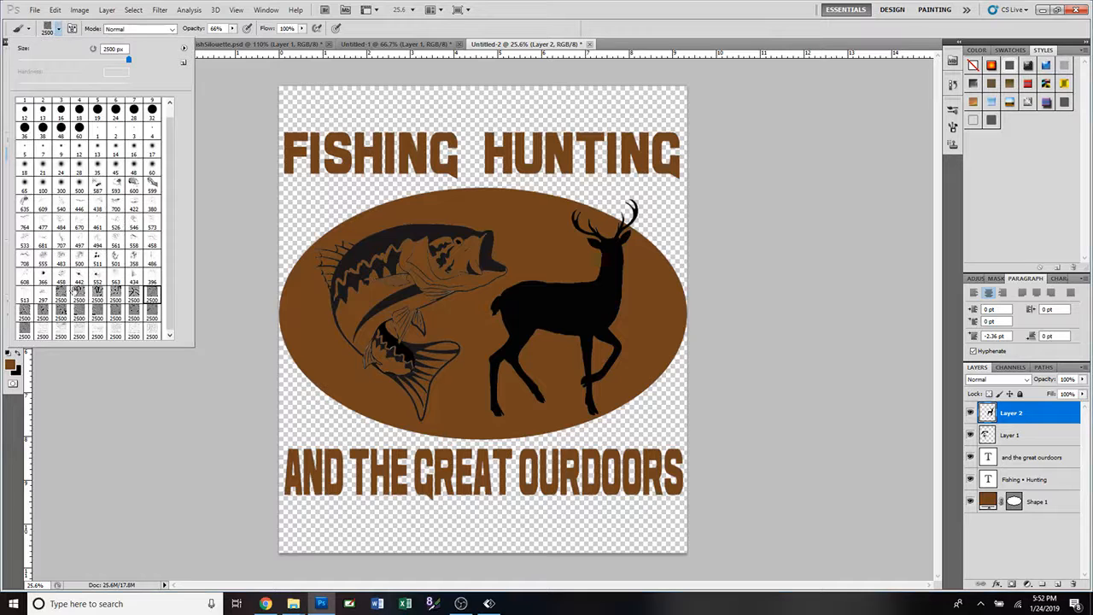
pyautogui.scroll(1, 173, 173)
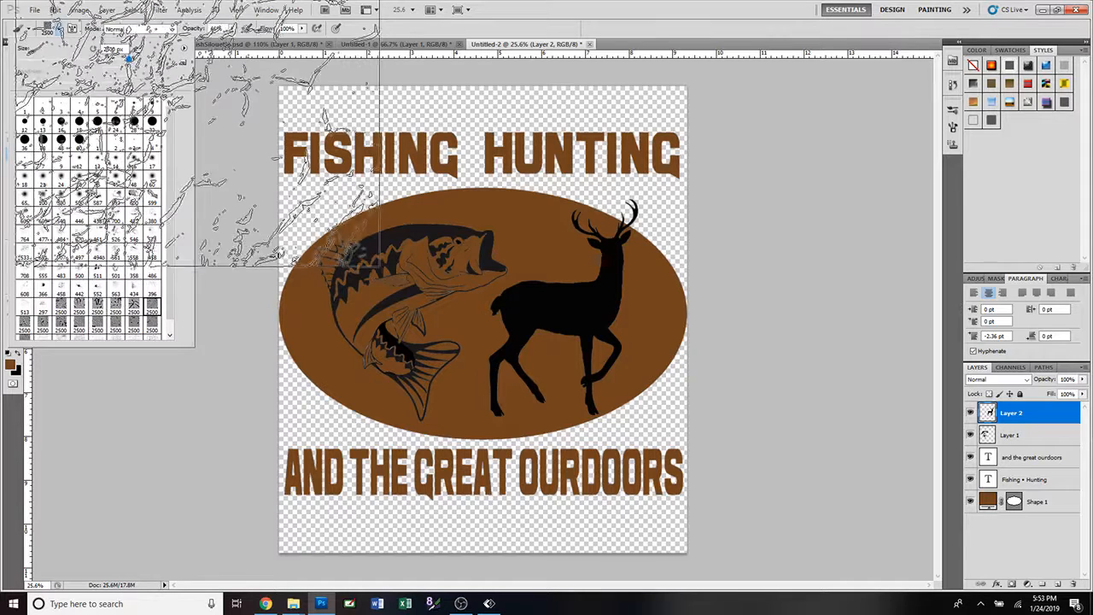
pyautogui.click(184, 51)
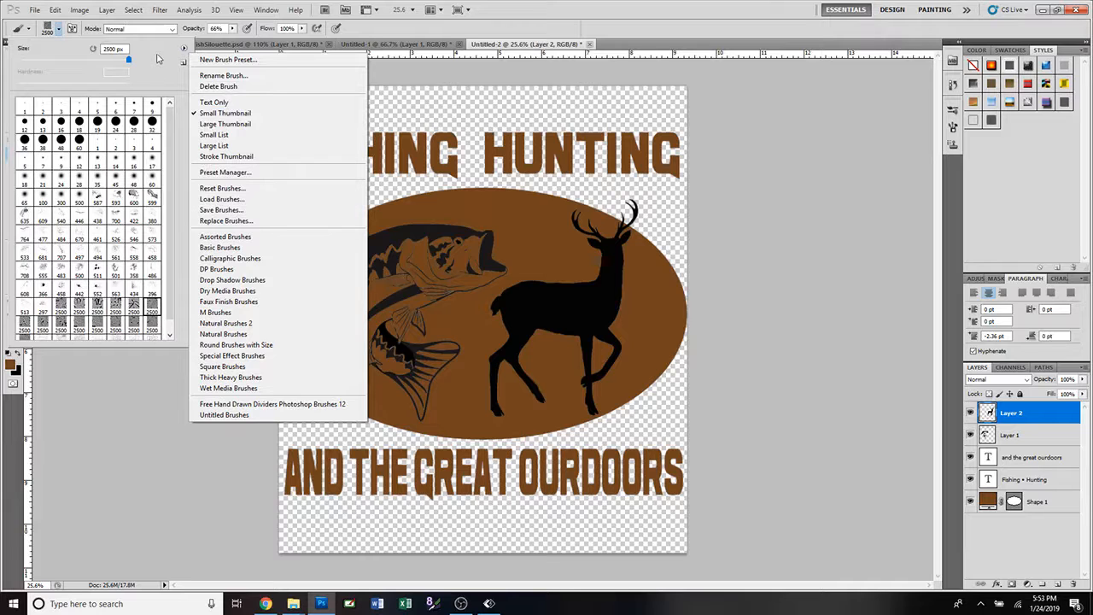
pyautogui.click(157, 58)
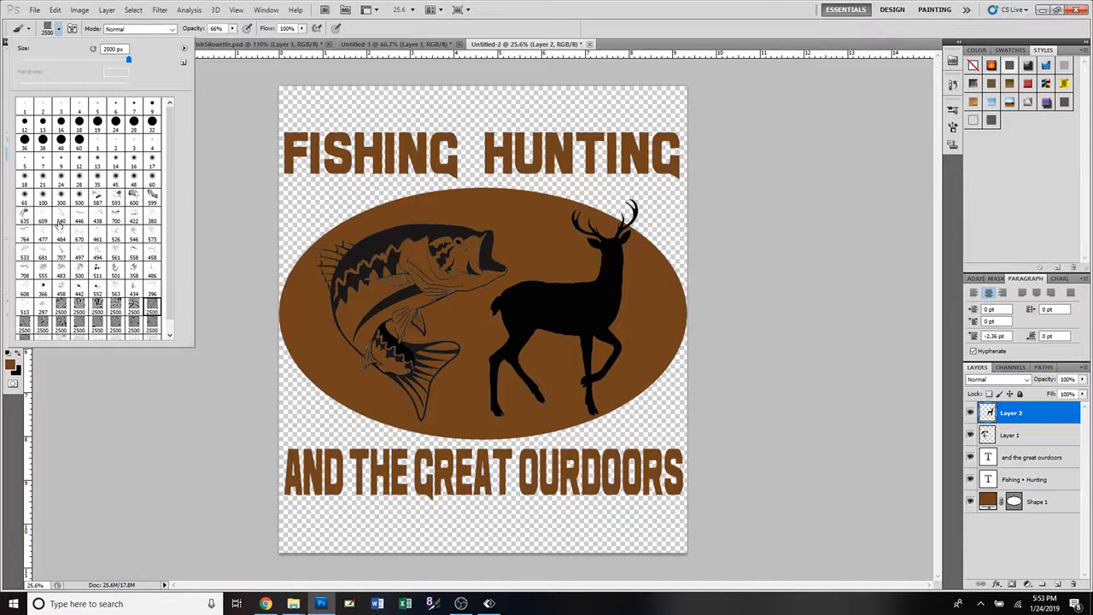
# Try several grunge brush presets and settle on the 484 px one for the Brush tool
pyautogui.click(116, 254)
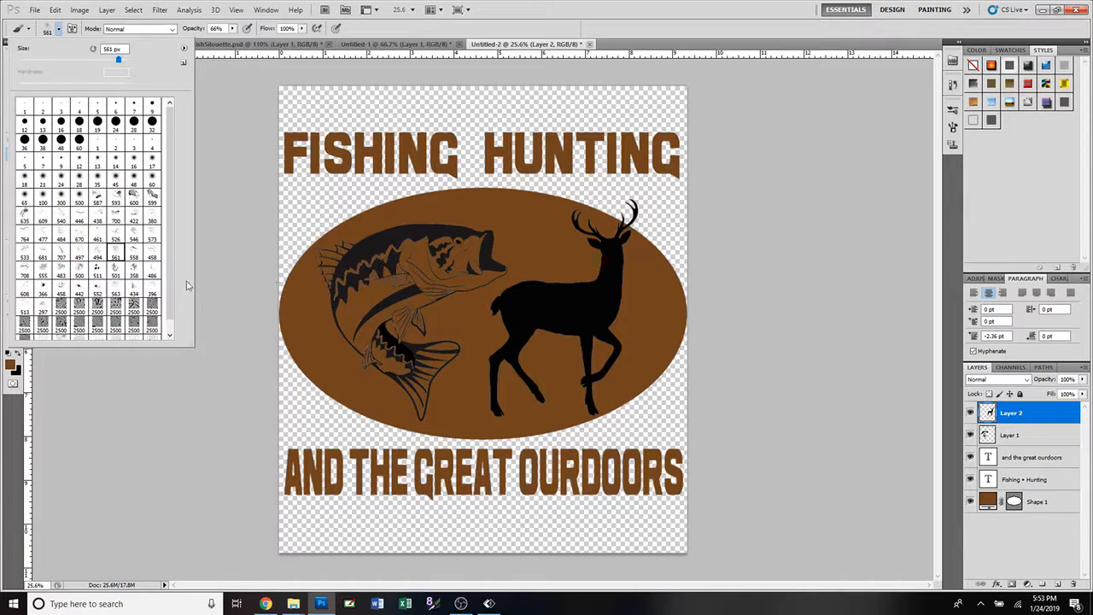
pyautogui.click(134, 272)
pyautogui.click(78, 270)
pyautogui.click(61, 270)
pyautogui.click(24, 270)
pyautogui.click(61, 290)
pyautogui.click(152, 291)
pyautogui.click(134, 291)
pyautogui.click(24, 305)
pyautogui.click(116, 232)
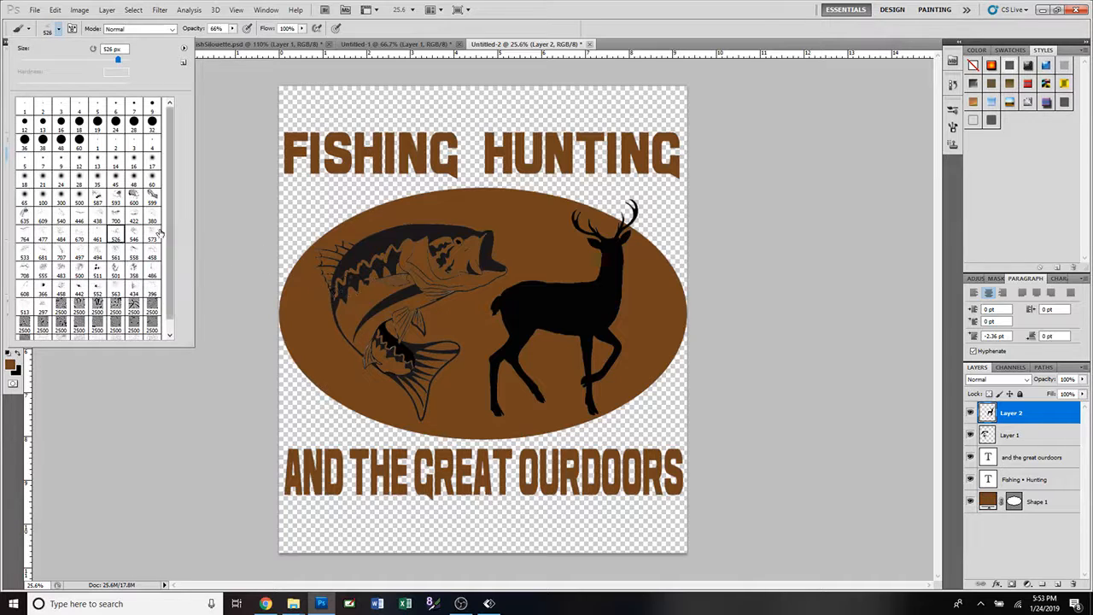
pyautogui.click(158, 233)
pyautogui.click(157, 216)
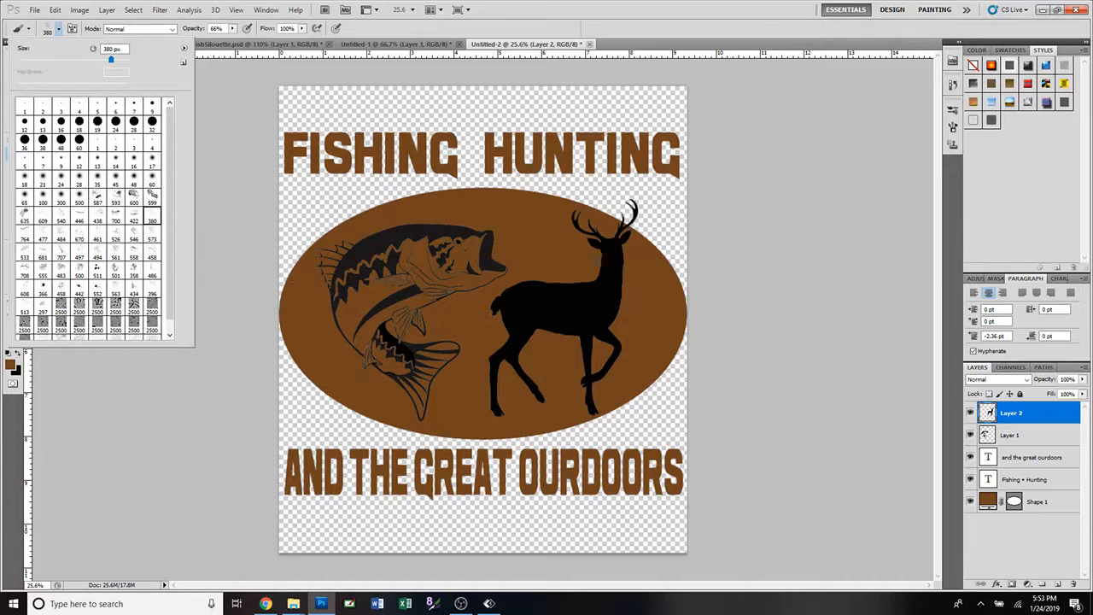
pyautogui.click(79, 234)
pyautogui.click(61, 234)
pyautogui.click(636, 55)
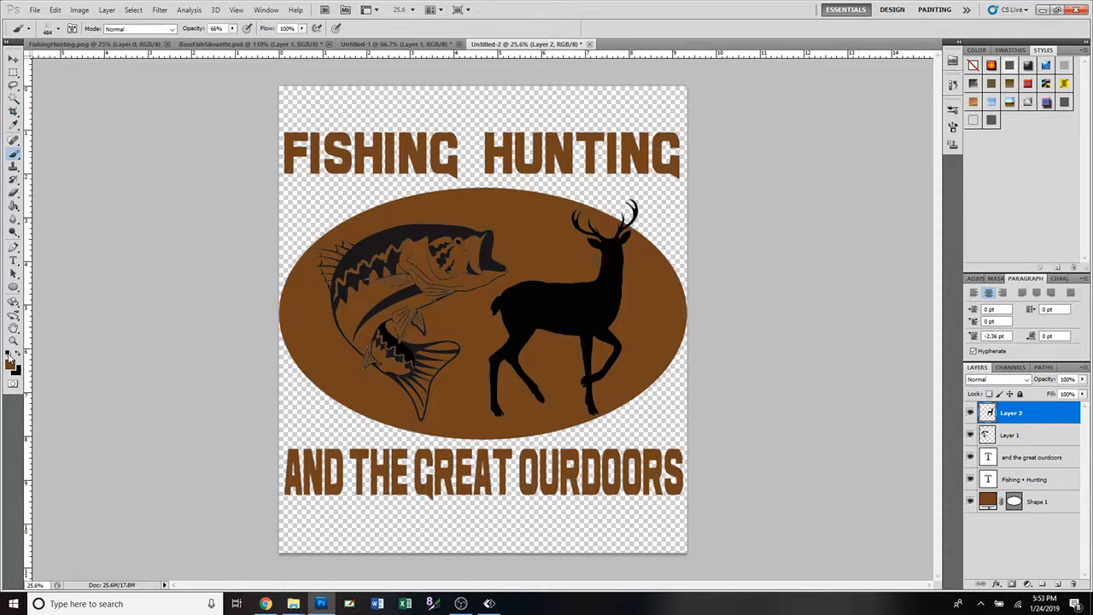
# Set the foreground color to white and create a new layer named Grunge
pyautogui.click(8, 355)
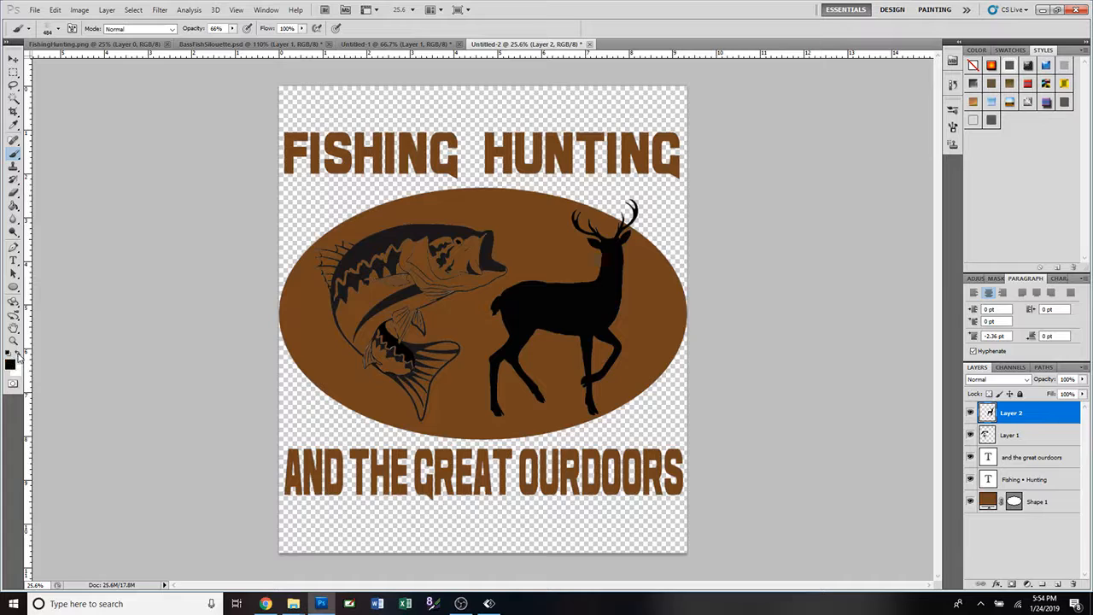
pyautogui.click(17, 354)
pyautogui.click(107, 10)
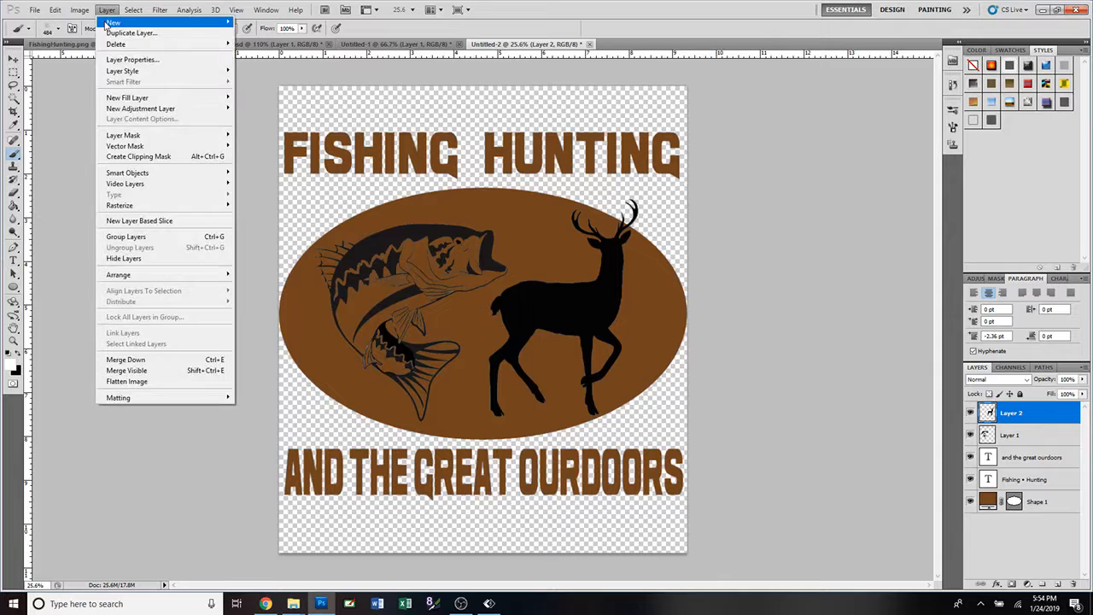
pyautogui.moveTo(109, 22)
pyautogui.click(268, 23)
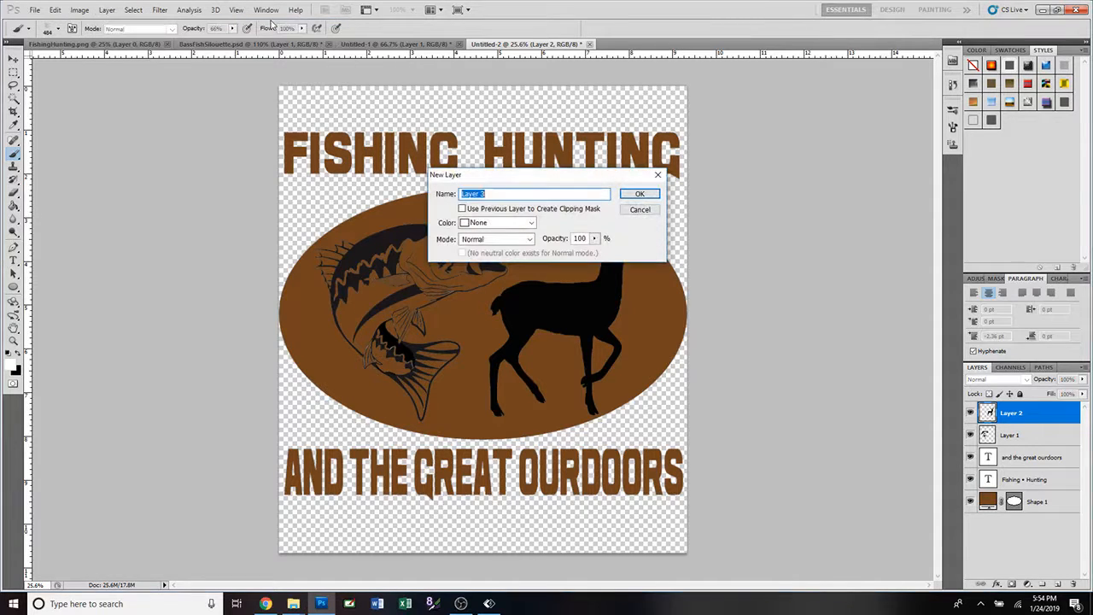
pyautogui.write('Grund')
pyautogui.write('e')
pyautogui.press('Return')
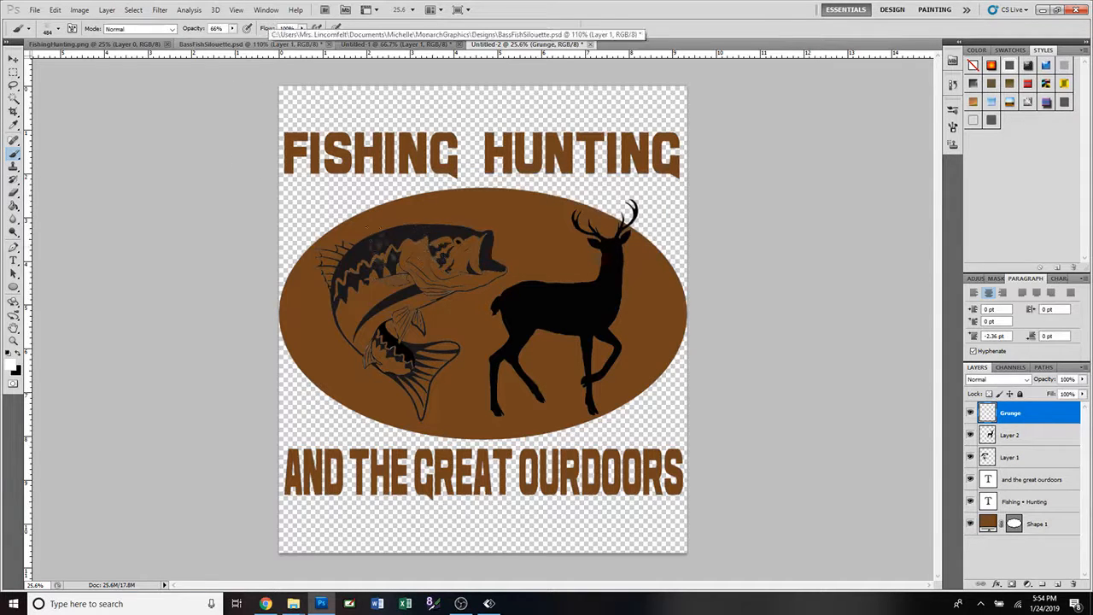
# Stamp white grunge marks with the 484 px brush across the ellipse, bass and deer on the Grunge layer
pyautogui.click(531, 228)
pyautogui.click(423, 209)
pyautogui.click(332, 250)
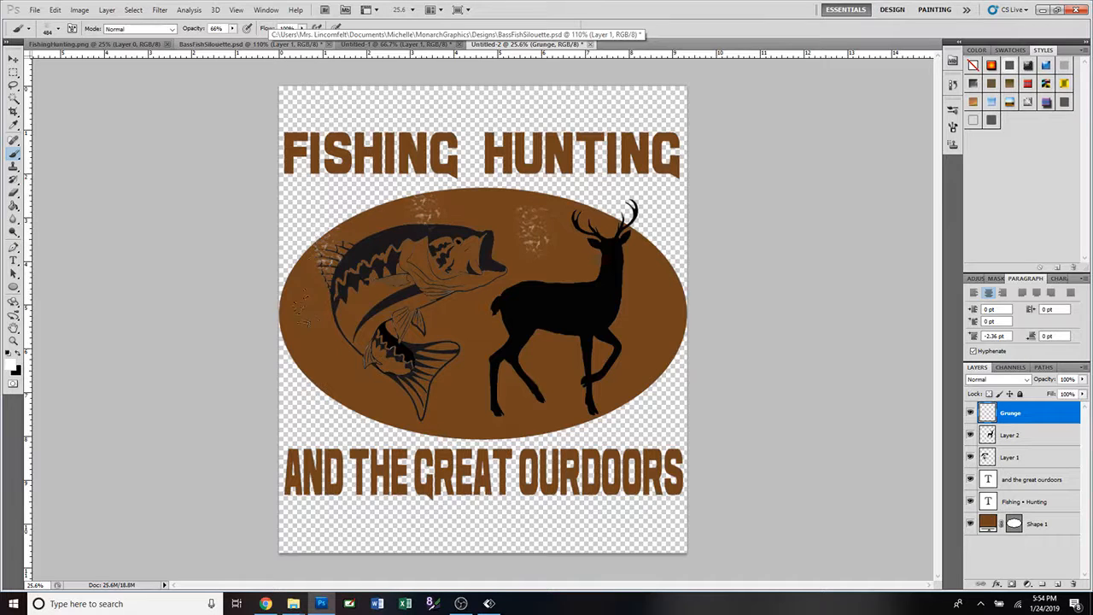
pyautogui.click(300, 322)
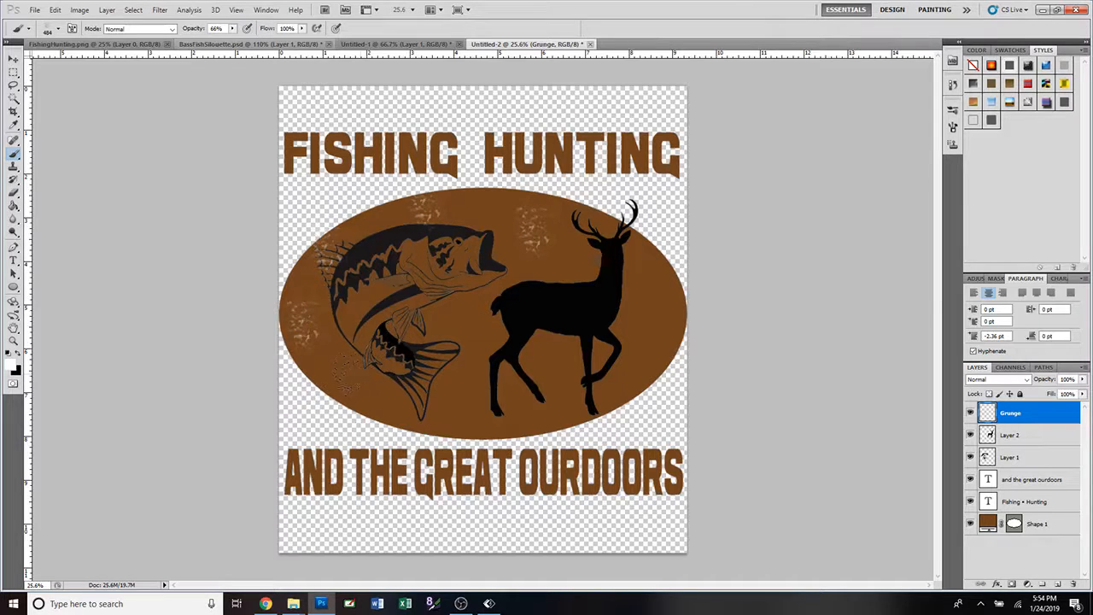
pyautogui.click(405, 395)
pyautogui.click(465, 400)
pyautogui.click(474, 339)
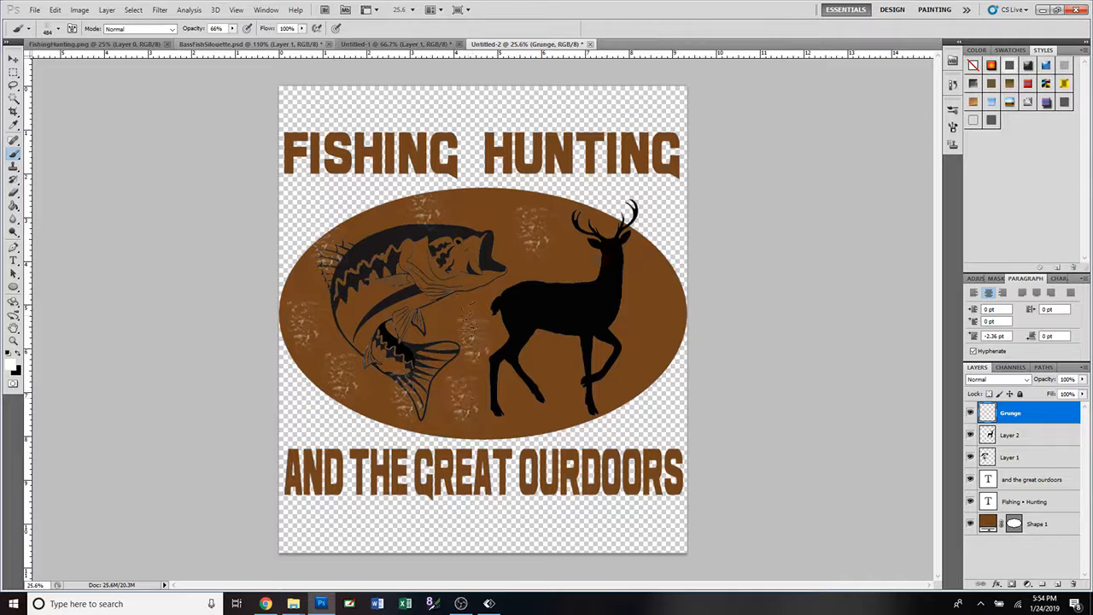
pyautogui.click(470, 315)
pyautogui.click(568, 318)
pyautogui.click(554, 381)
pyautogui.click(662, 309)
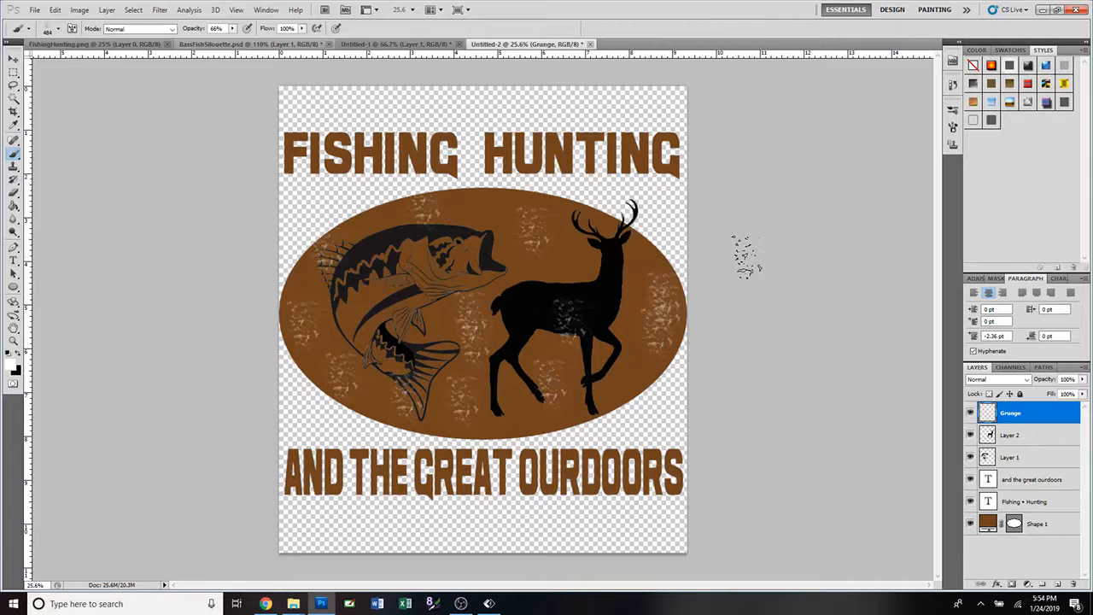
# Undo all the white grunge marks stamped on the Grunge layer
pyautogui.hotkey('ctrl', 'alt', 'z')
pyautogui.hotkey('ctrl', 'alt', 'z')
pyautogui.hotkey('ctrl', 'alt', 'z')
pyautogui.hotkey('ctrl', 'alt', 'z')
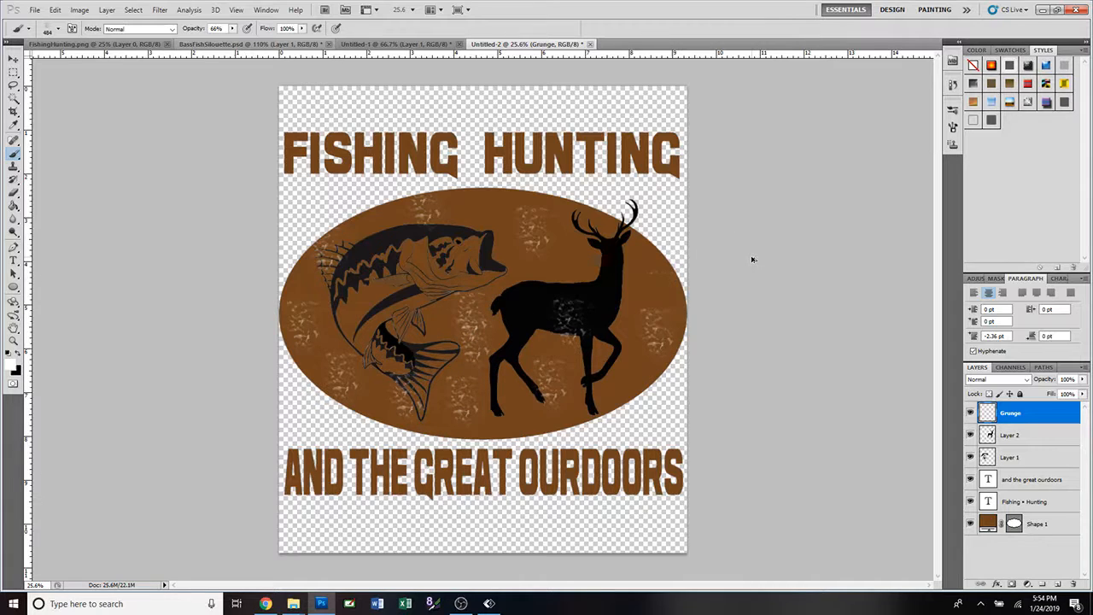
pyautogui.hotkey('ctrl', 'alt', 'z')
pyautogui.hotkey('ctrl', 'alt', 'z')
pyautogui.hotkey('ctrl', 'alt', 'z')
pyautogui.hotkey('ctrl', 'alt', 'z')
pyautogui.hotkey('ctrl', 'alt', 'z')
pyautogui.hotkey('ctrl', 'alt', 'z')
pyautogui.hotkey('ctrl', 'alt', 'z')
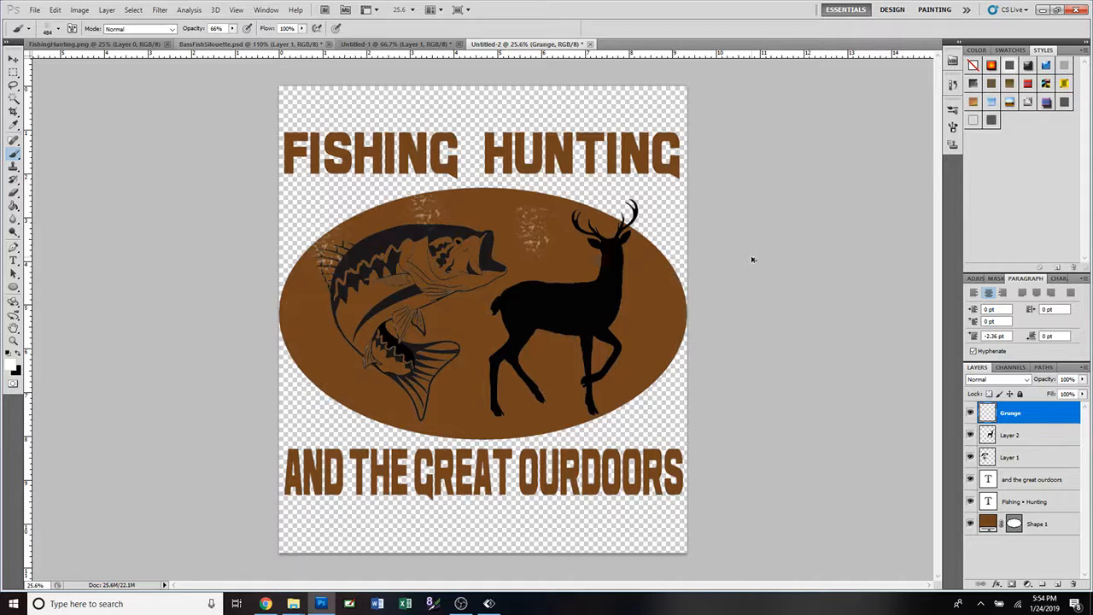
pyautogui.hotkey('ctrl', 'alt', 'z')
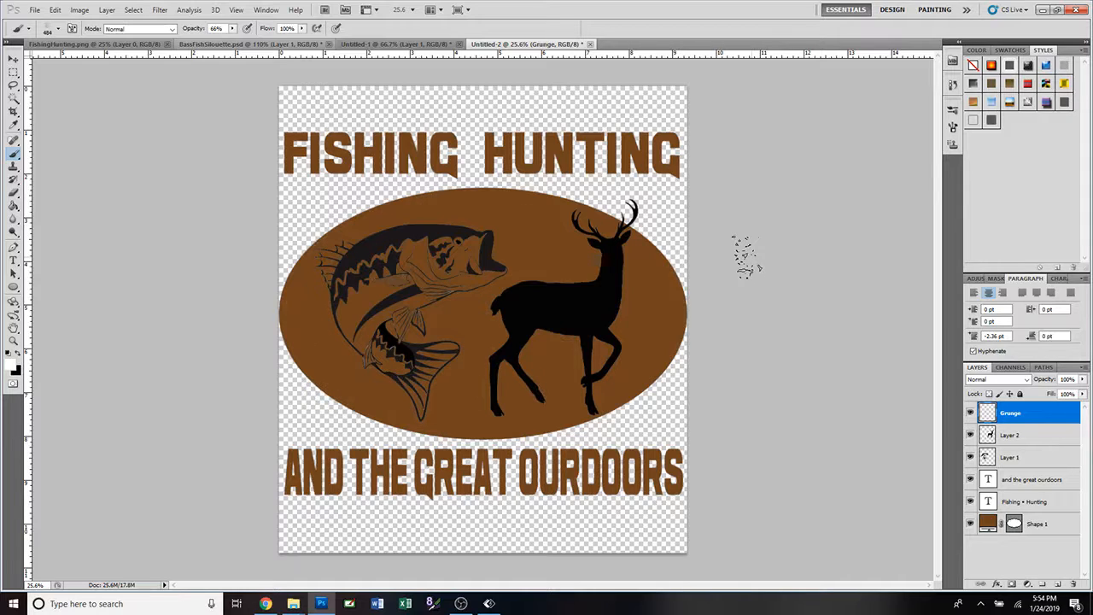
# Choose a 2500 px grunge brush preset and stamp it in white over the centre of the design on the Grunge layer
pyautogui.click(59, 31)
pyautogui.scroll(-1, 117, 286)
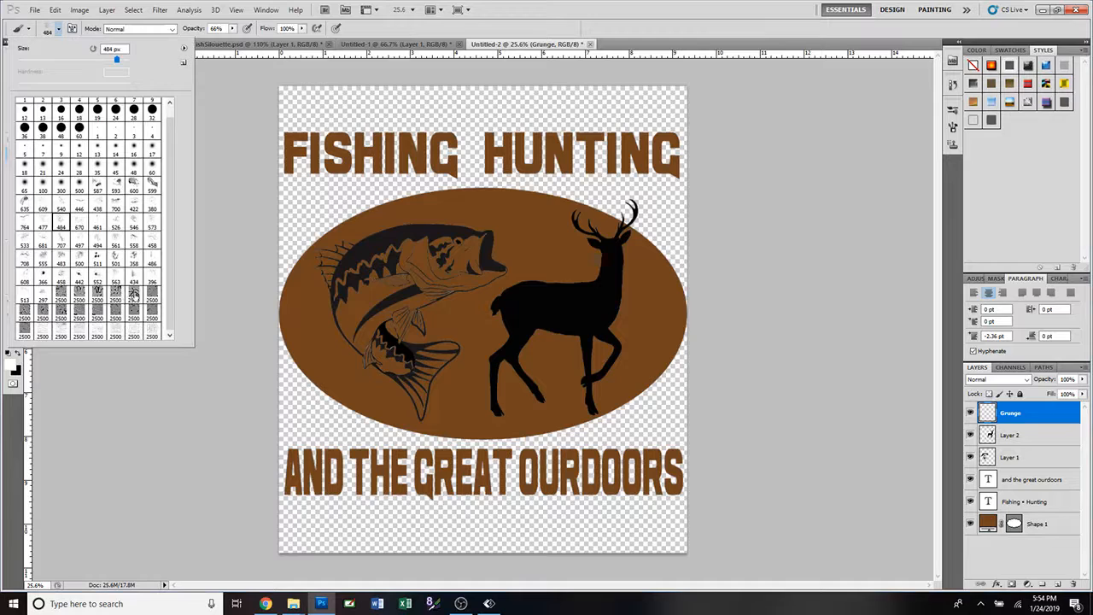
pyautogui.click(134, 294)
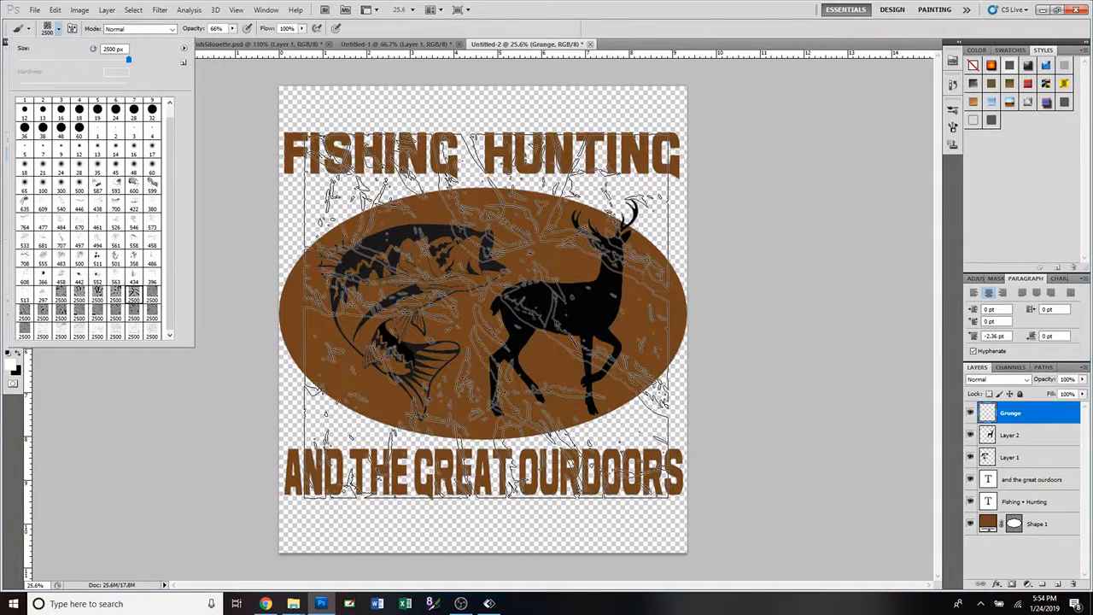
pyautogui.click(486, 315)
pyautogui.click(485, 315)
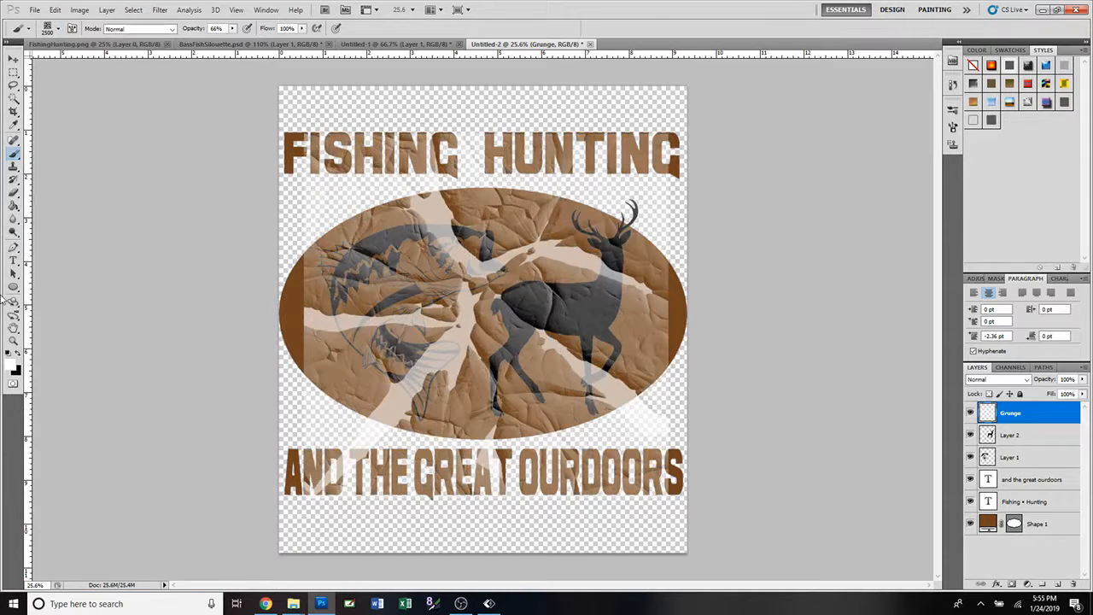
# Scale the white grunge texture proportionally to 115.07% so it covers the whole ellipse and both text lines
pyautogui.click(13, 60)
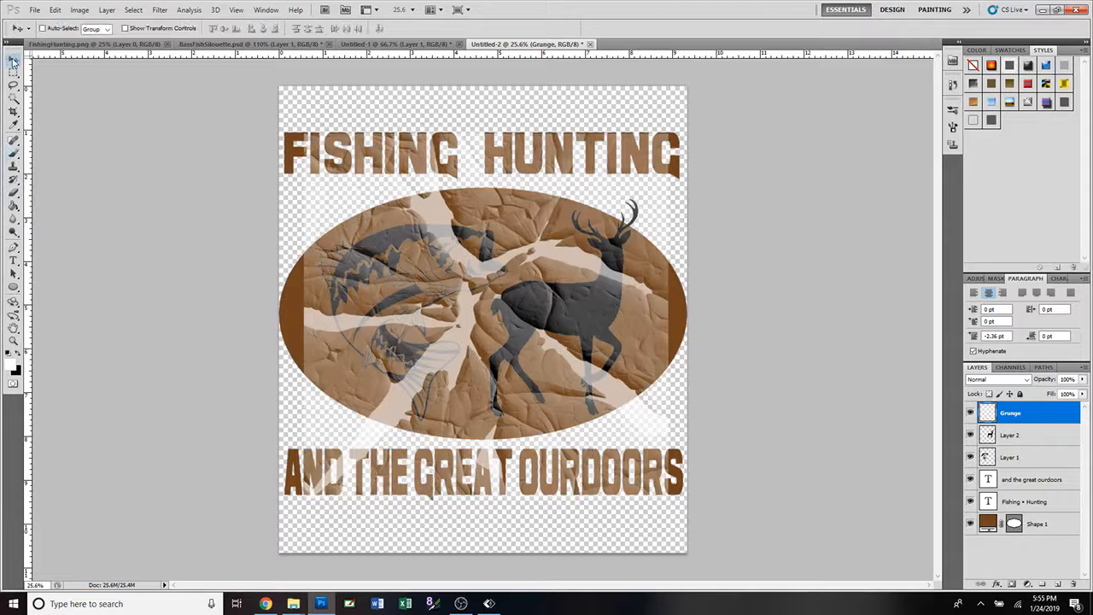
pyautogui.hotkey('ctrl', 't')
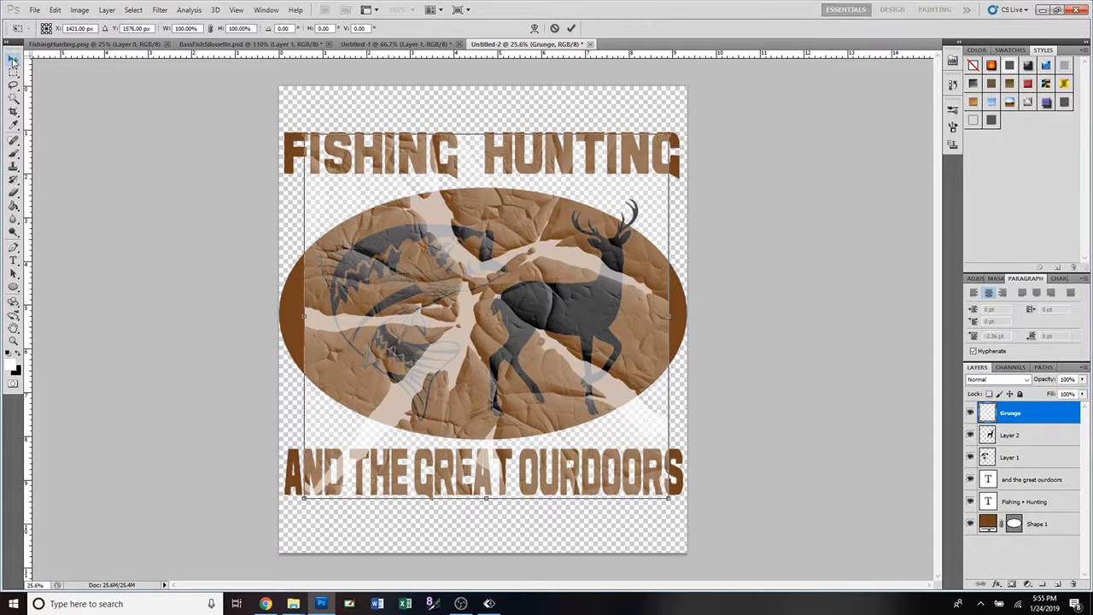
pyautogui.moveTo(302, 133); pyautogui.dragTo(275, 104)
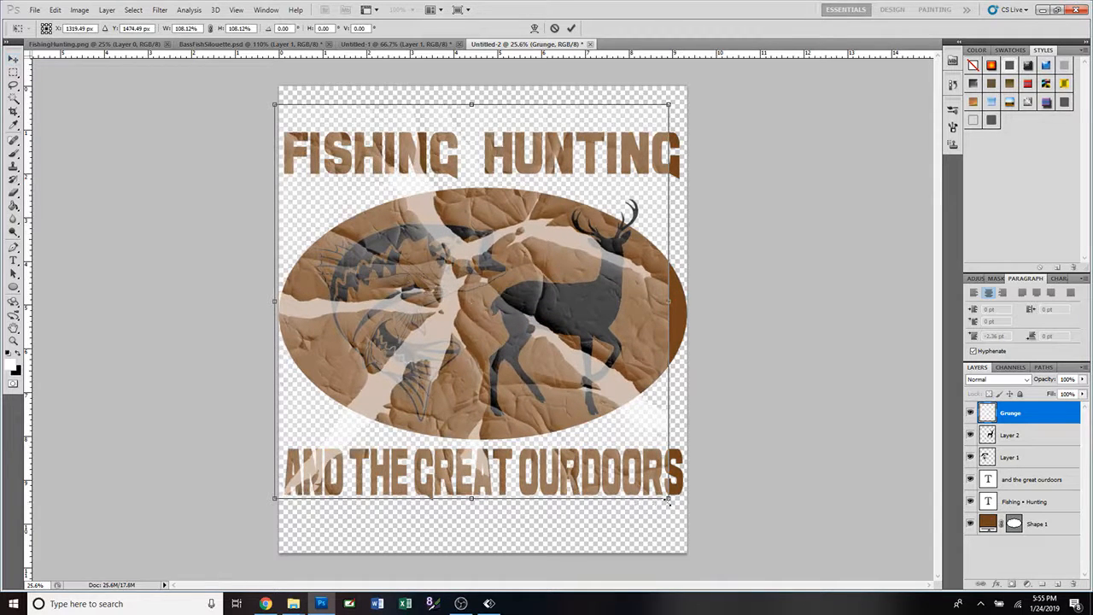
pyautogui.moveTo(668, 497); pyautogui.dragTo(694, 520)
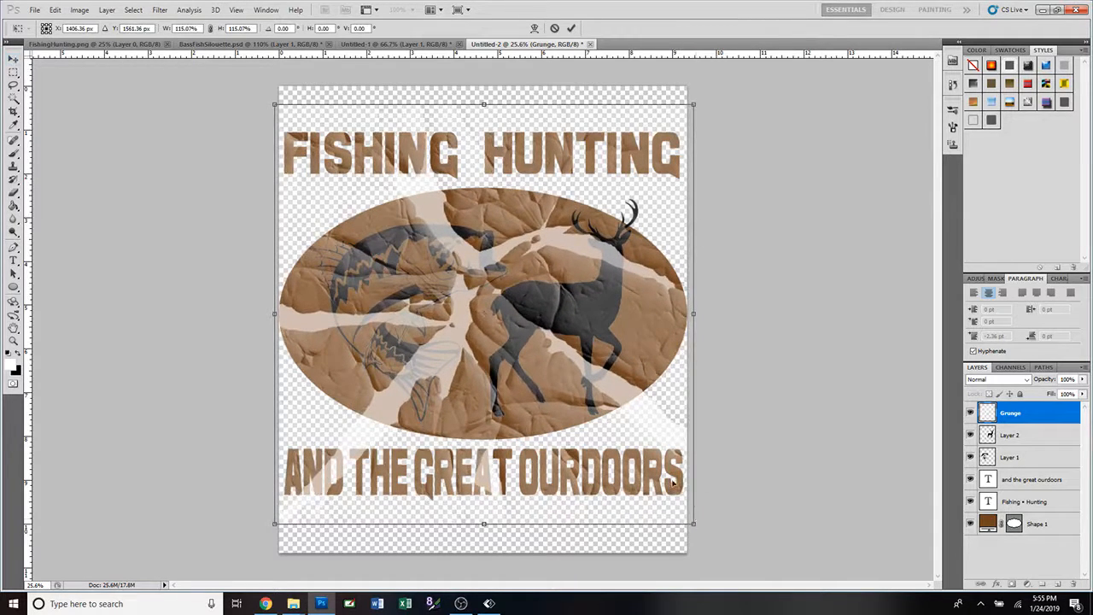
pyautogui.click(571, 28)
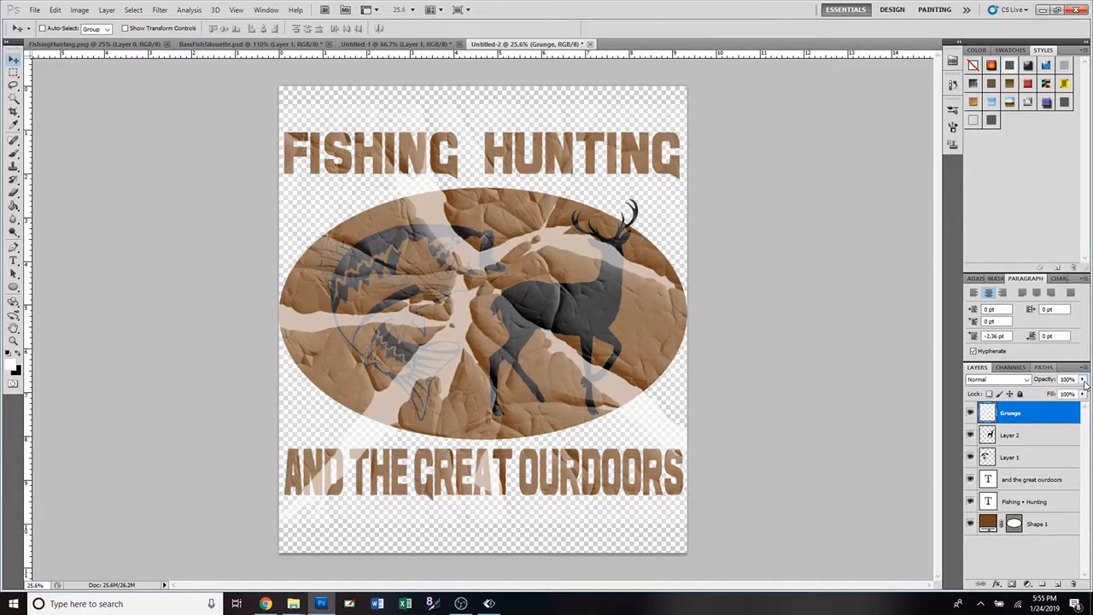
# Lower the Grunge layer's opacity to 35% and leave its fill at 100%
pyautogui.click(1082, 380)
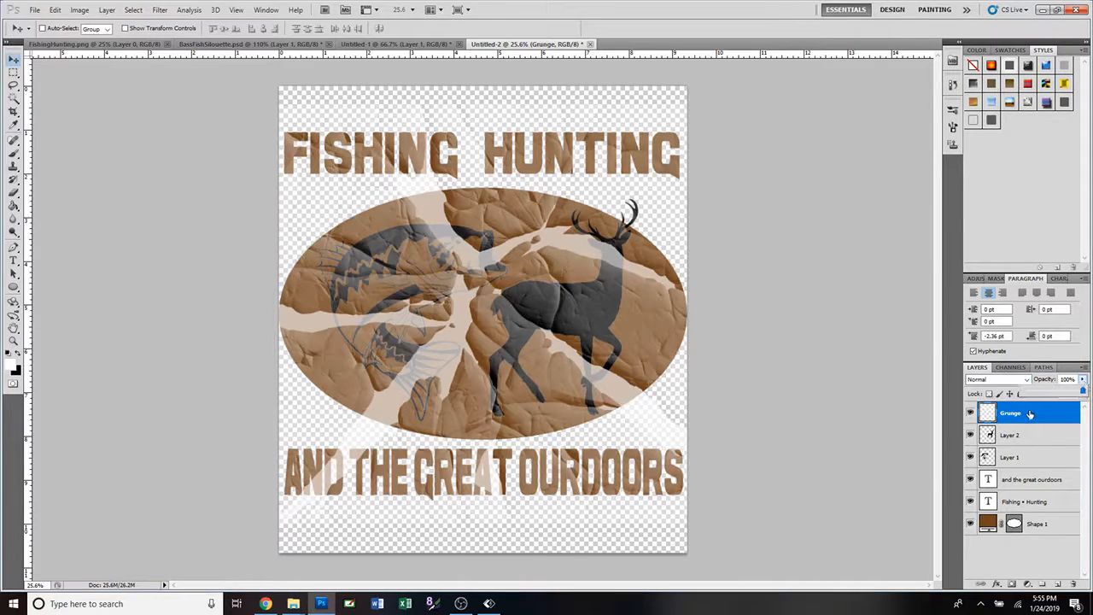
pyautogui.click(1052, 391)
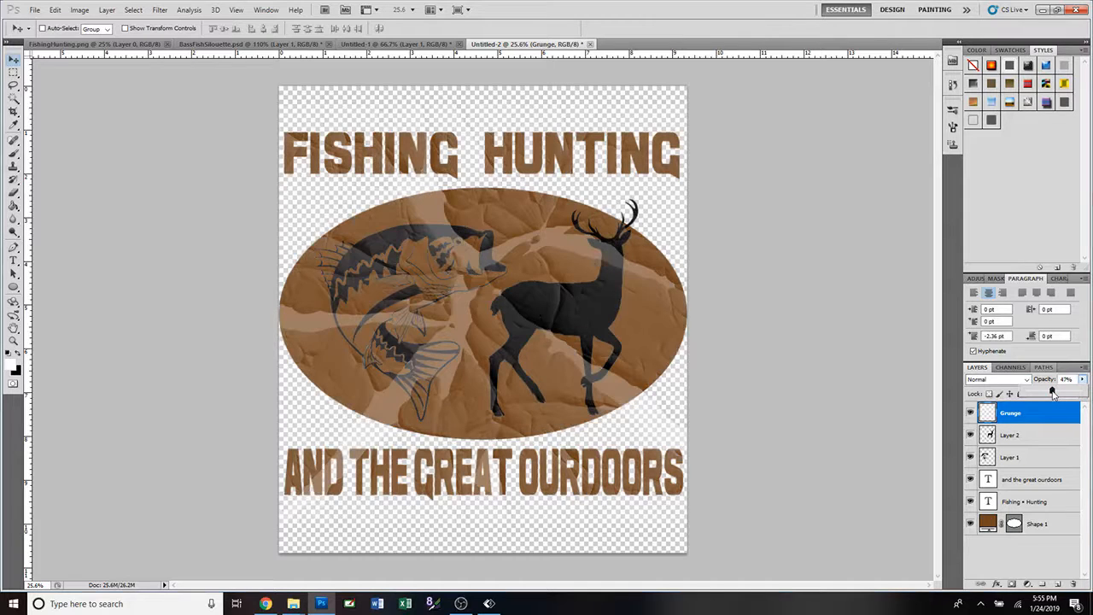
pyautogui.moveTo(1052, 391)
pyautogui.mouseDown()
pyautogui.moveTo(1032, 393)
pyautogui.moveTo(1046, 395)
pyautogui.mouseUp()
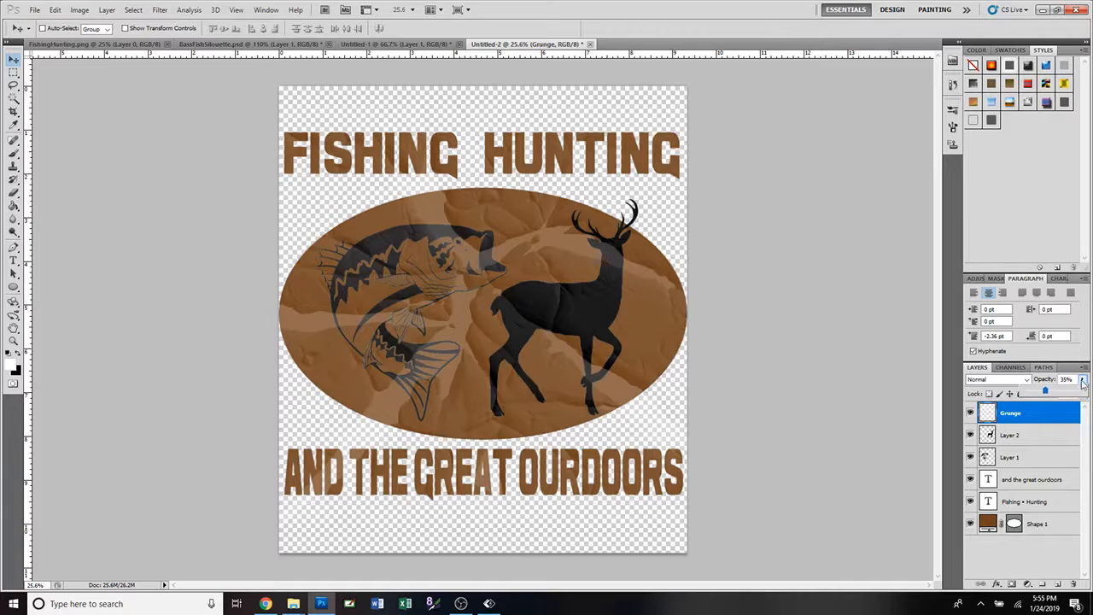
pyautogui.click(1082, 379)
pyautogui.moveTo(1081, 395)
pyautogui.mouseDown()
pyautogui.moveTo(1033, 411)
pyautogui.moveTo(1089, 411)
pyautogui.mouseUp()
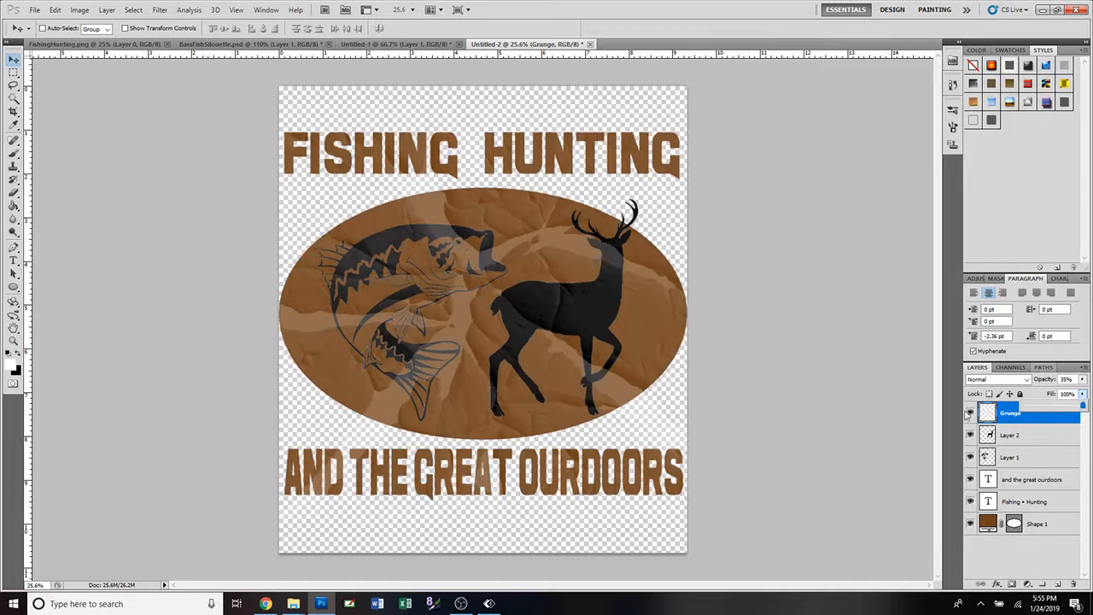
pyautogui.click(1035, 394)
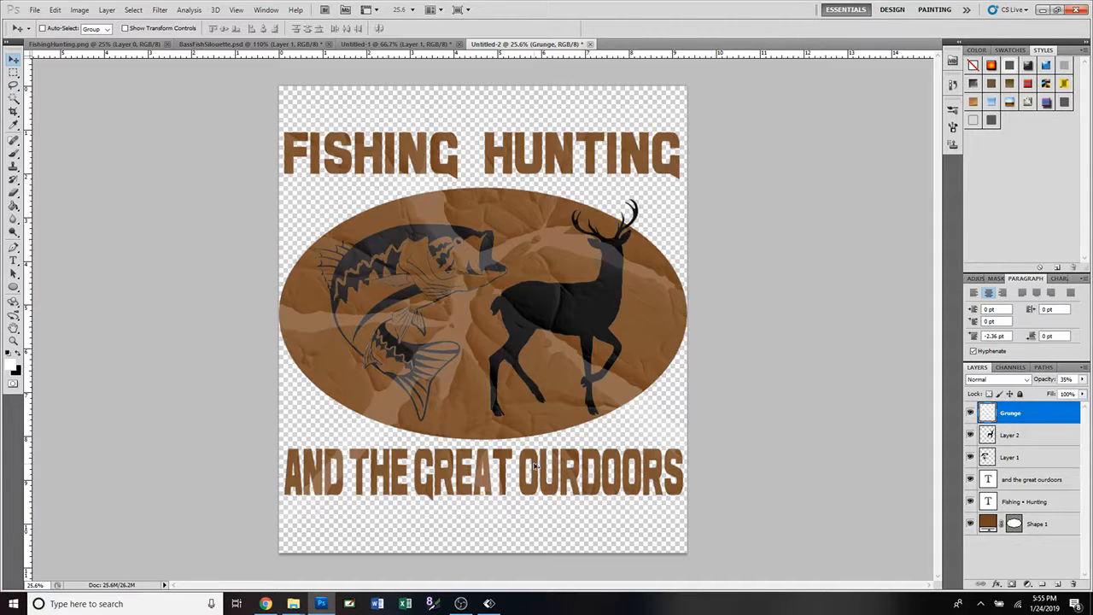
# Undo the opacity, scaling and stamp edits on the Grunge layer and delete that layer
pyautogui.hotkey('ctrl', 'alt', 'z')
pyautogui.hotkey('ctrl', 'alt', 'z')
pyautogui.hotkey('ctrl', 'alt', 'z')
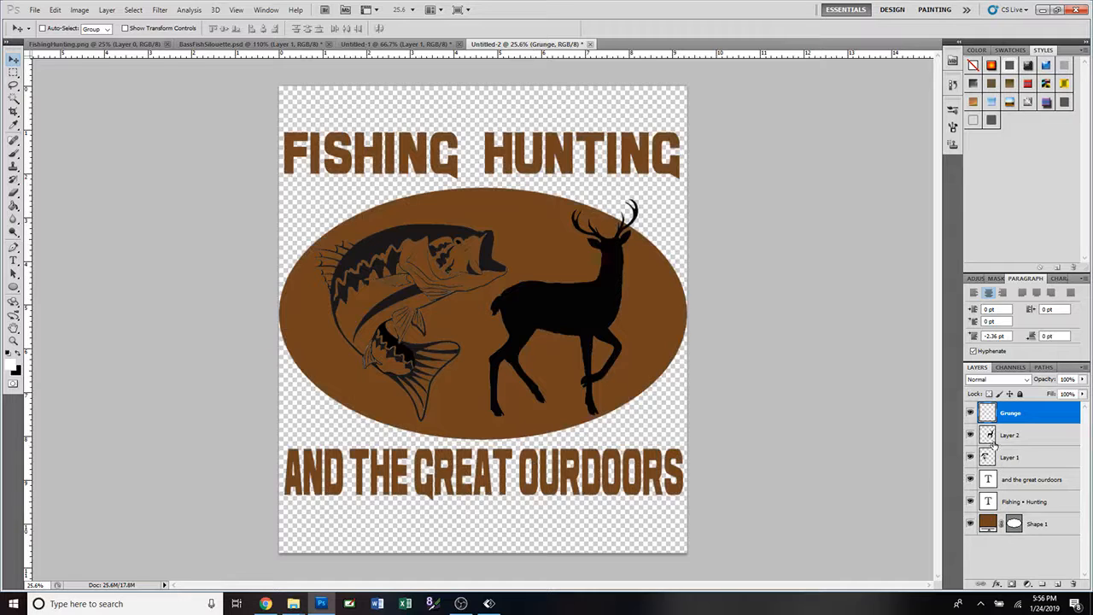
pyautogui.press('Delete')
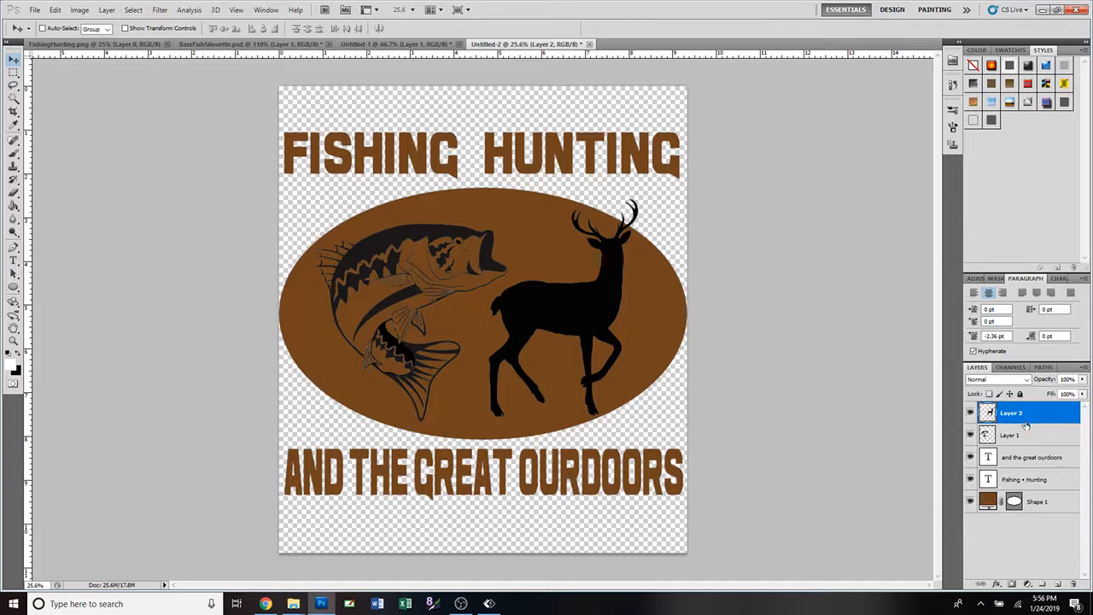
# Merge the deer, bass, two text layers and the ellipse shape into a single layer
pyautogui.keyDown('shift'); pyautogui.click(1047, 507); pyautogui.keyUp('shift')
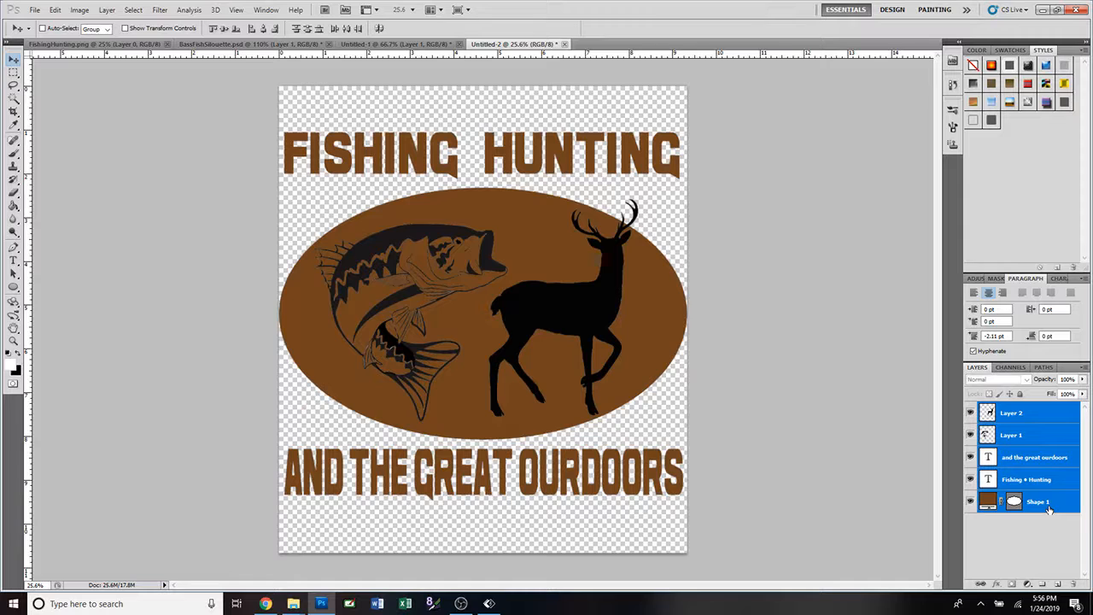
pyautogui.rightClick(1049, 509)
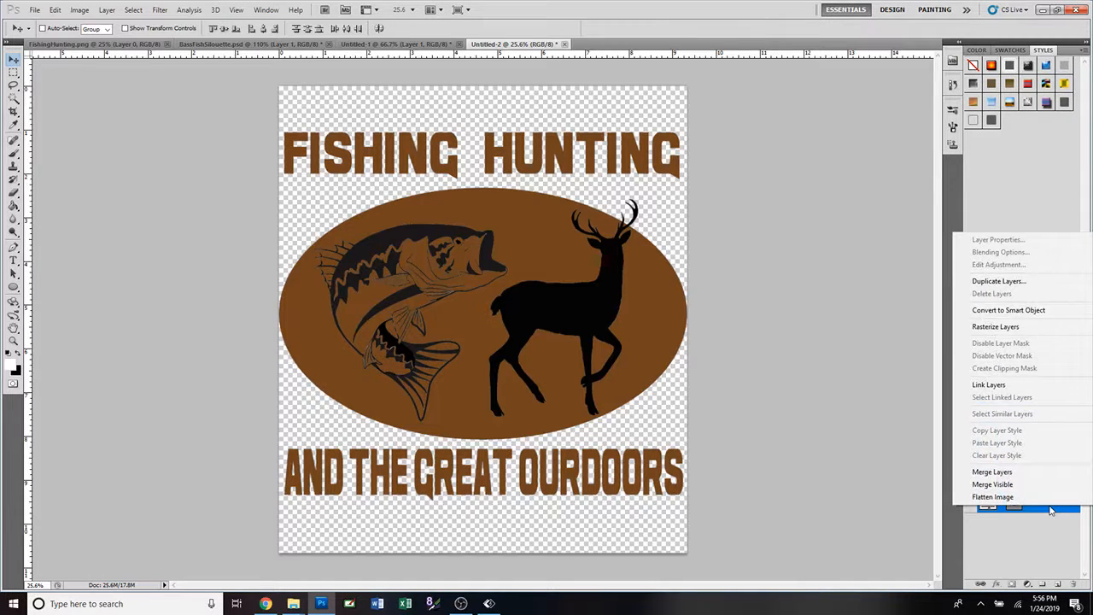
pyautogui.click(992, 471)
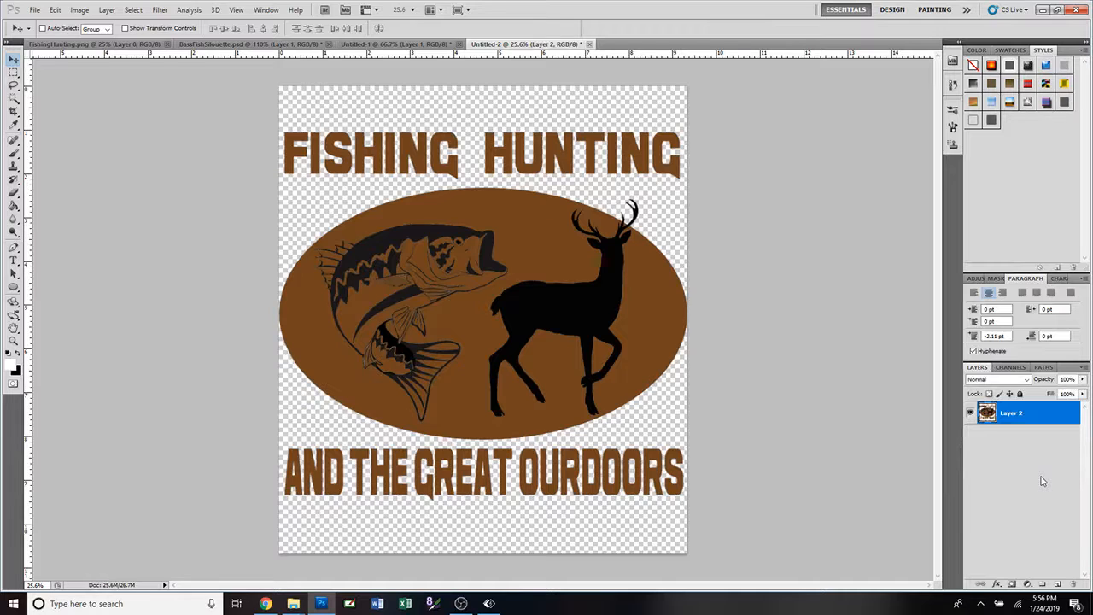
# Erase a crack pattern through the centre of the merged artwork using the Eraser with a 2500 px cracked brush preset
pyautogui.click(14, 195)
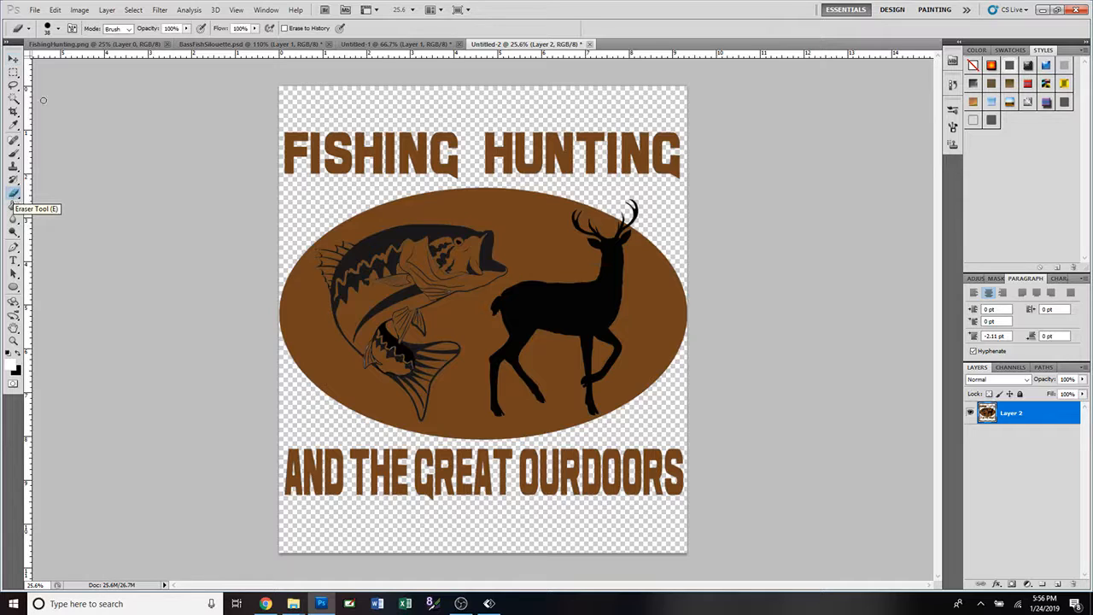
pyautogui.click(59, 30)
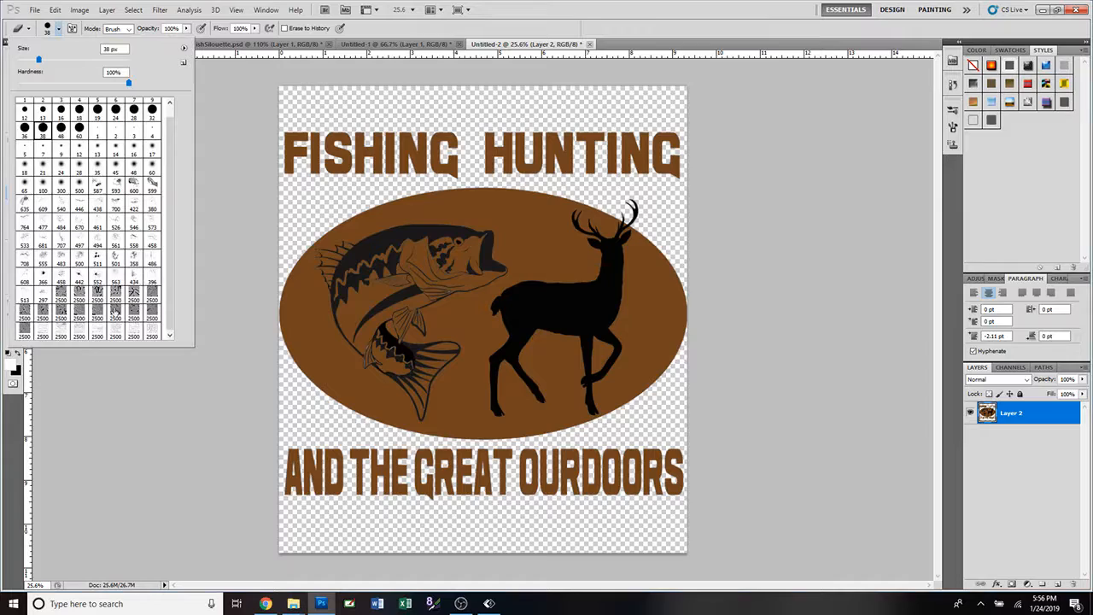
pyautogui.click(115, 336)
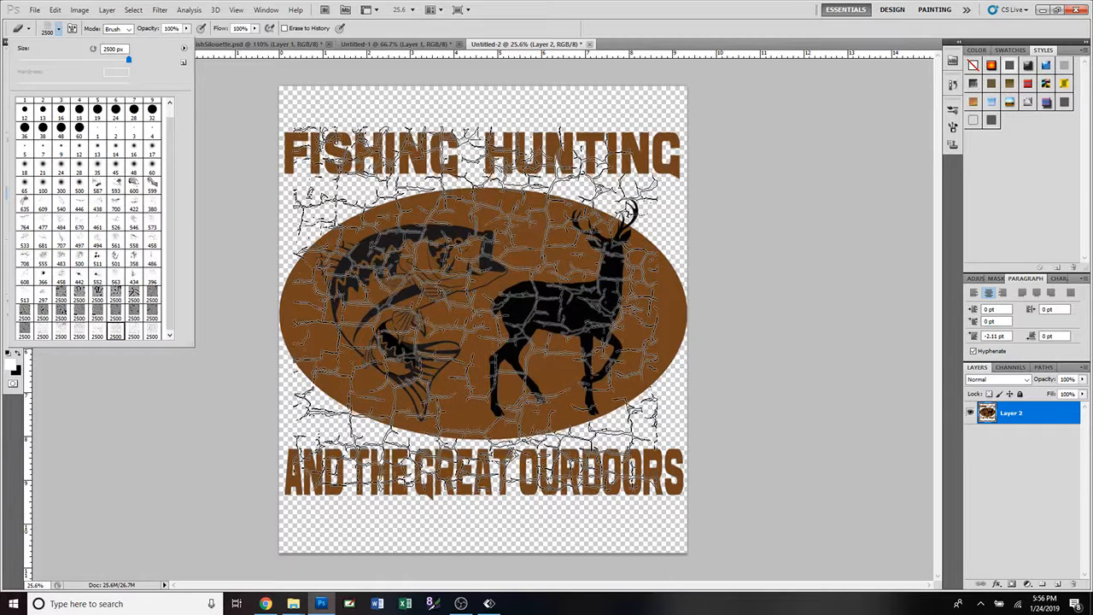
pyautogui.click(476, 312)
pyautogui.click(476, 311)
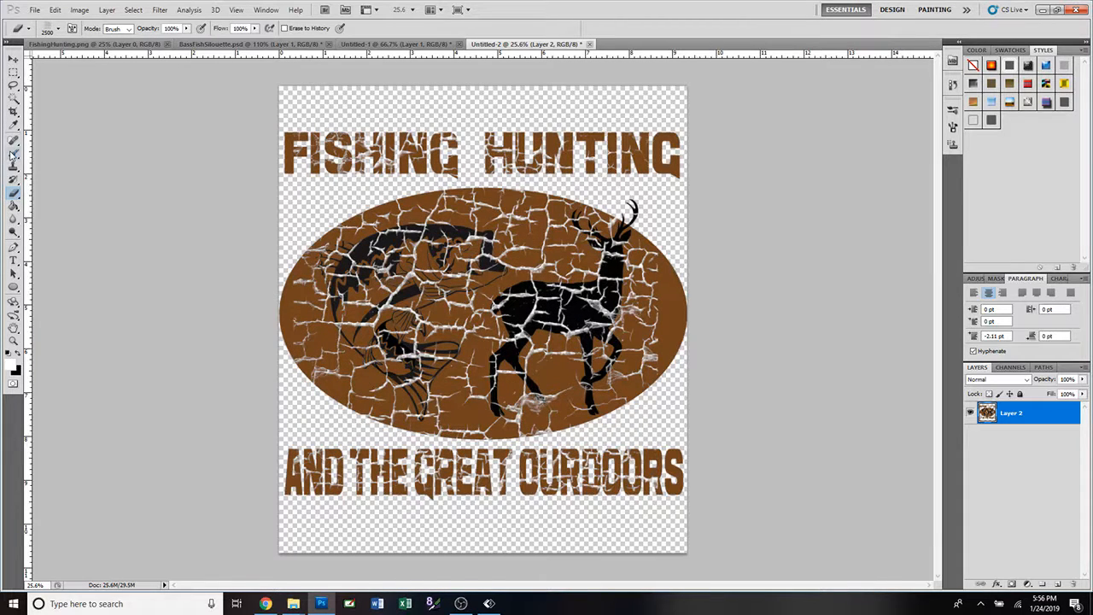
# Scale the cracked artwork proportionally to 99.47% with Free Transform
pyautogui.click(13, 61)
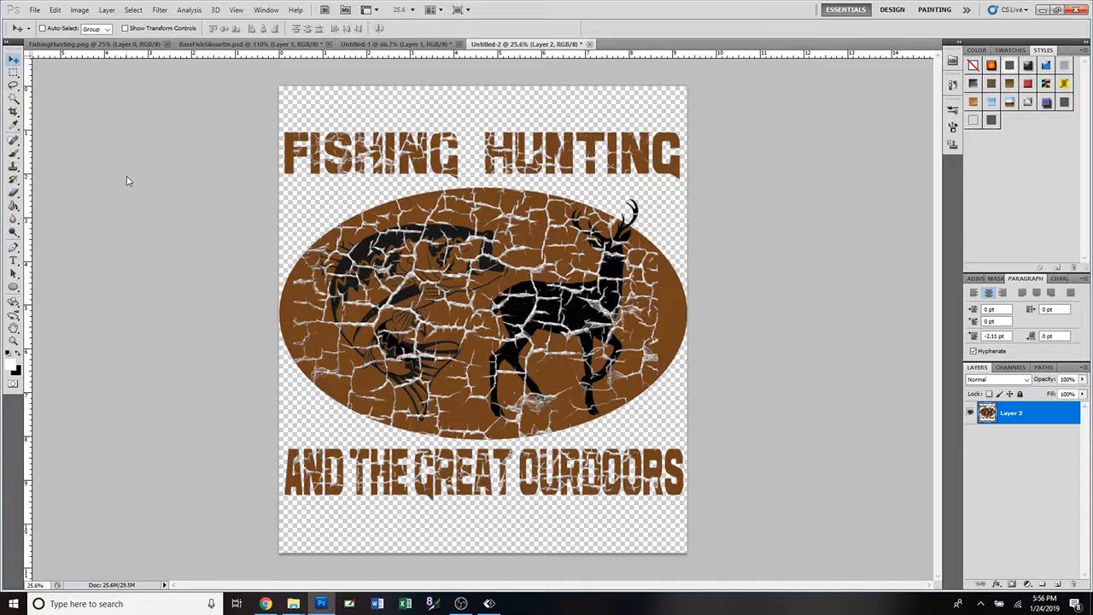
pyautogui.hotkey('ctrl', 't')
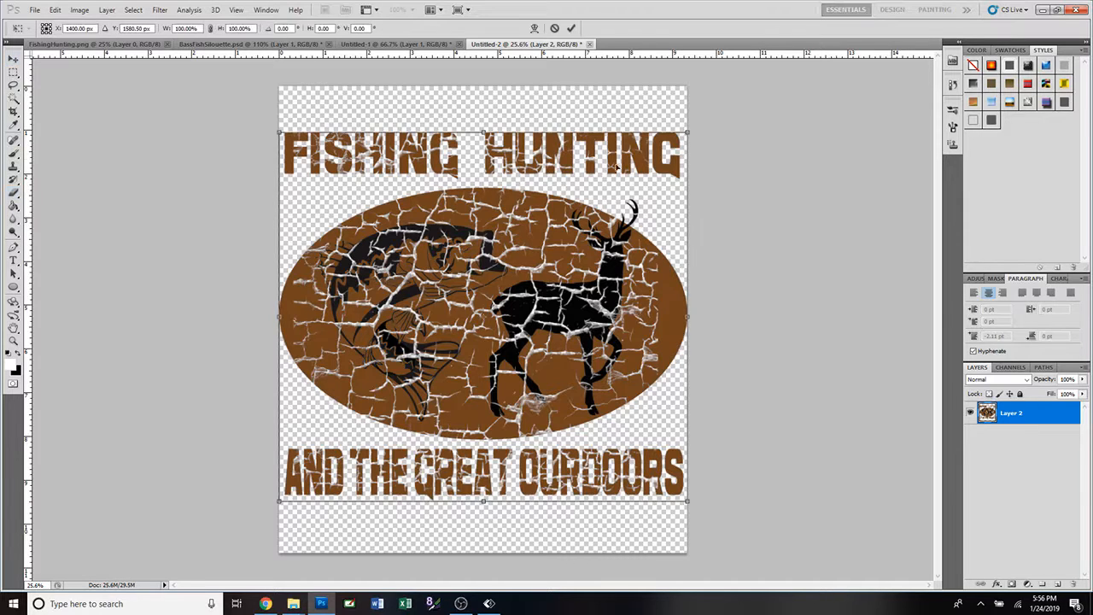
pyautogui.moveTo(685, 132)
pyautogui.mouseDown()
pyautogui.moveTo(725, 100)
pyautogui.moveTo(688, 135)
pyautogui.mouseUp()
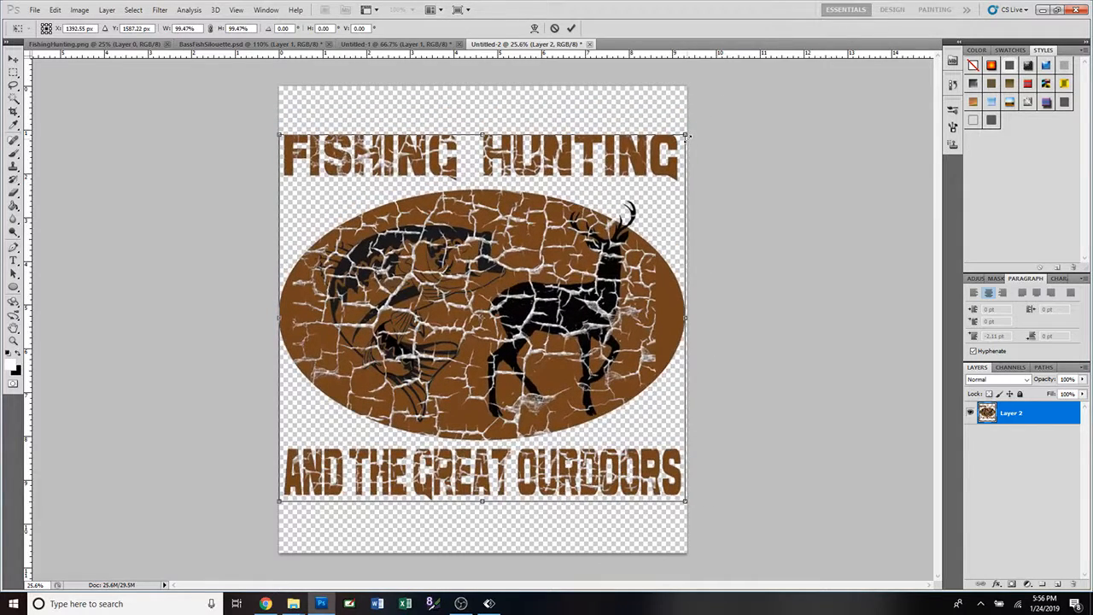
pyautogui.click(571, 28)
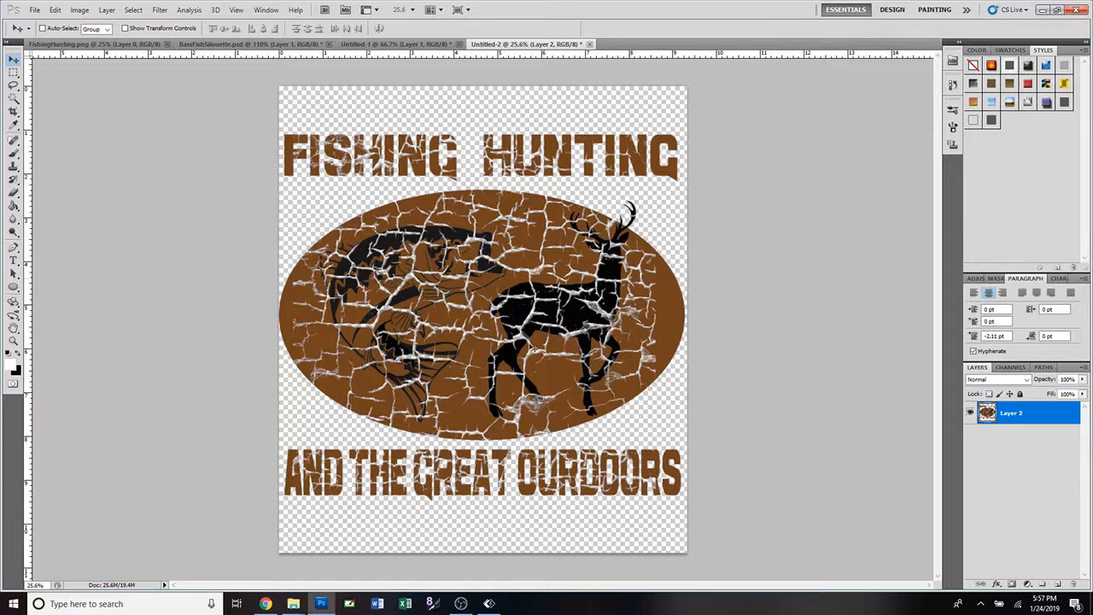
# Undo the scaling and the crack pattern erased from the merged artwork
pyautogui.hotkey('ctrl', 'shift', 't')
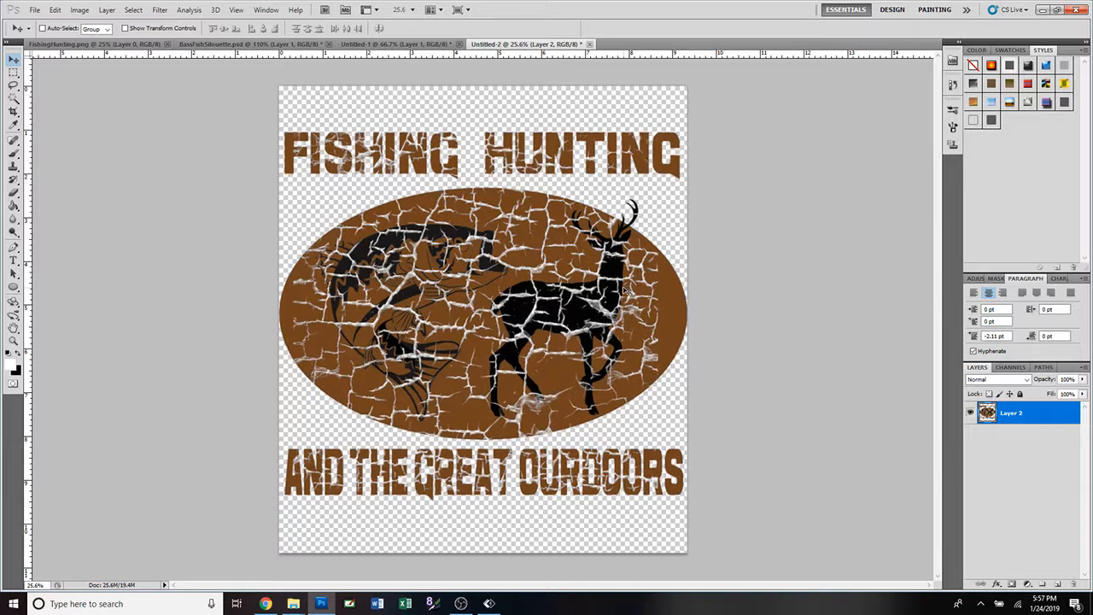
pyautogui.hotkey('ctrl', 'z')
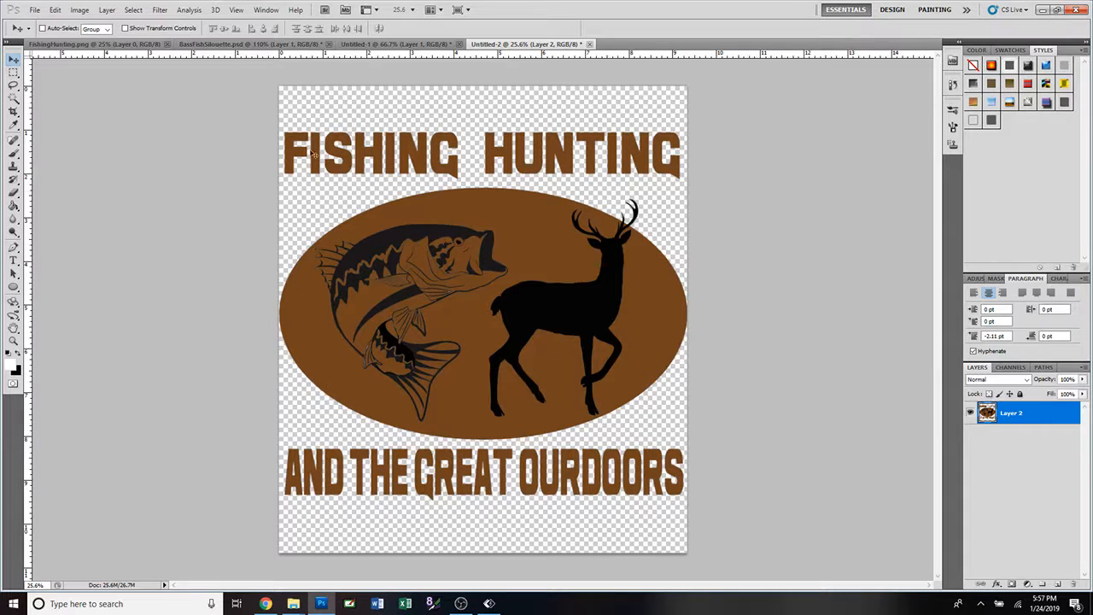
# Create a new layer with the default settings above the merged artwork
pyautogui.click(106, 10)
pyautogui.moveTo(111, 23)
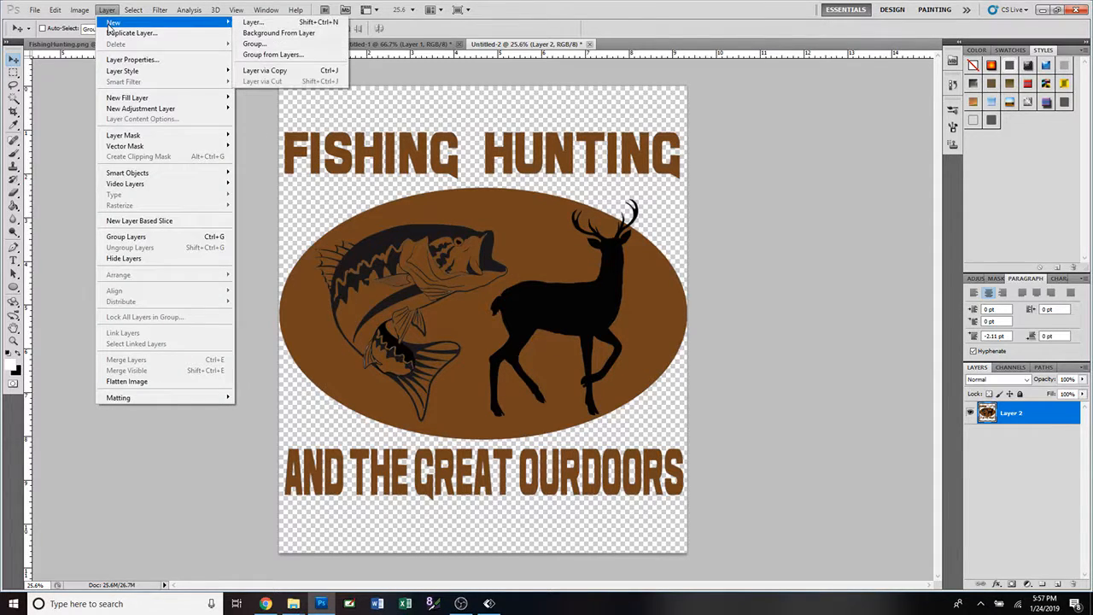
pyautogui.click(250, 23)
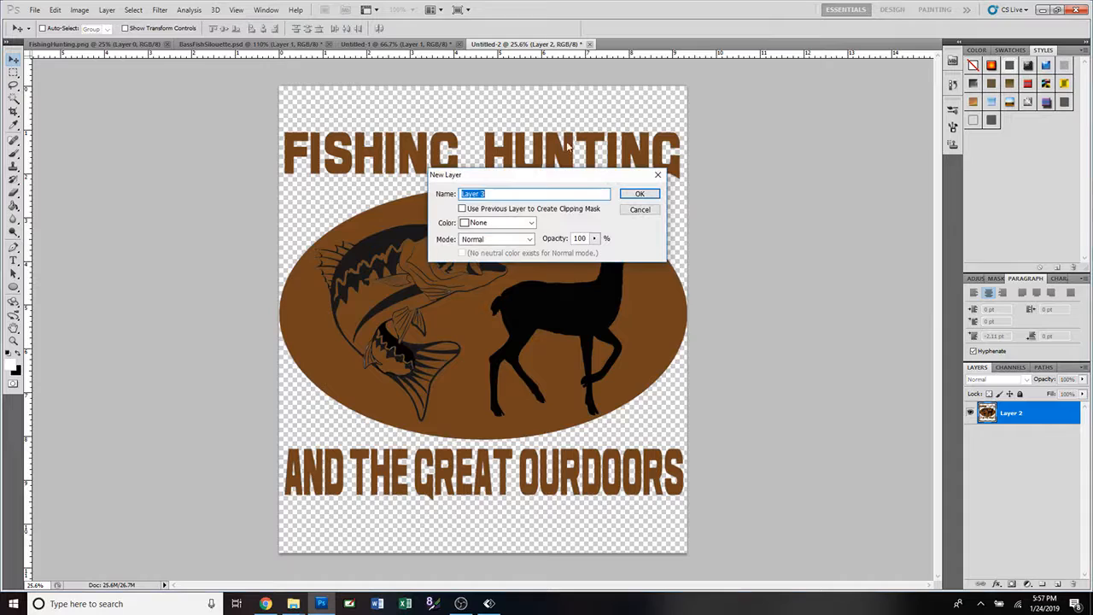
pyautogui.click(639, 195)
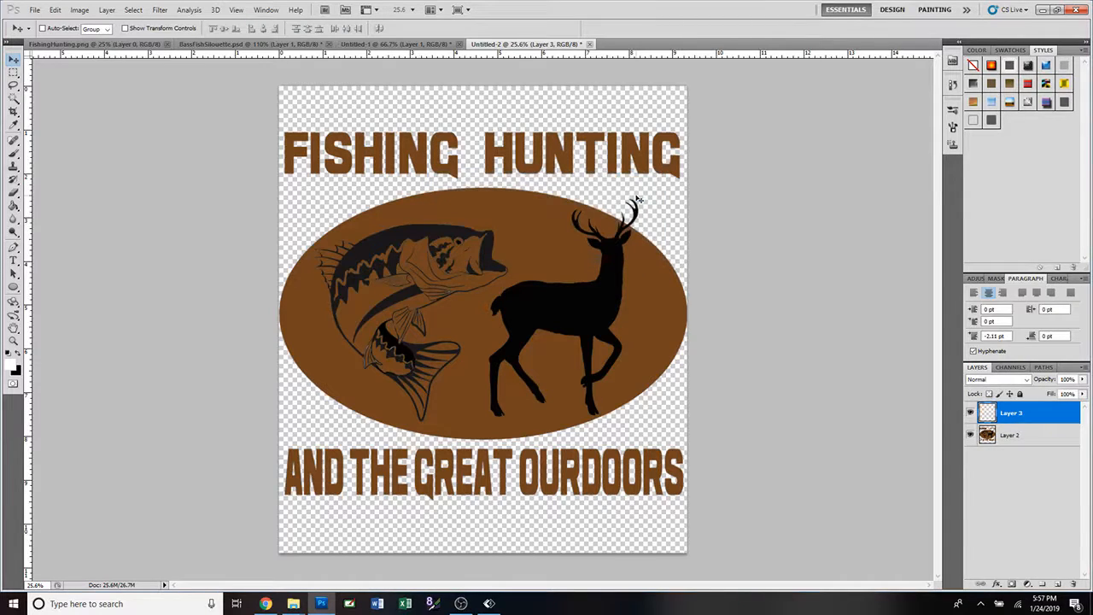
# Try erasing a crack pattern across the merged artwork layer with a different 2500 px cracked brush preset, and undo it
pyautogui.click(13, 194)
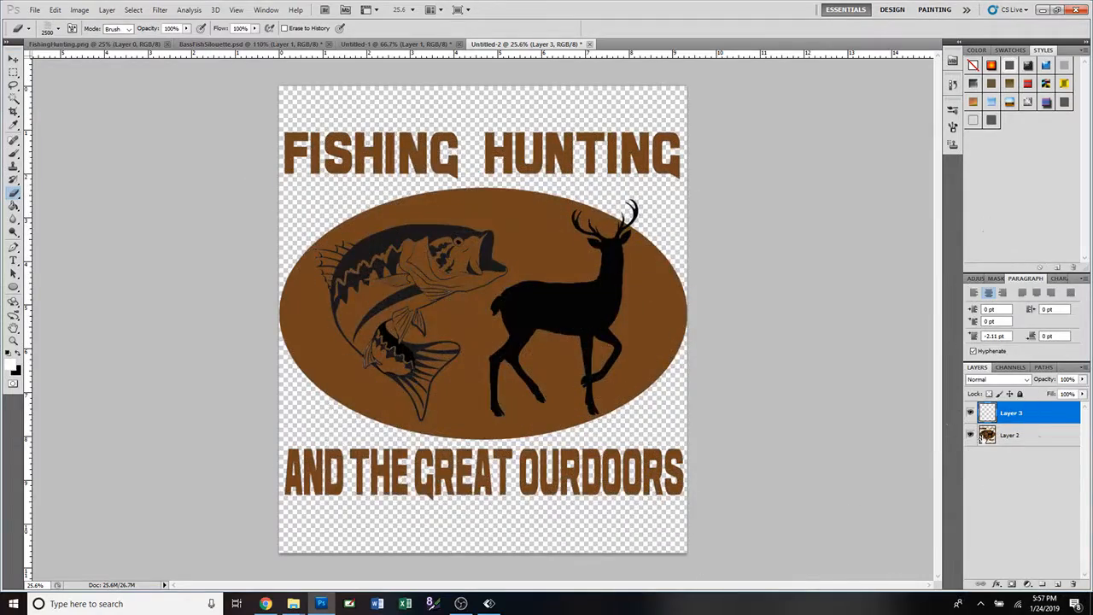
pyautogui.click(1015, 437)
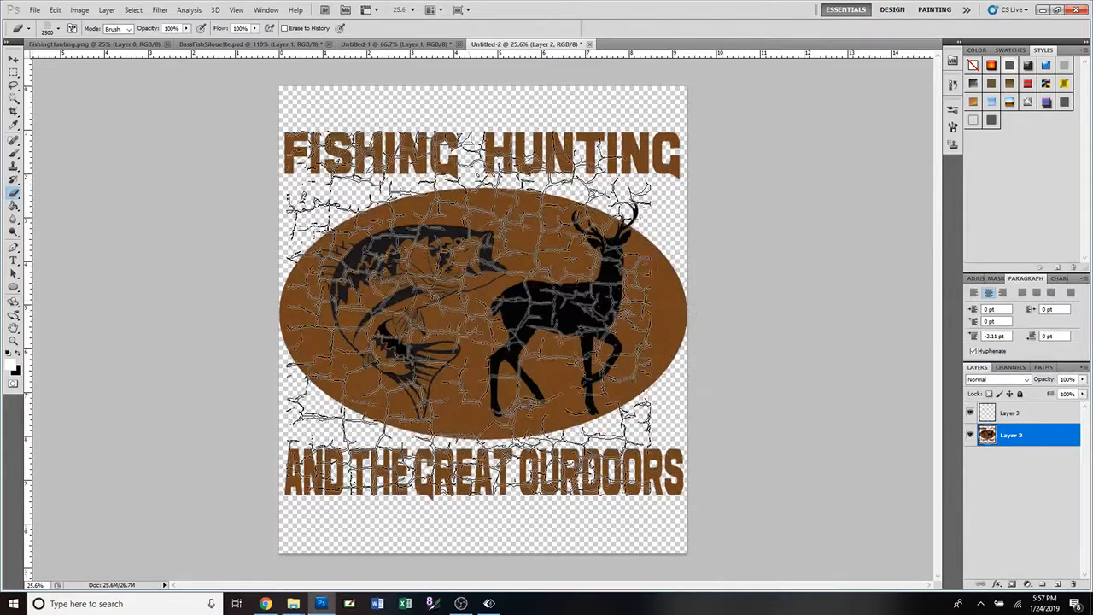
pyautogui.click(60, 29)
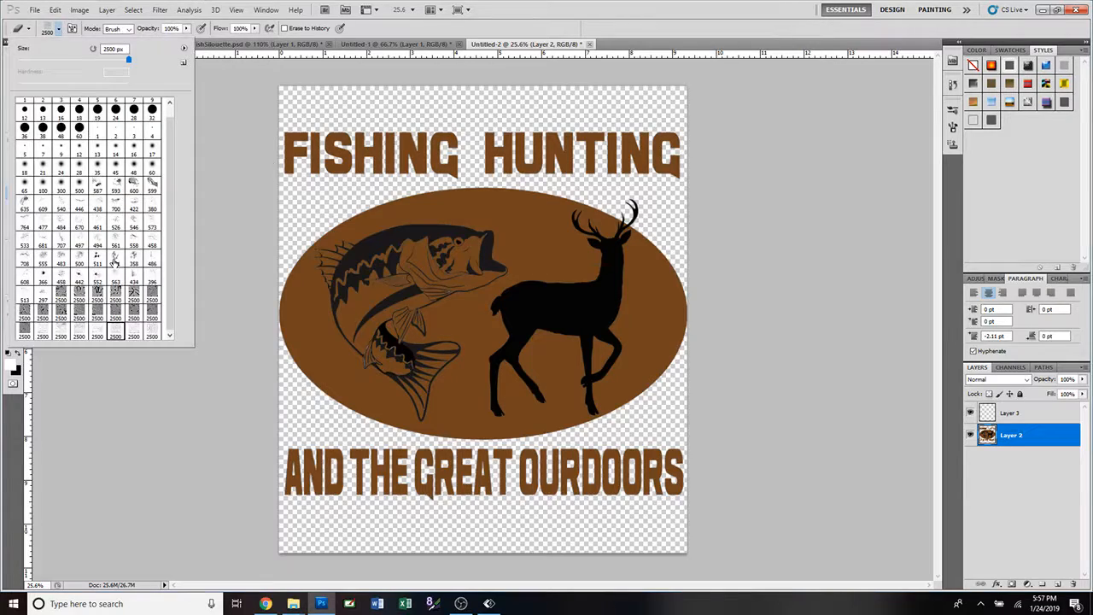
pyautogui.click(43, 333)
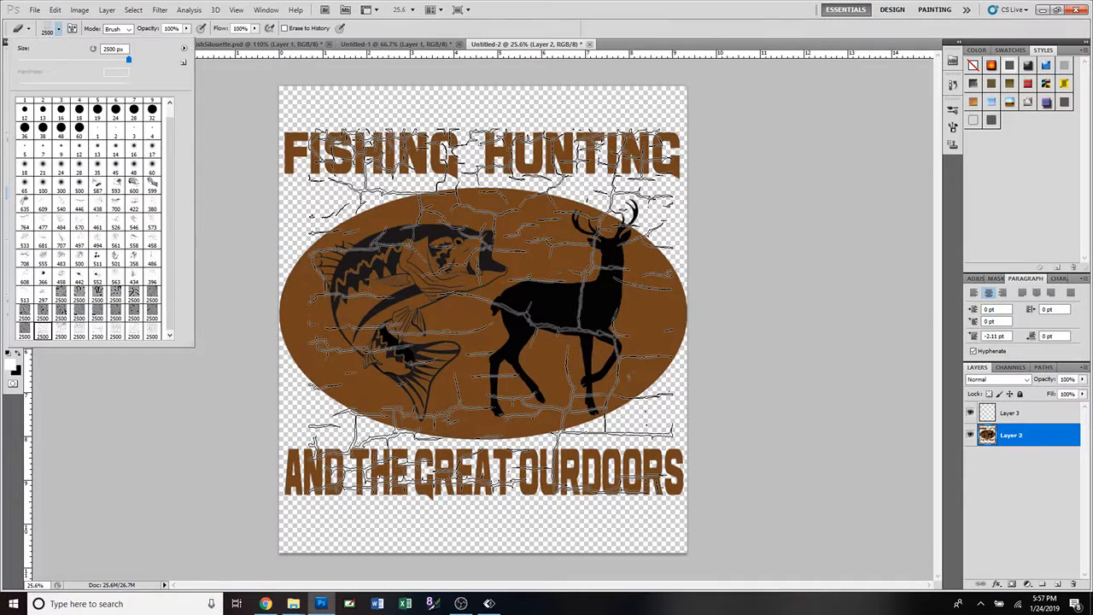
pyautogui.click(491, 311)
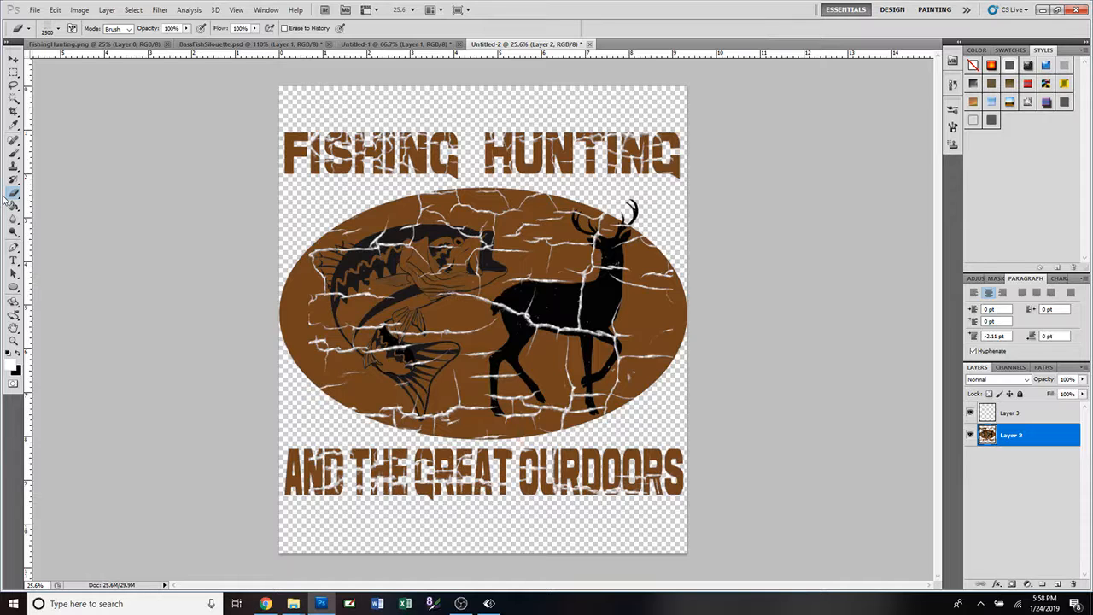
pyautogui.hotkey('ctrl', 'z')
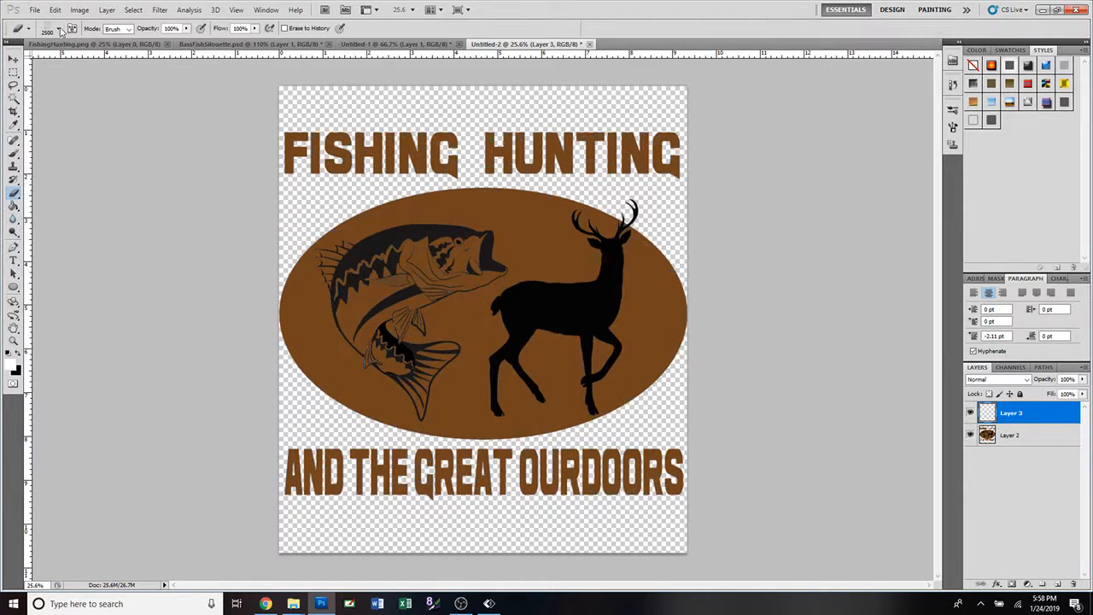
# Erase scattered horizontal crack streaks across the text, oval, bass and deer on the merged artwork layer with the 446 px brush preset
pyautogui.click(59, 31)
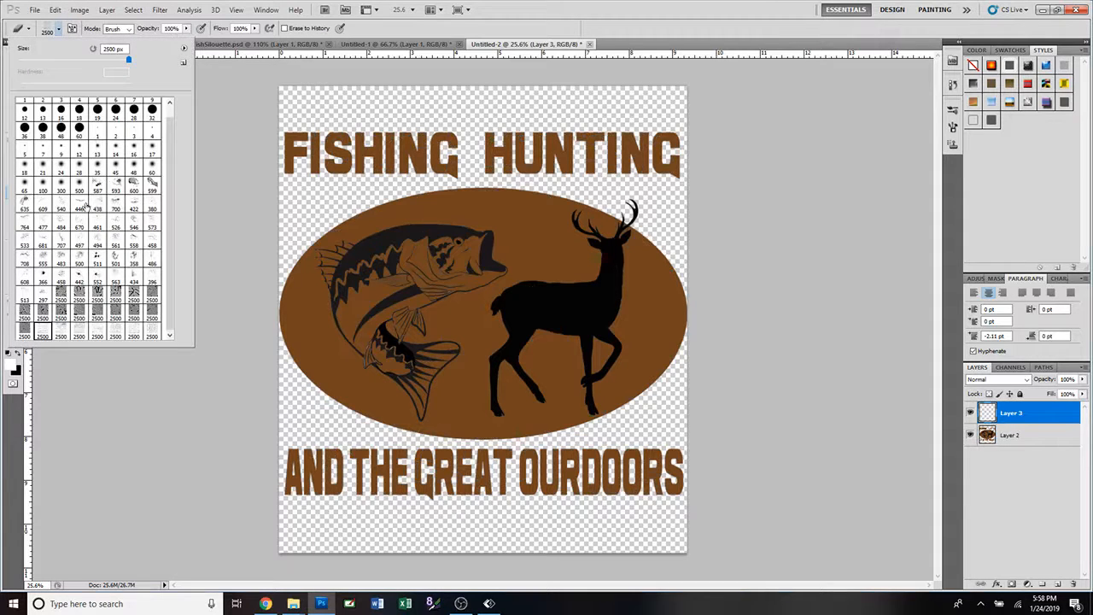
pyautogui.click(79, 204)
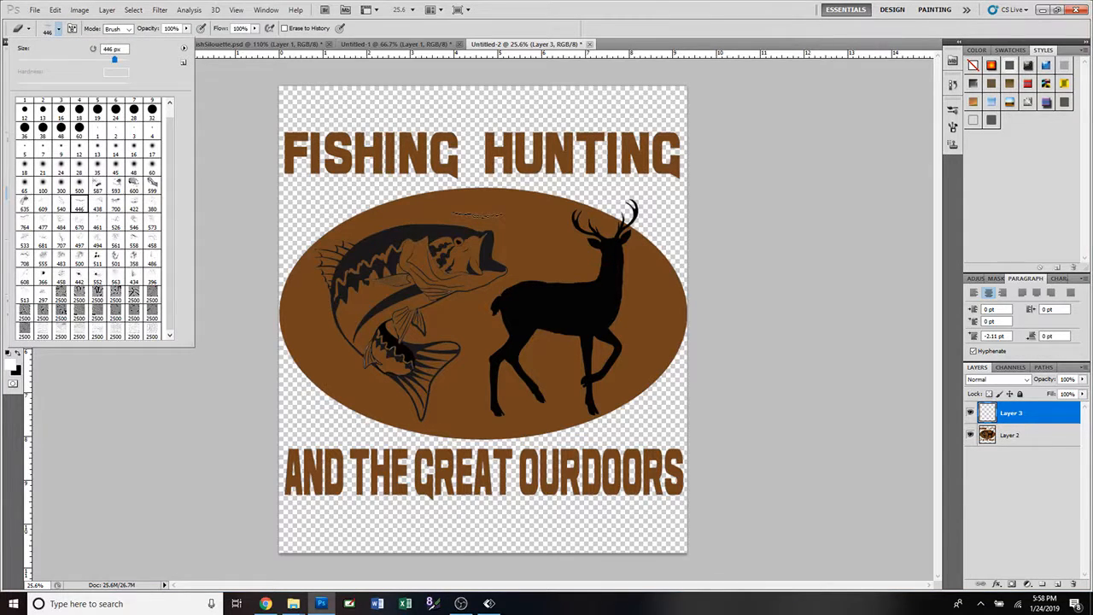
pyautogui.press('Return')
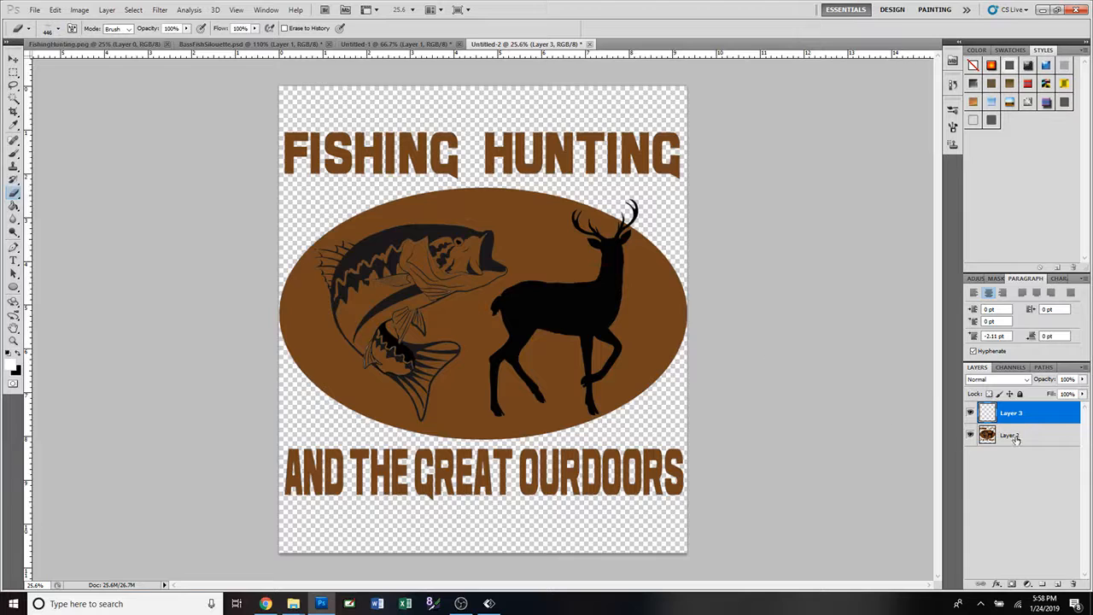
pyautogui.click(1014, 437)
pyautogui.click(485, 212)
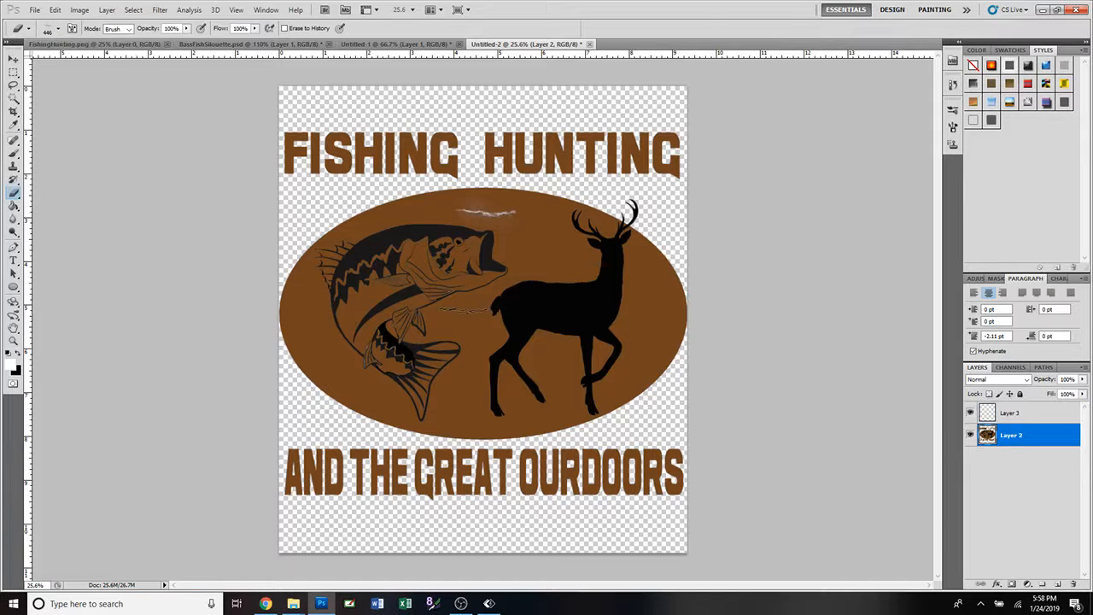
pyautogui.click(461, 317)
pyautogui.click(568, 312)
pyautogui.click(570, 313)
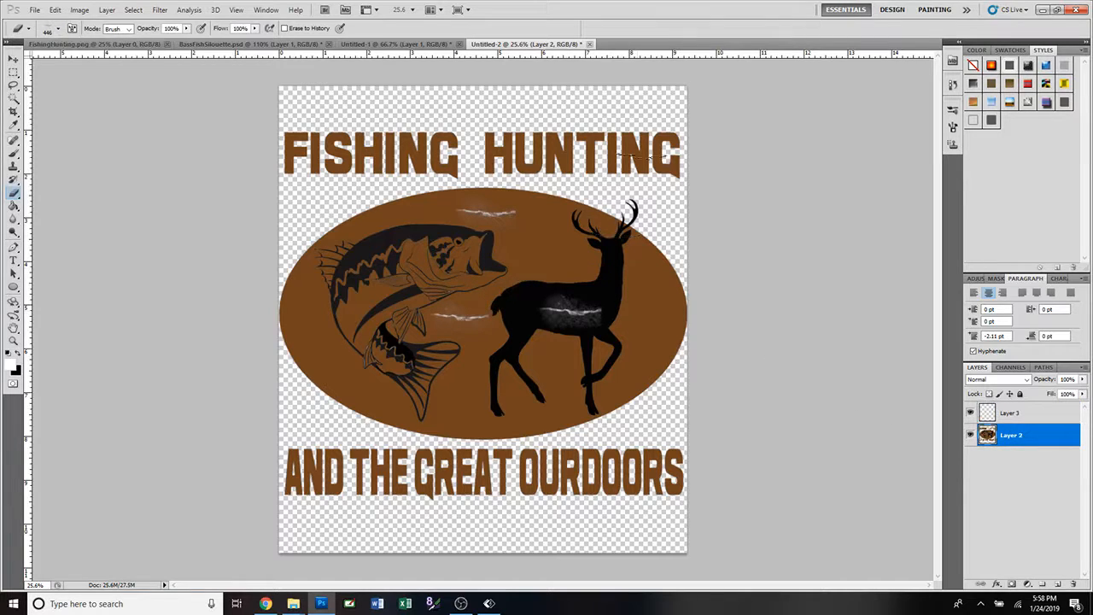
pyautogui.click(639, 143)
pyautogui.click(419, 133)
pyautogui.click(375, 151)
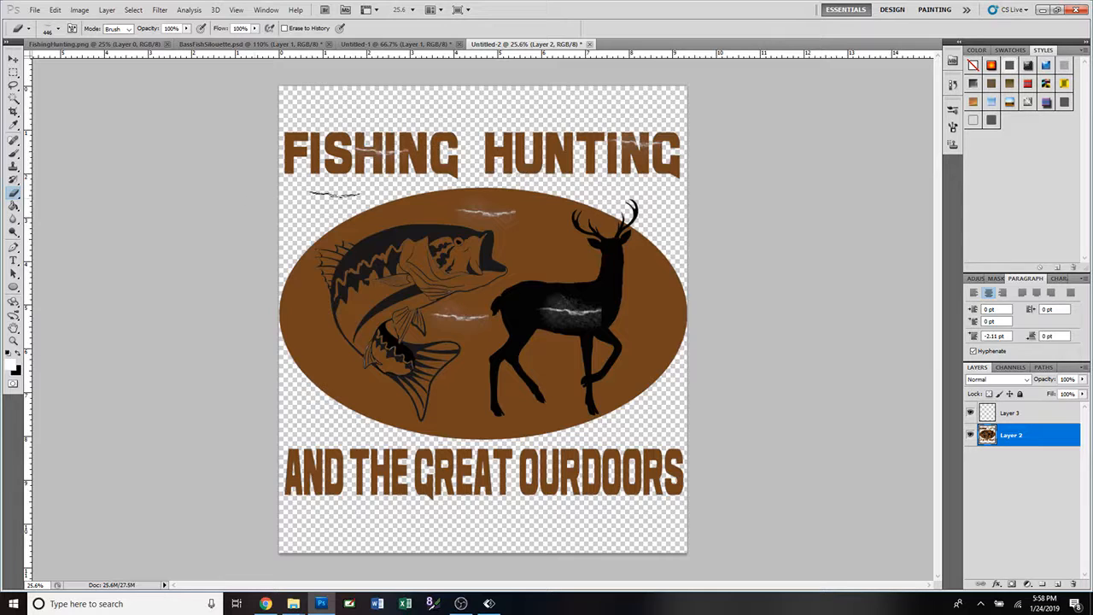
pyautogui.click(322, 466)
pyautogui.click(442, 415)
pyautogui.click(377, 370)
pyautogui.click(462, 358)
pyautogui.click(548, 384)
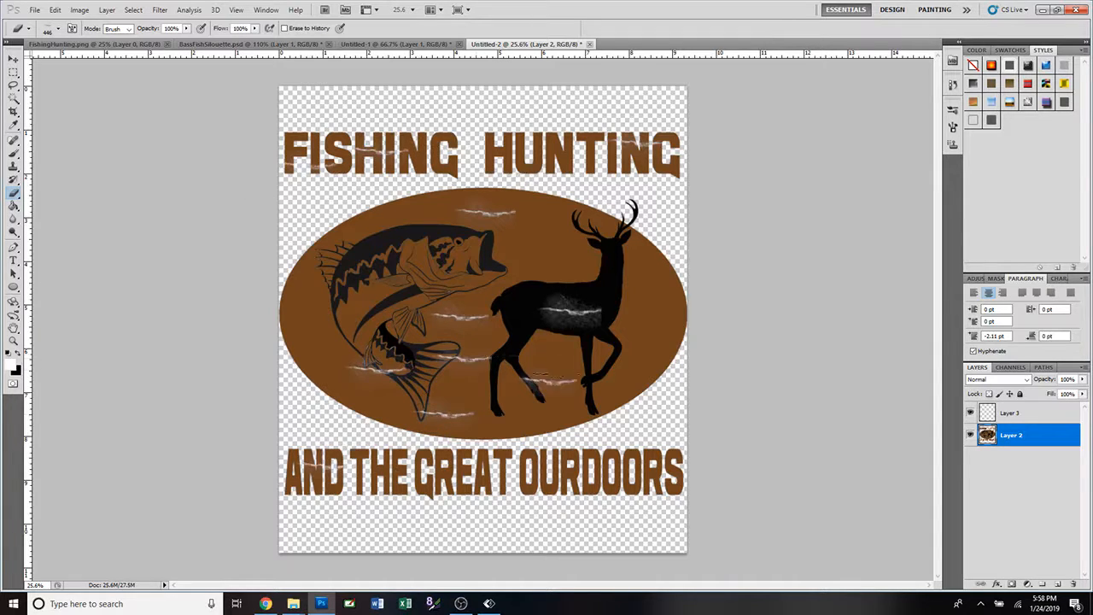
pyautogui.click(587, 311)
pyautogui.click(596, 259)
pyautogui.click(584, 255)
pyautogui.click(528, 244)
pyautogui.click(364, 239)
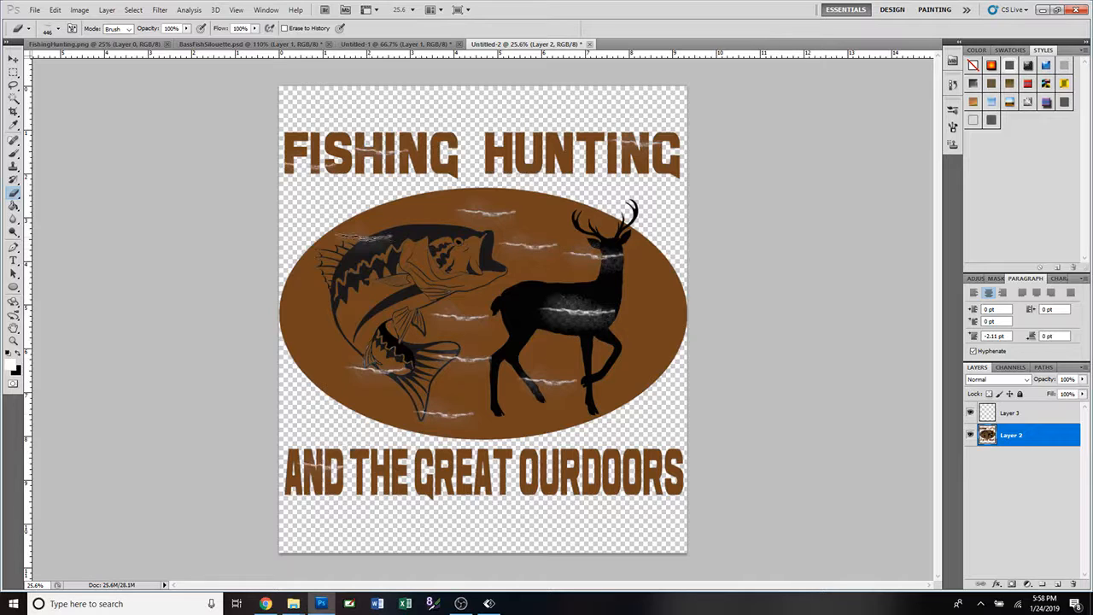
pyautogui.click(330, 284)
pyautogui.click(309, 323)
pyautogui.click(405, 294)
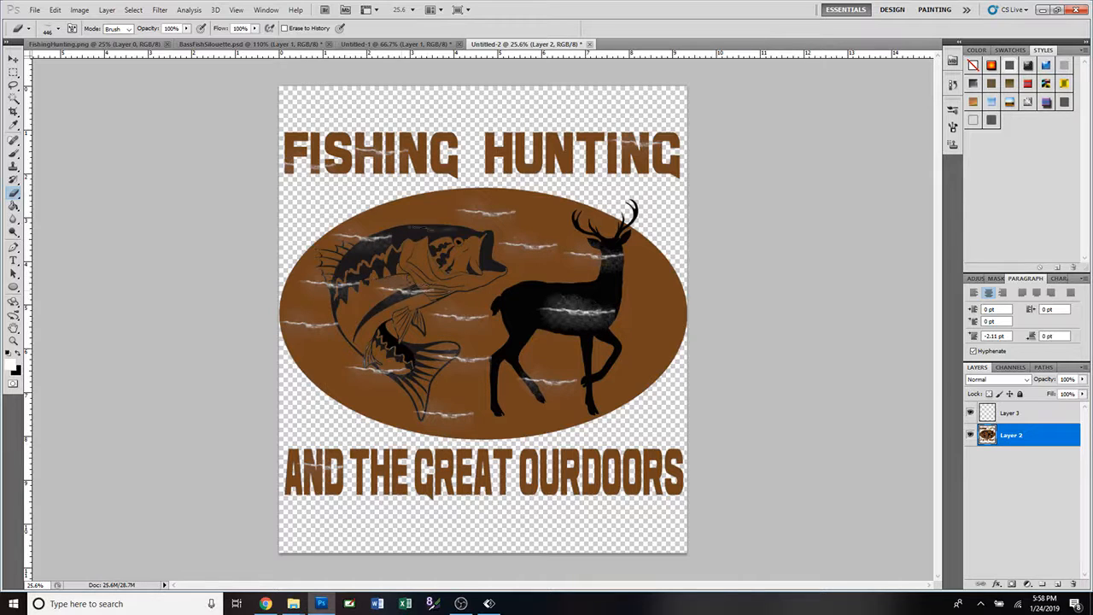
pyautogui.click(432, 216)
pyautogui.click(455, 254)
pyautogui.click(468, 293)
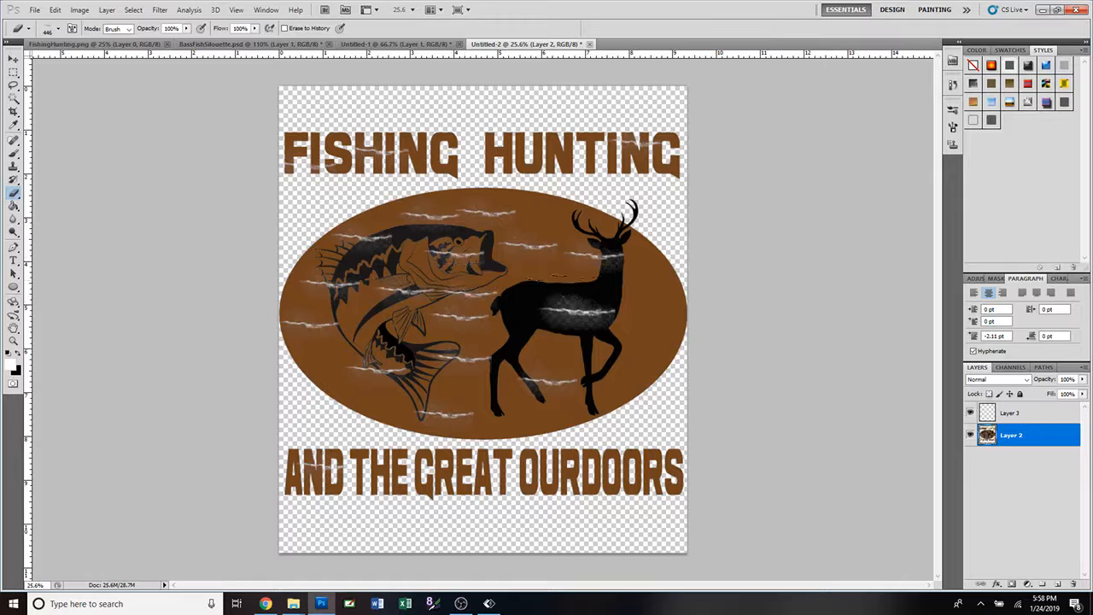
pyautogui.click(543, 280)
pyautogui.click(619, 289)
pyautogui.click(640, 337)
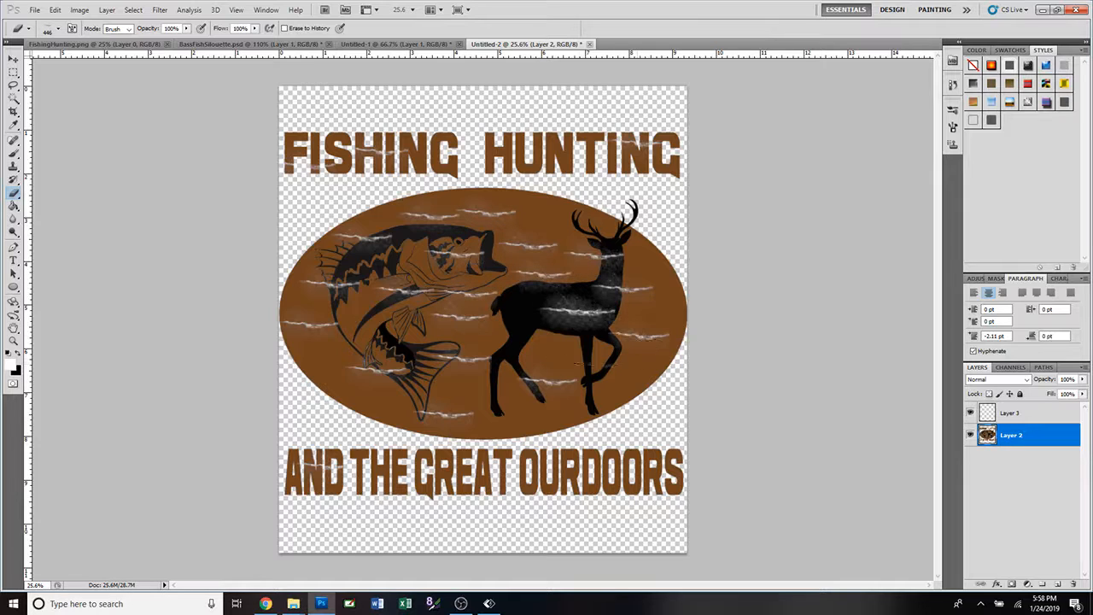
pyautogui.click(561, 357)
pyautogui.click(629, 367)
pyautogui.click(588, 397)
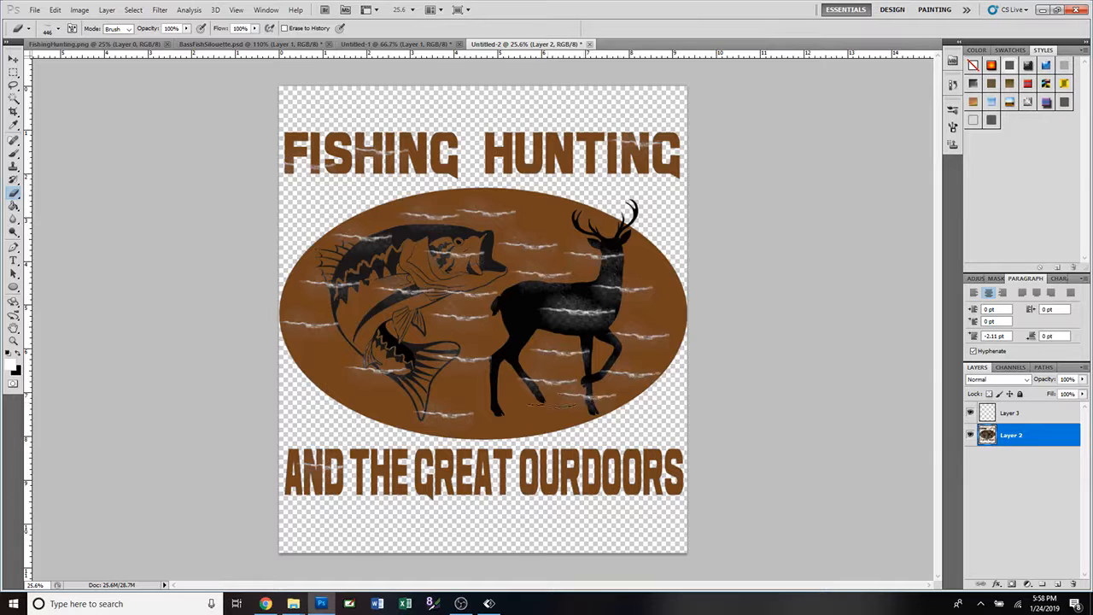
pyautogui.click(543, 399)
pyautogui.click(489, 386)
pyautogui.click(393, 399)
pyautogui.click(340, 379)
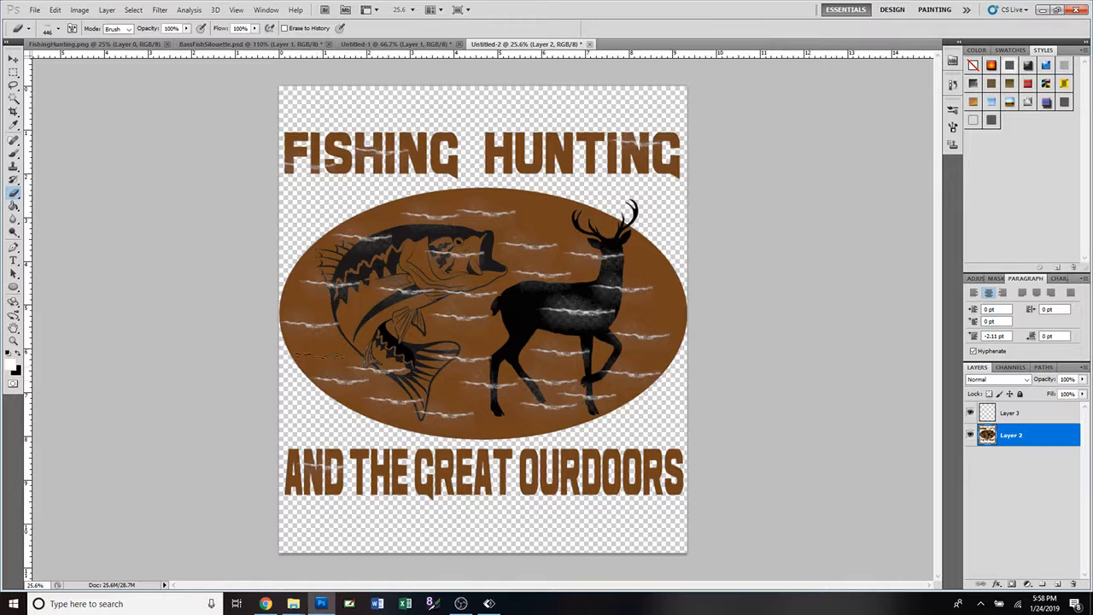
pyautogui.click(319, 353)
pyautogui.click(355, 319)
pyautogui.click(360, 300)
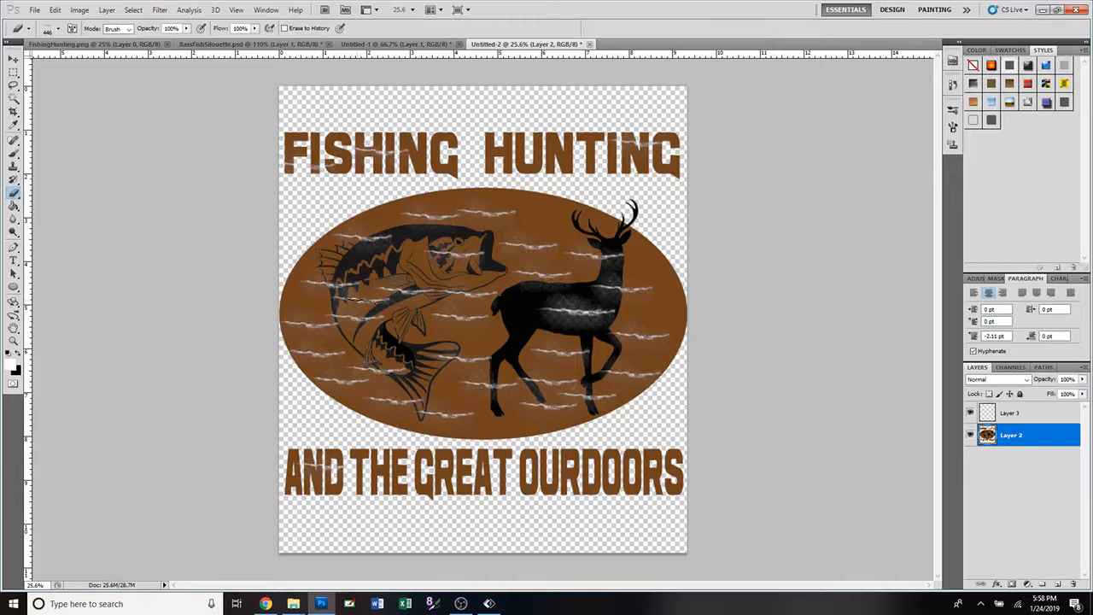
# Fill the empty layer with magenta f600cb using the Paint Bucket and move it below the merged artwork layer
pyautogui.click(14, 366)
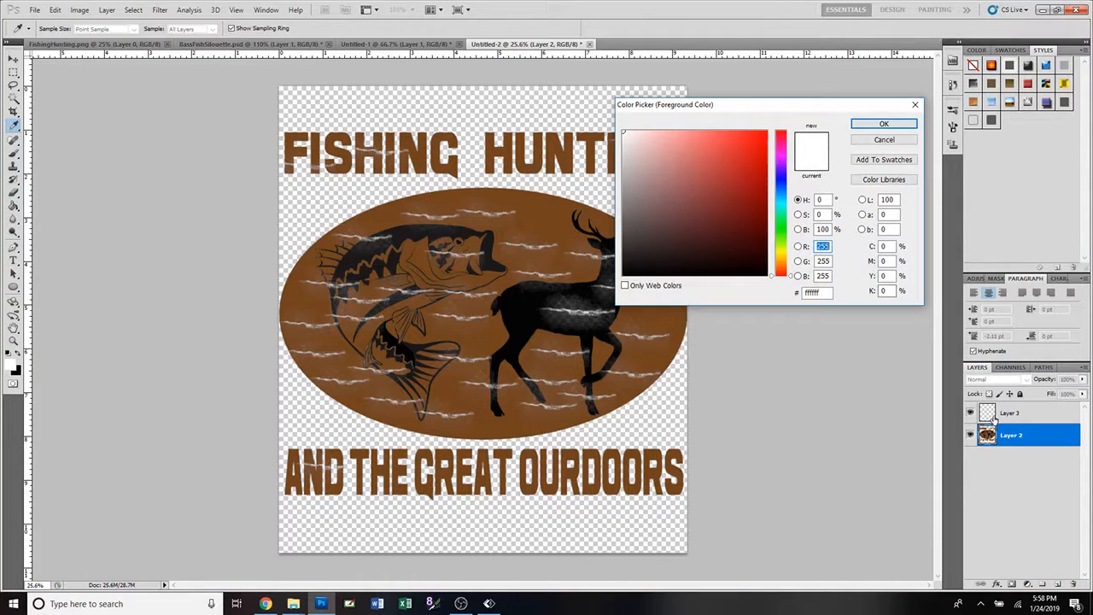
pyautogui.click(778, 149)
pyautogui.moveTo(760, 154)
pyautogui.mouseDown()
pyautogui.moveTo(768, 160)
pyautogui.moveTo(771, 136)
pyautogui.mouseUp()
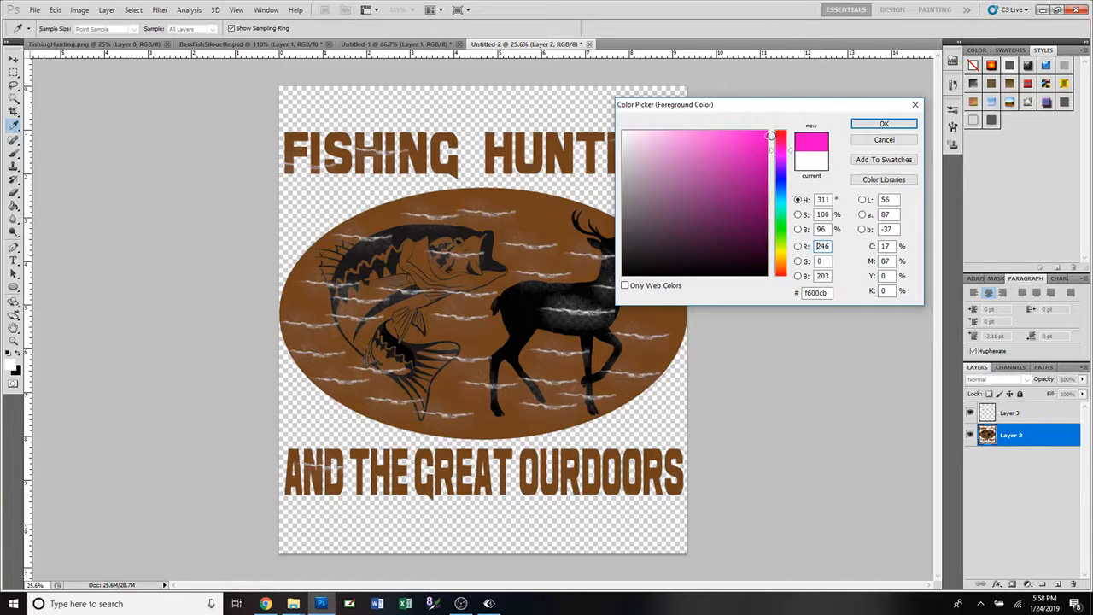
pyautogui.click(883, 124)
pyautogui.press('e')
pyautogui.click(1008, 413)
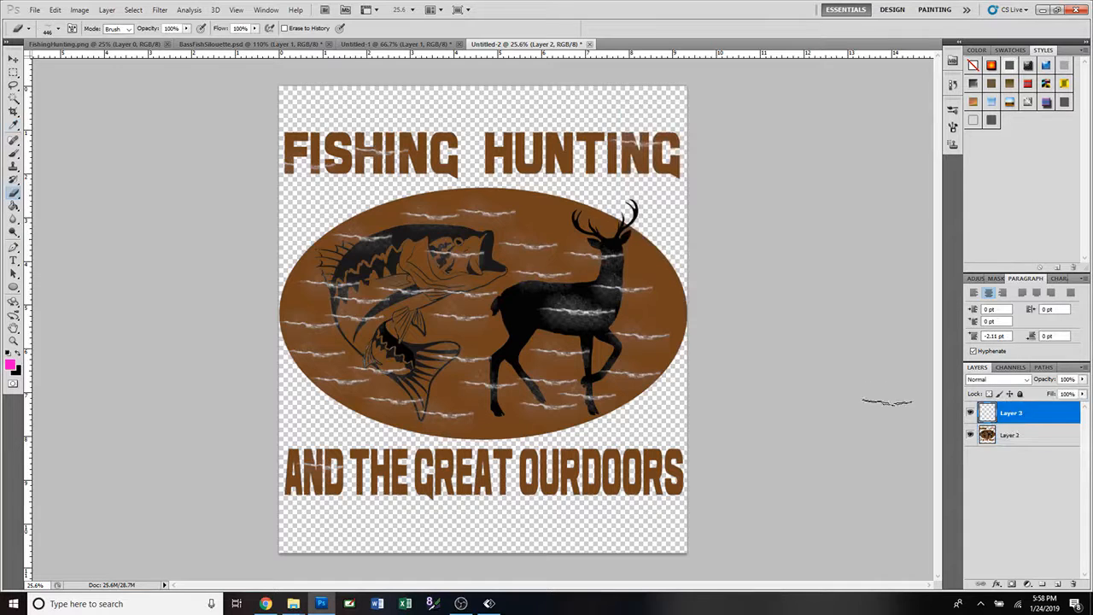
pyautogui.click(13, 206)
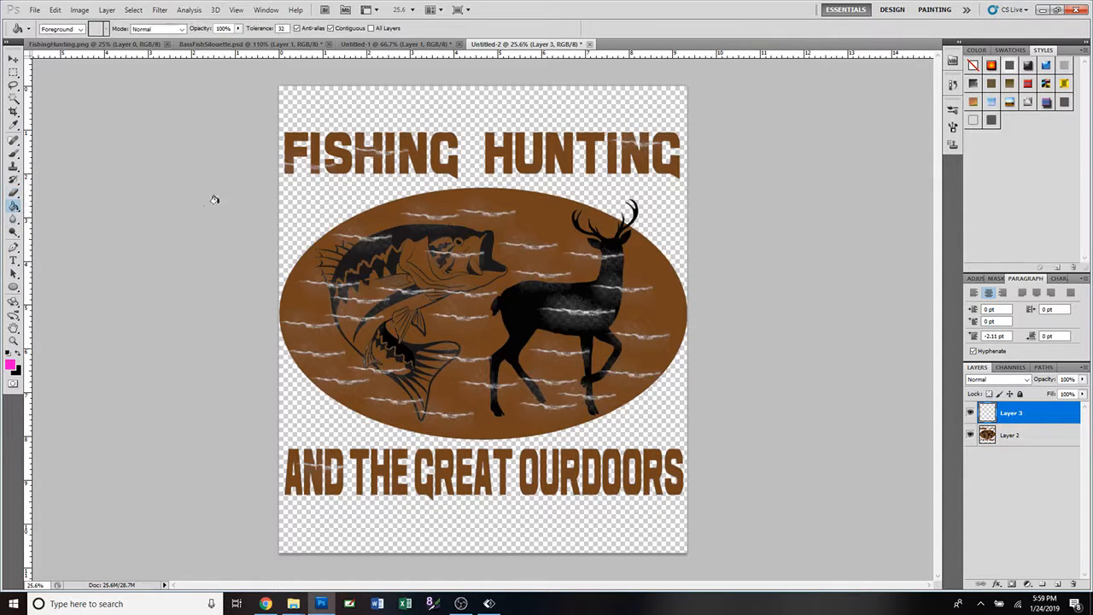
pyautogui.click(303, 213)
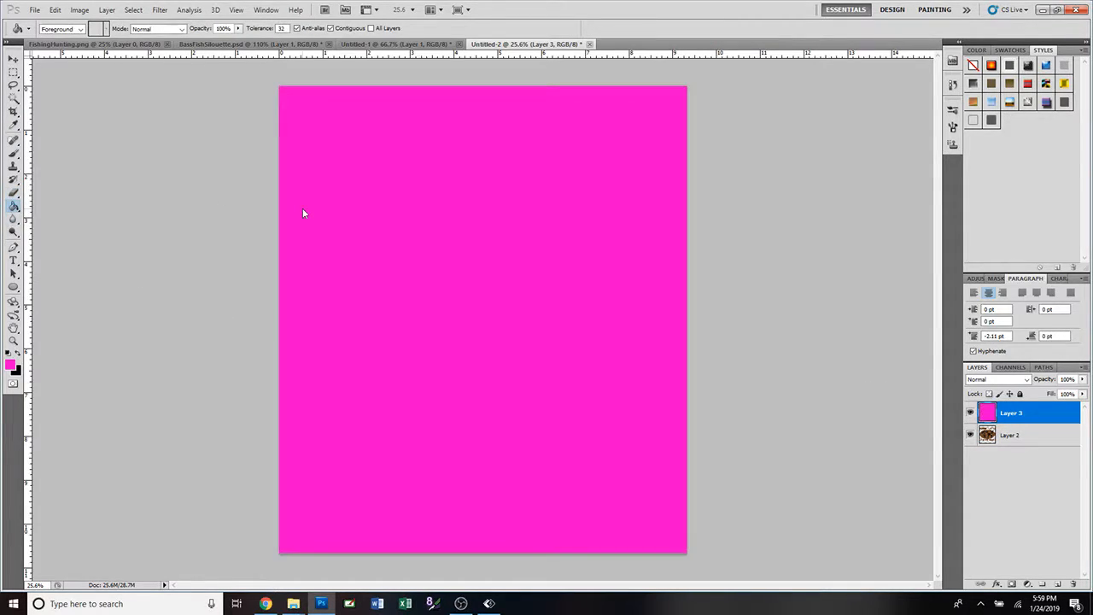
pyautogui.click(12, 60)
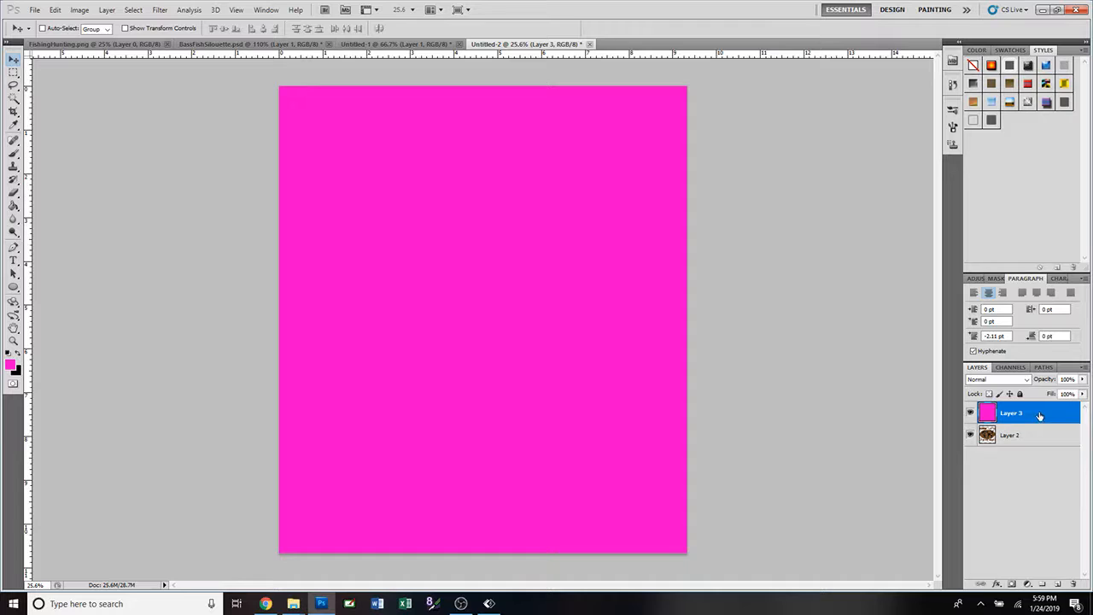
pyautogui.moveTo(1039, 416); pyautogui.dragTo(1040, 444)
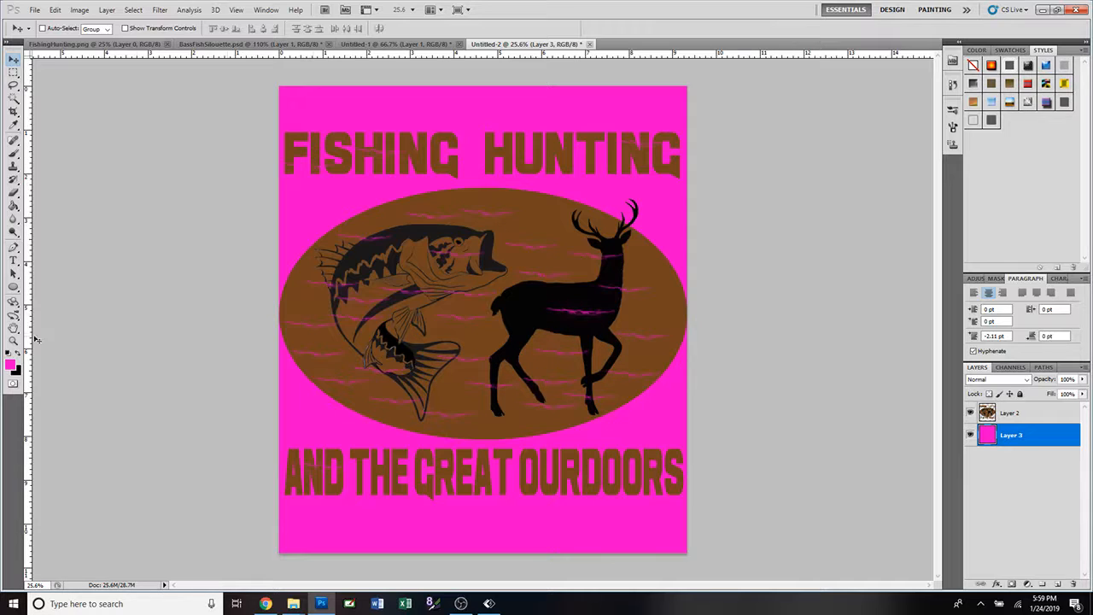
# Refill the background layer with blue 205be1
pyautogui.click(11, 365)
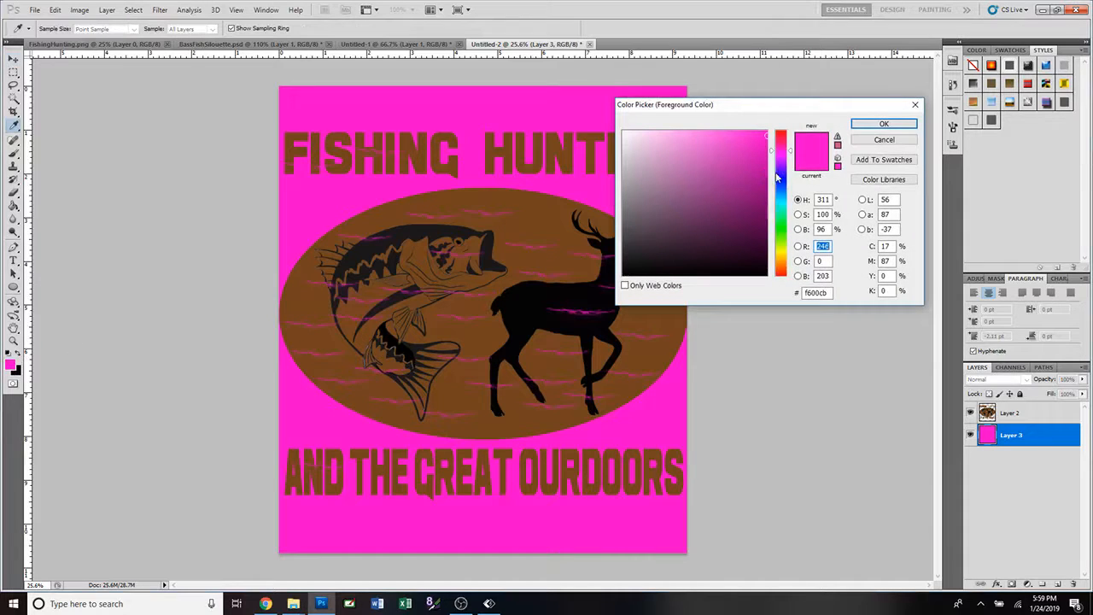
pyautogui.moveTo(779, 175); pyautogui.dragTo(714, 163)
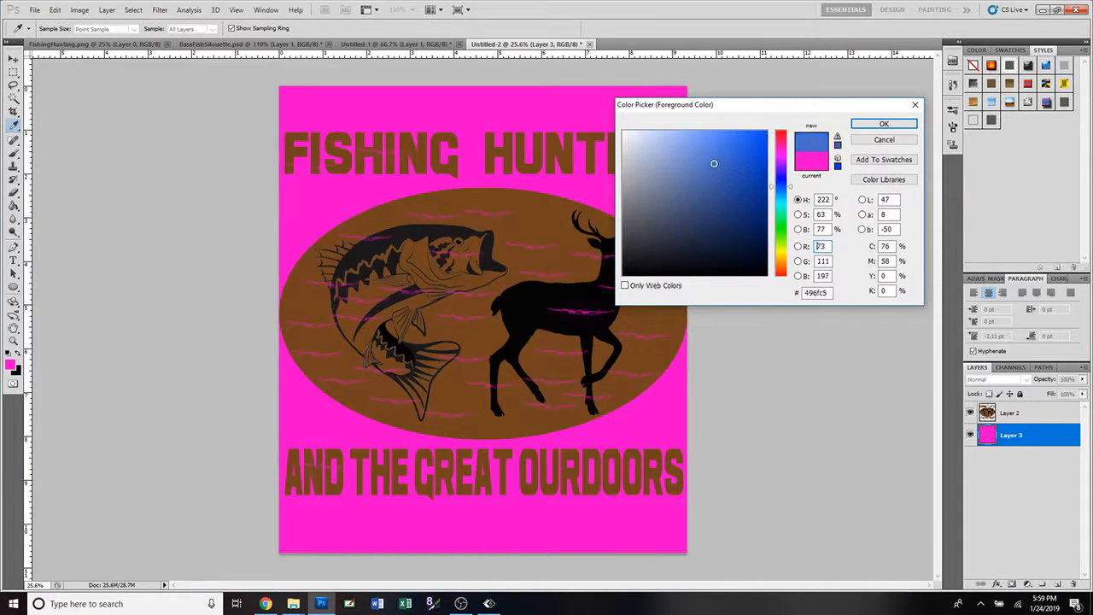
pyautogui.click(746, 149)
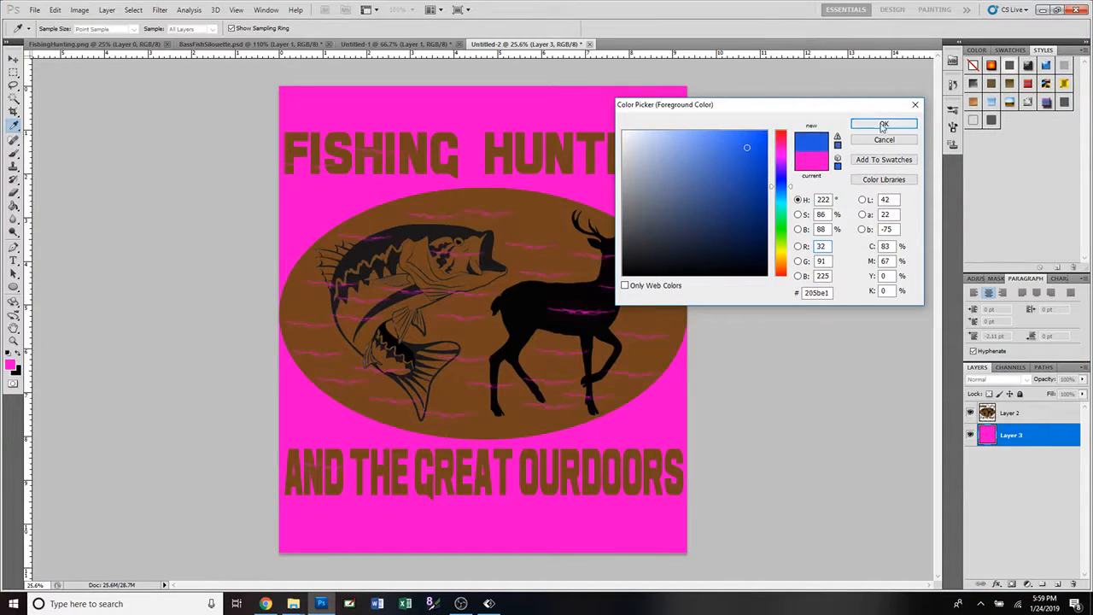
pyautogui.click(883, 124)
pyautogui.press('v')
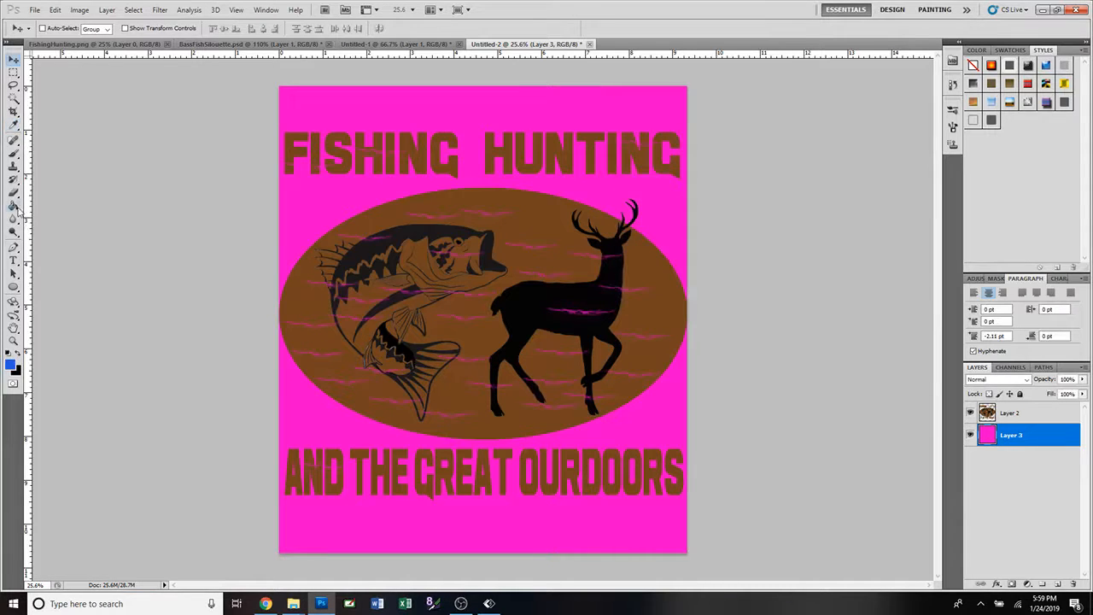
pyautogui.click(14, 206)
pyautogui.click(306, 109)
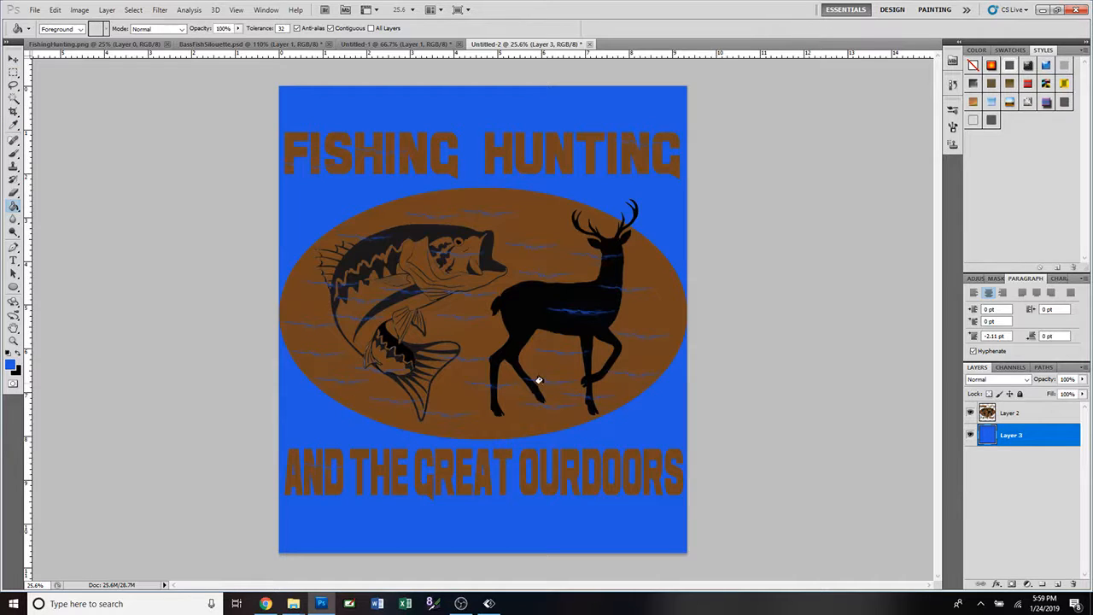
# Erase grunge patches around the upper and right parts of the oval on the artwork layer with the 458 px brush preset
pyautogui.click(1041, 418)
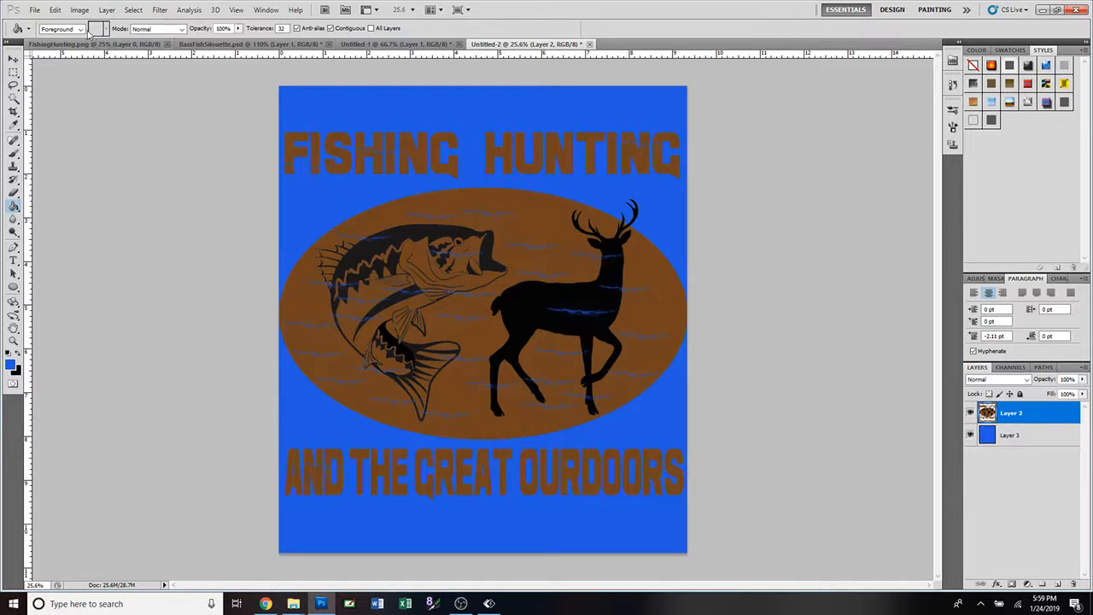
pyautogui.click(15, 195)
pyautogui.click(58, 31)
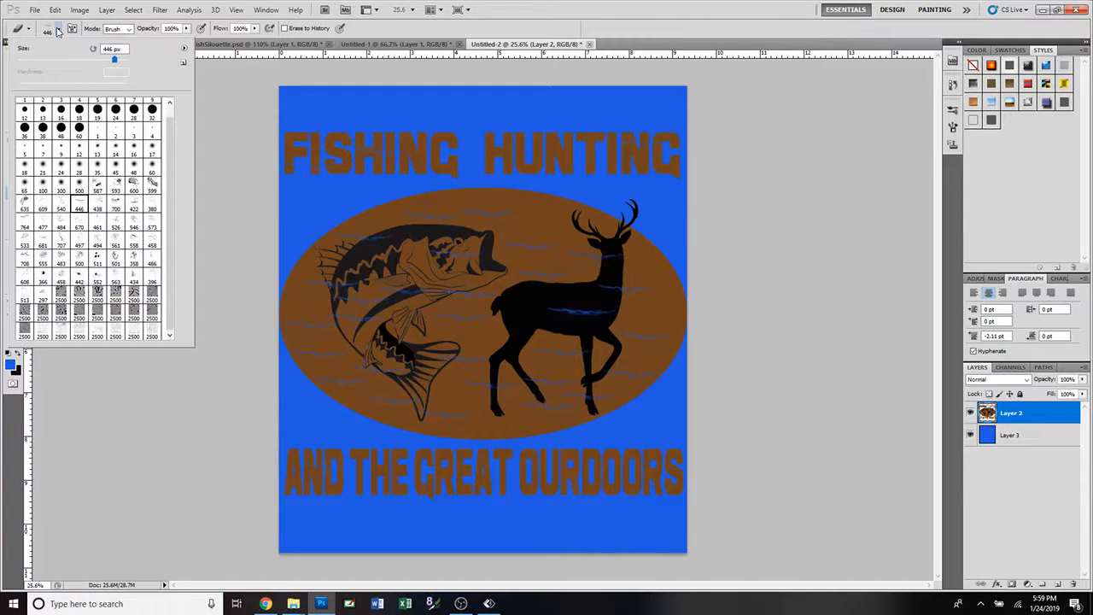
pyautogui.click(152, 282)
pyautogui.click(61, 277)
pyautogui.click(381, 221)
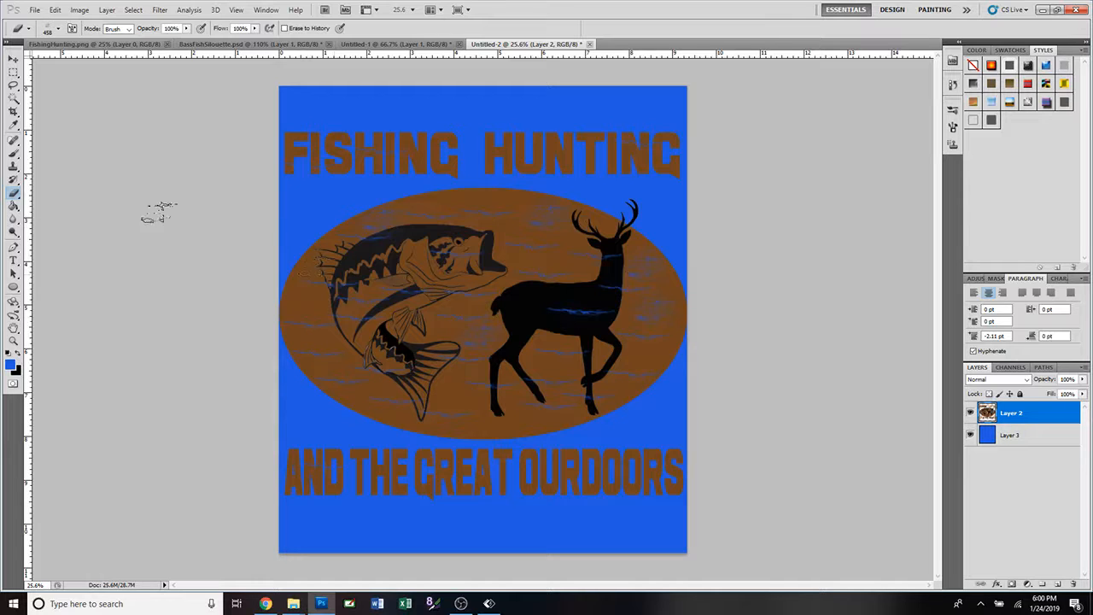
# Erase a large crack pattern across the whole artwork with the last 2500 px cracked brush preset
pyautogui.click(57, 30)
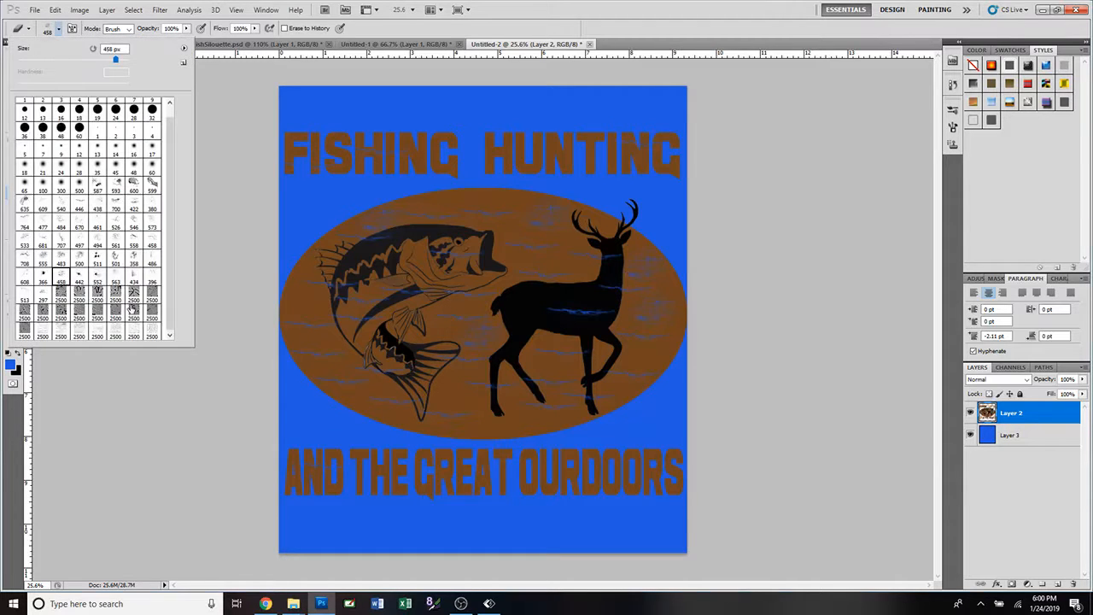
pyautogui.click(151, 331)
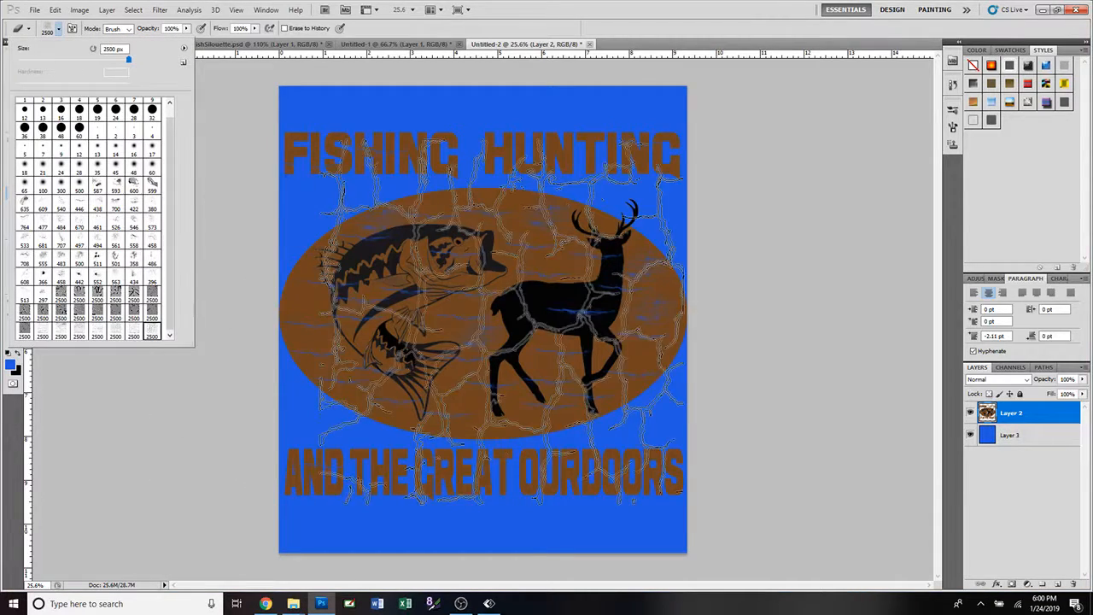
pyautogui.click(483, 333)
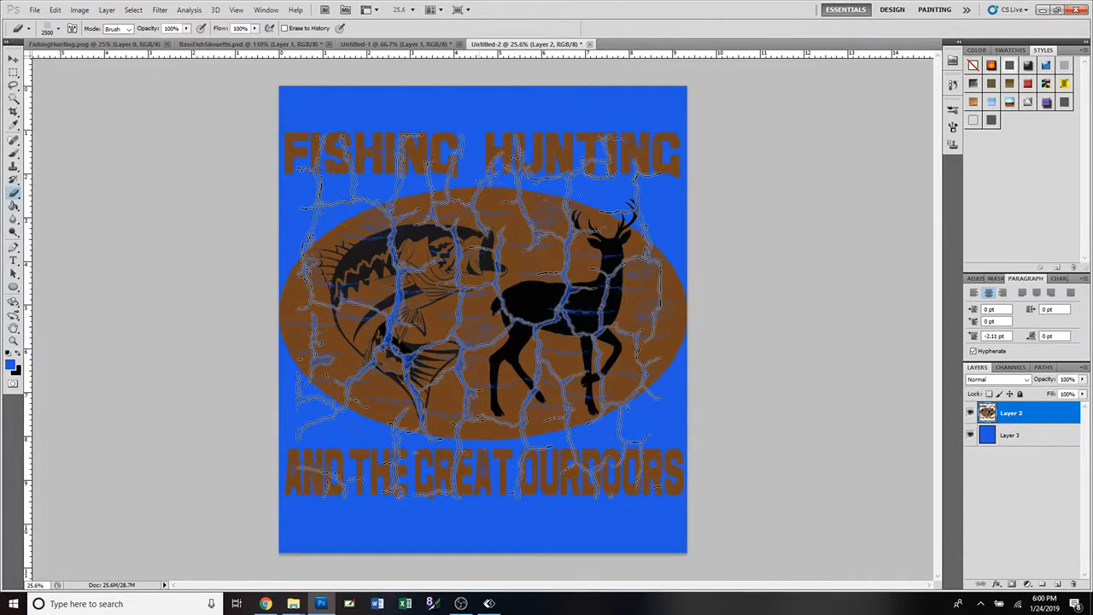
pyautogui.click(482, 333)
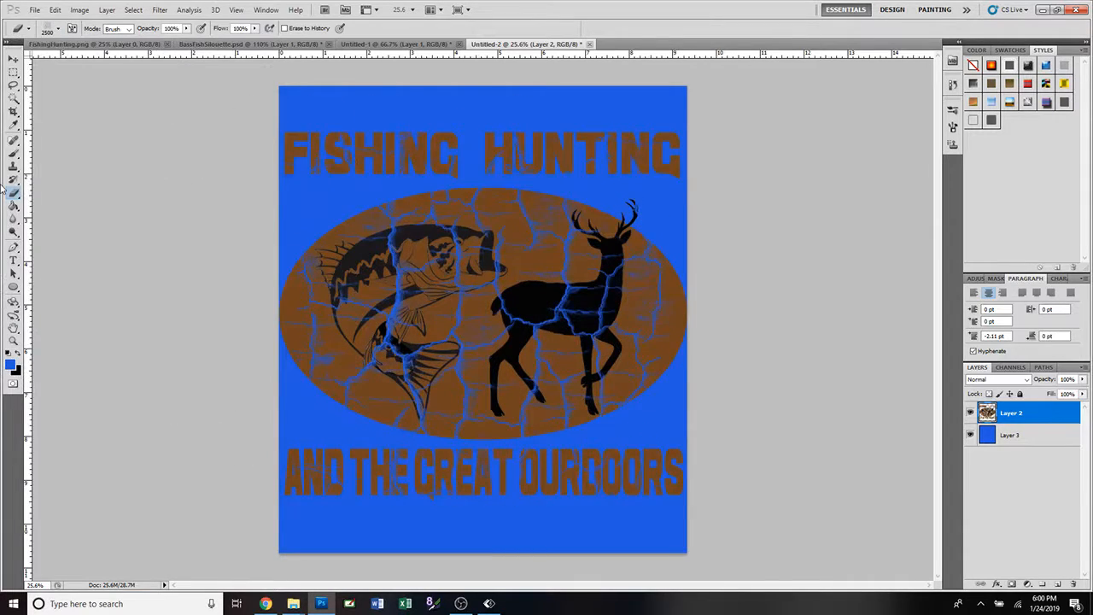
pyautogui.click(13, 58)
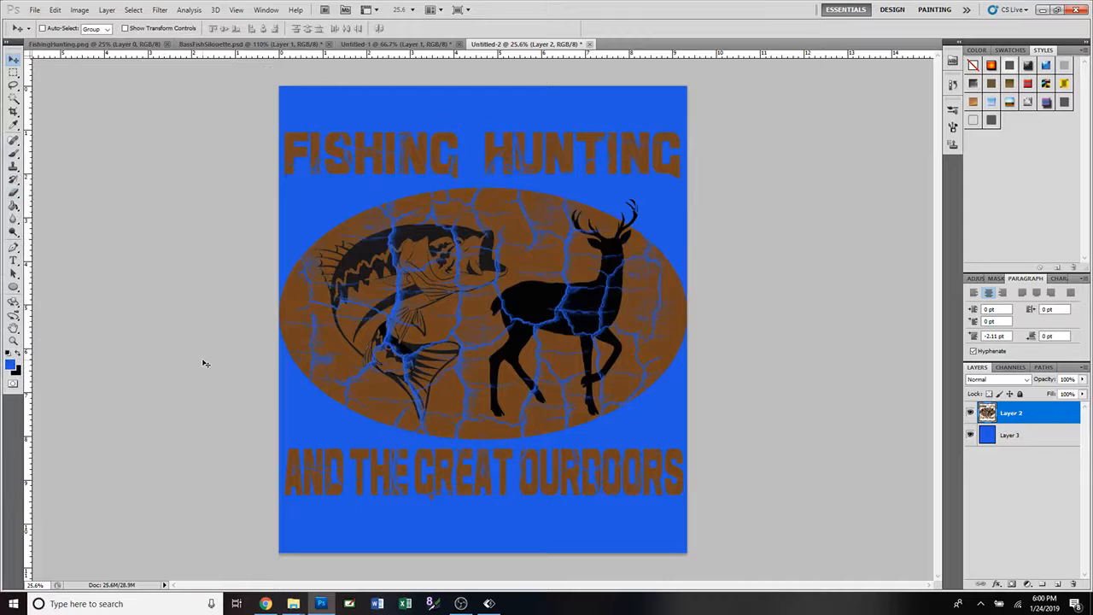